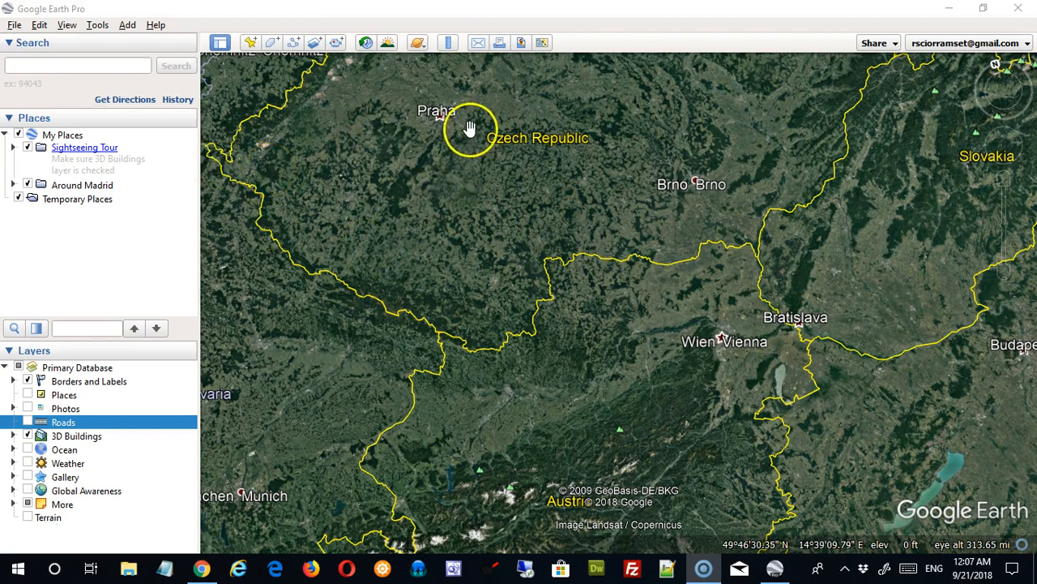
- Search for Prague, Czechia and fly to it on the map
{"action": "left_click_drag", "start_coordinate": [478, 206], "coordinate": [478, 308]}
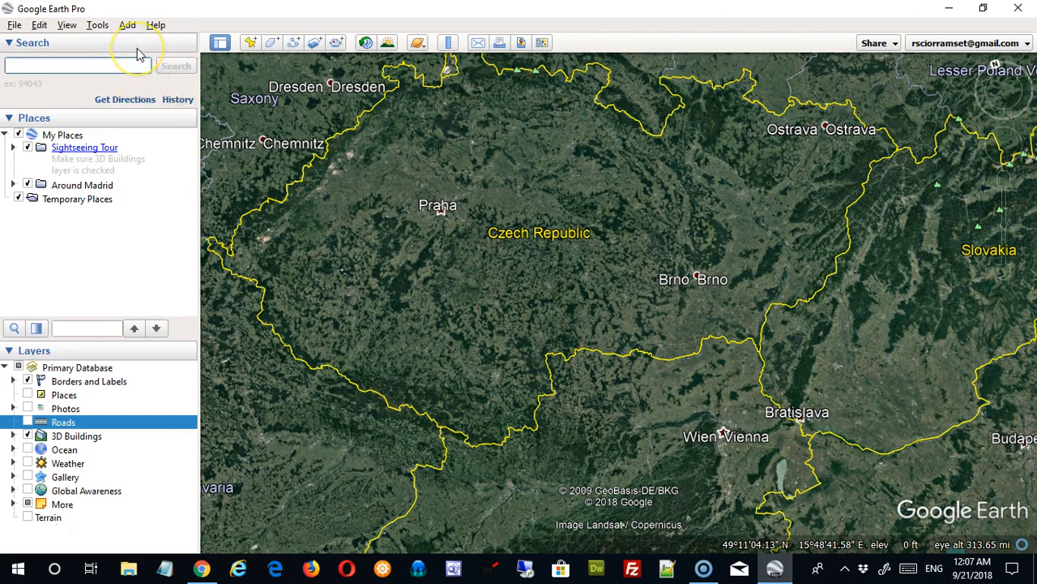
{"action": "type", "text": "PRAGU"}
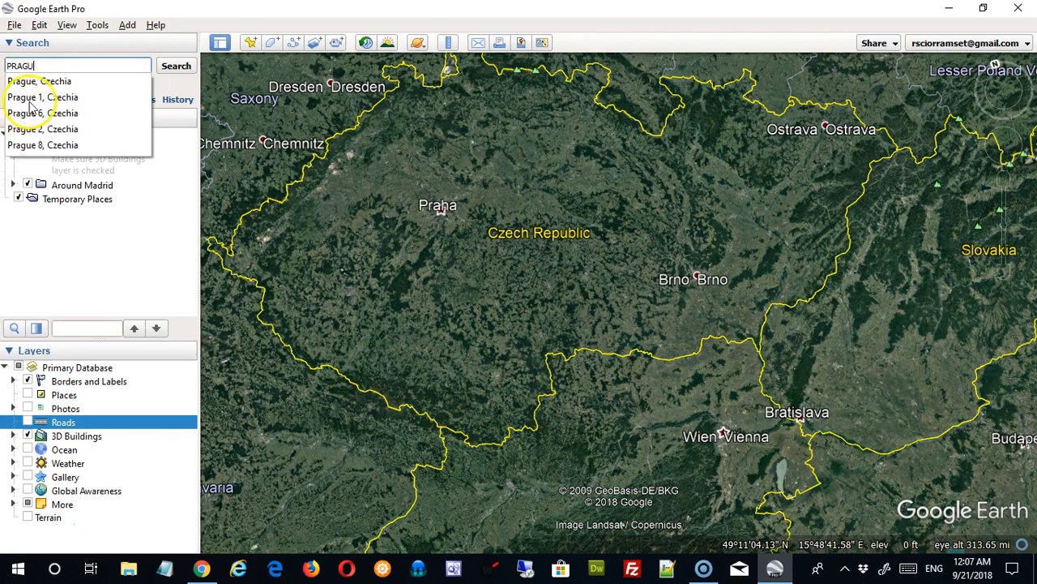
{"action": "left_click", "coordinate": [50, 81]}
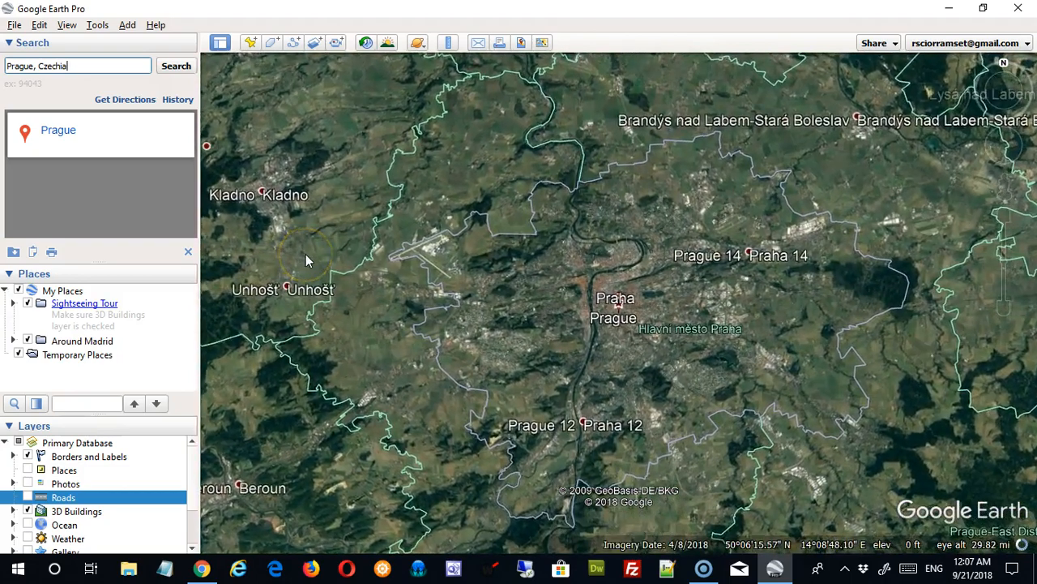
- Zoom in on central Prague, following the river, until individual 3D buildings can be examined
{"action": "scroll", "coordinate": [564, 396], "scroll_direction": "up", "scroll_amount": 4}
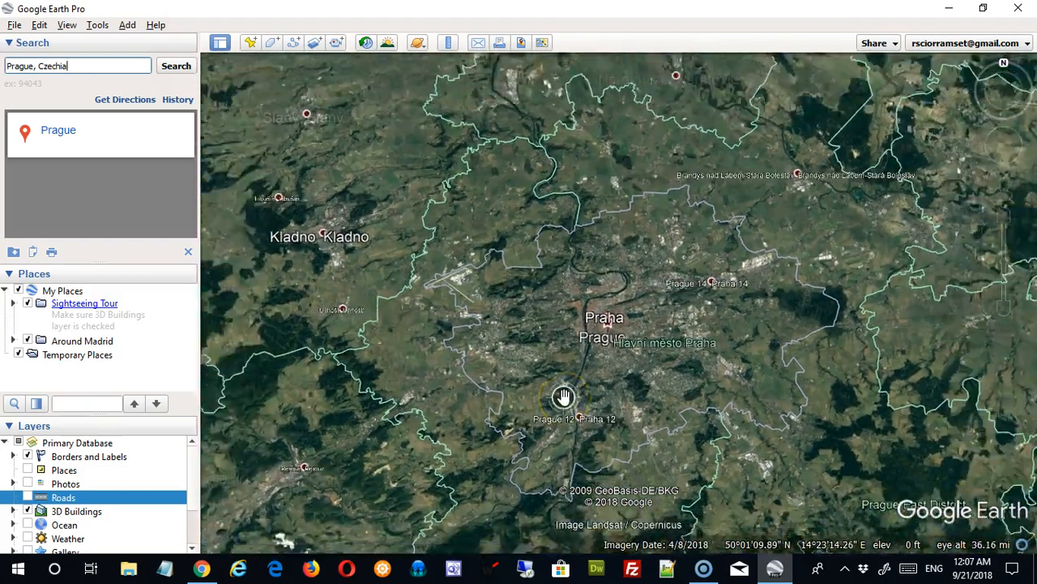
{"action": "scroll", "coordinate": [564, 396], "scroll_direction": "up", "scroll_amount": 2}
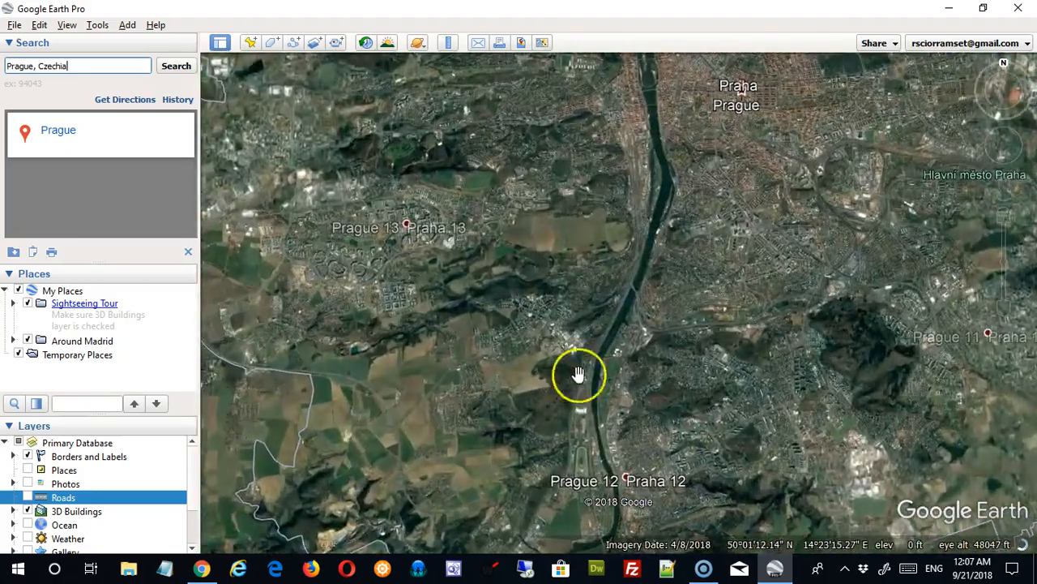
{"action": "left_click_drag", "start_coordinate": [624, 312], "coordinate": [583, 415]}
{"action": "left_click_drag", "start_coordinate": [613, 368], "coordinate": [681, 214]}
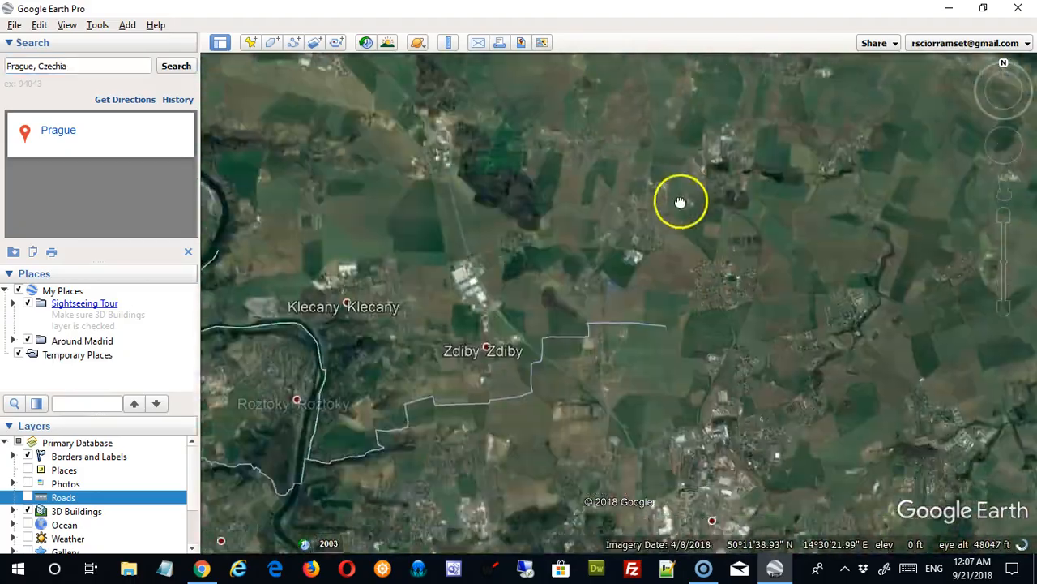
{"action": "left_click_drag", "start_coordinate": [640, 380], "coordinate": [673, 248]}
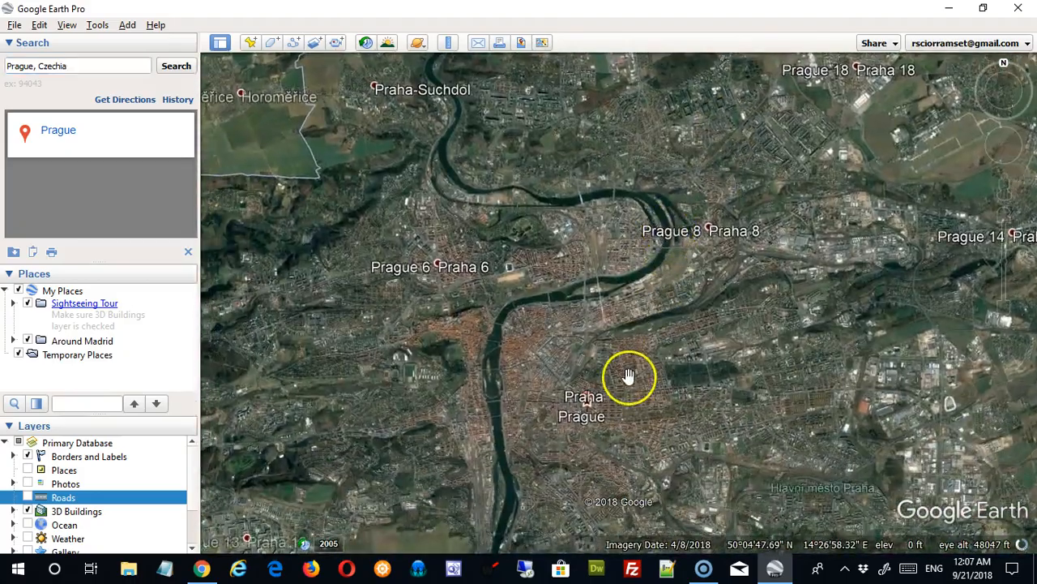
{"action": "left_click_drag", "start_coordinate": [628, 378], "coordinate": [663, 277]}
{"action": "scroll", "coordinate": [660, 378], "scroll_direction": "up", "scroll_amount": 3}
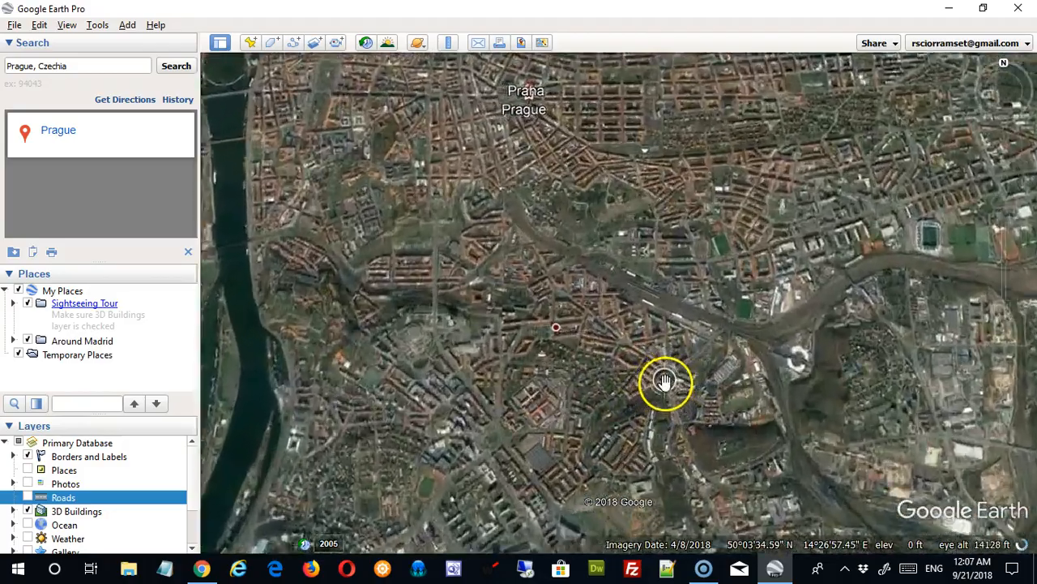
{"action": "scroll", "coordinate": [659, 378], "scroll_direction": "up", "scroll_amount": 2}
{"action": "left_click_drag", "start_coordinate": [462, 287], "coordinate": [568, 370]}
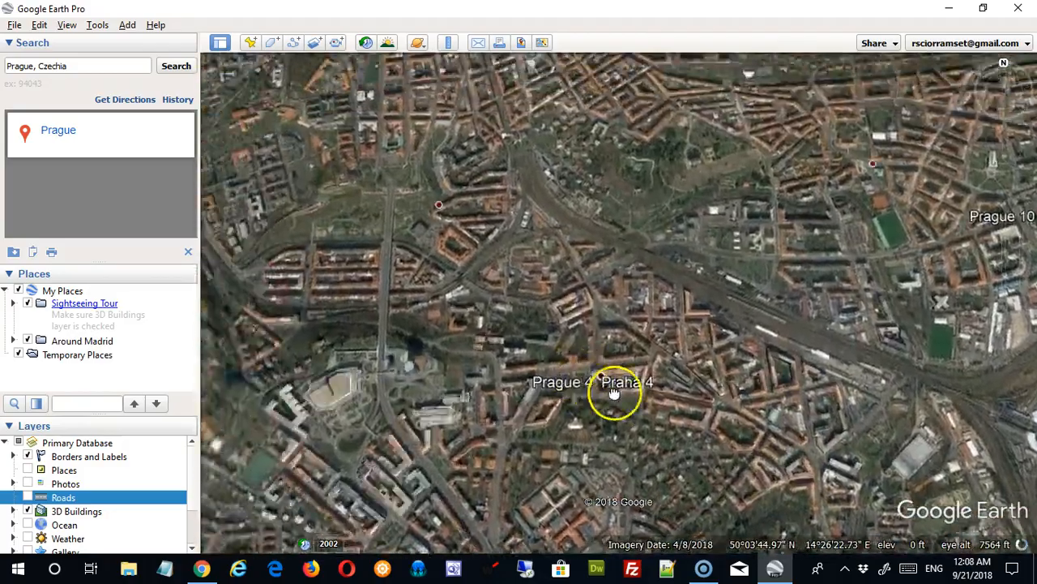
{"action": "left_click_drag", "start_coordinate": [523, 248], "coordinate": [637, 413]}
{"action": "left_click_drag", "start_coordinate": [497, 271], "coordinate": [625, 433]}
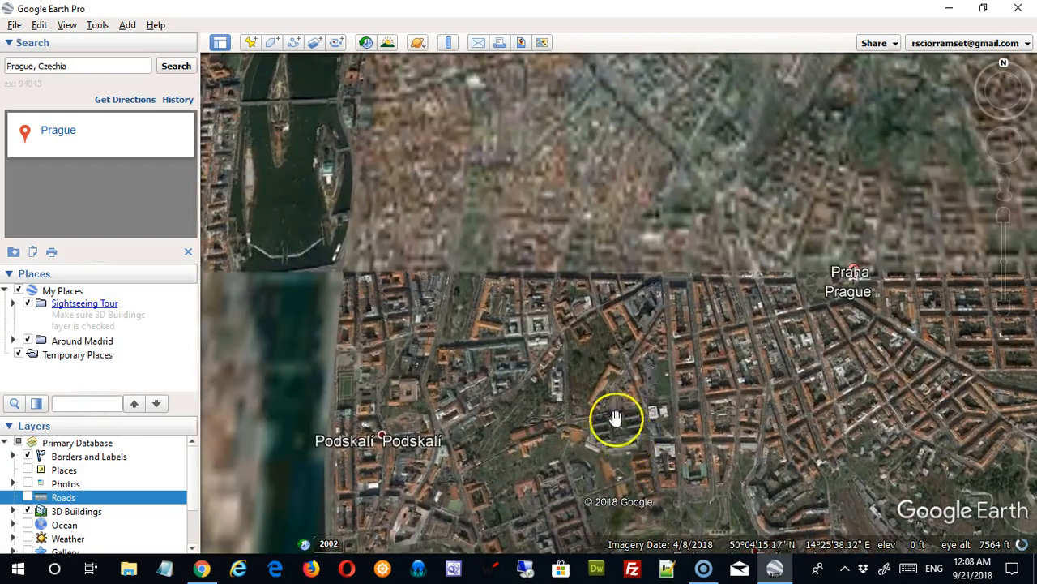
{"action": "left_click_drag", "start_coordinate": [545, 347], "coordinate": [574, 387]}
{"action": "scroll", "coordinate": [568, 371], "scroll_direction": "up", "scroll_amount": 3}
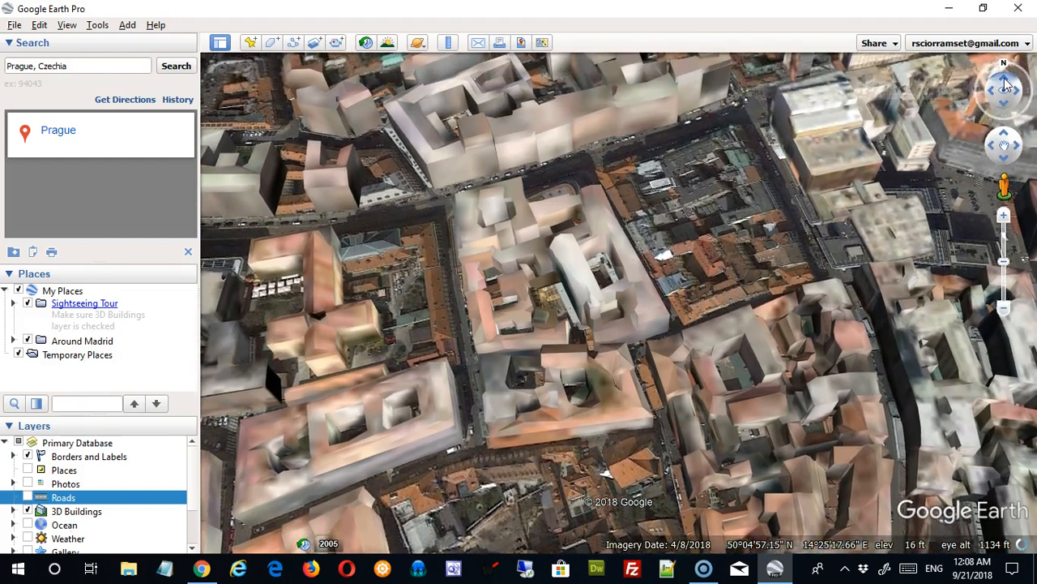
- Tilt the view to an oblique angle and examine the 3D buildings and bridges along Prague's riverfront
{"action": "left_click_drag", "start_coordinate": [1005, 81], "coordinate": [1005, 81]}
{"action": "left_click_drag", "start_coordinate": [525, 230], "coordinate": [601, 285]}
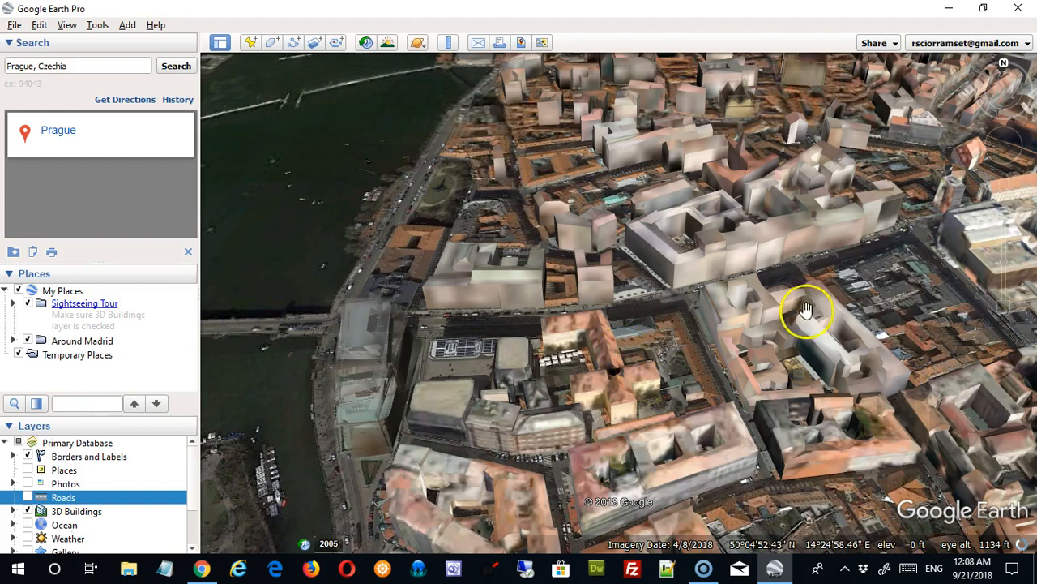
{"action": "left_click_drag", "start_coordinate": [1004, 83], "coordinate": [1004, 86]}
{"action": "left_click_drag", "start_coordinate": [692, 378], "coordinate": [696, 355]}
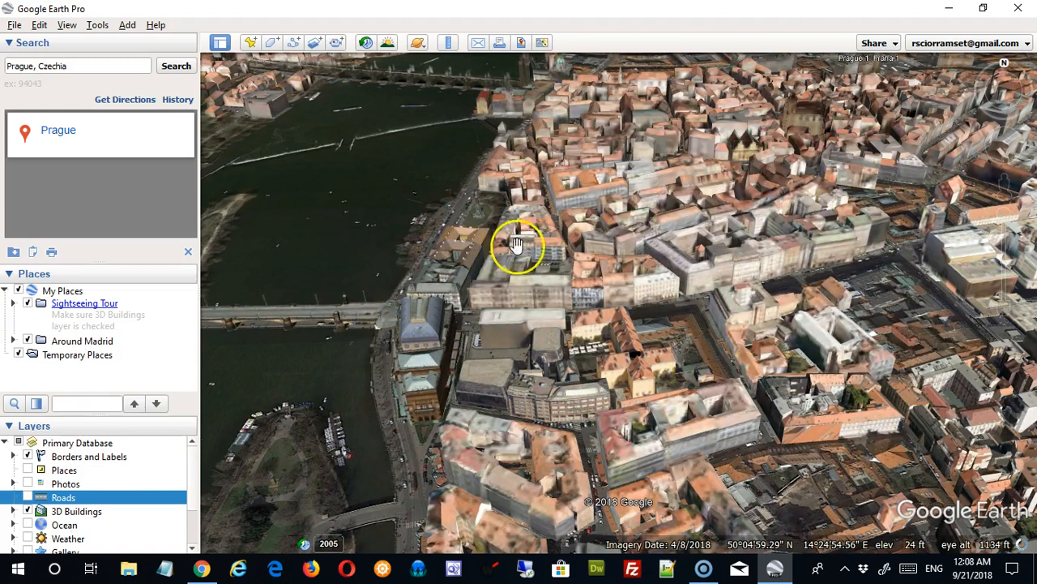
{"action": "left_click", "coordinate": [604, 408]}
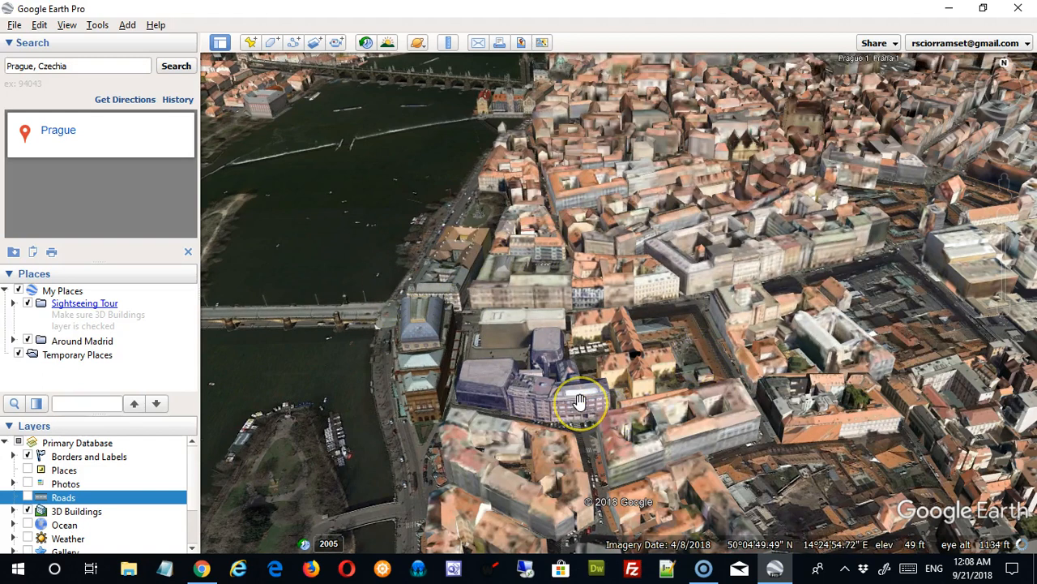
{"action": "left_click_drag", "start_coordinate": [521, 364], "coordinate": [648, 355]}
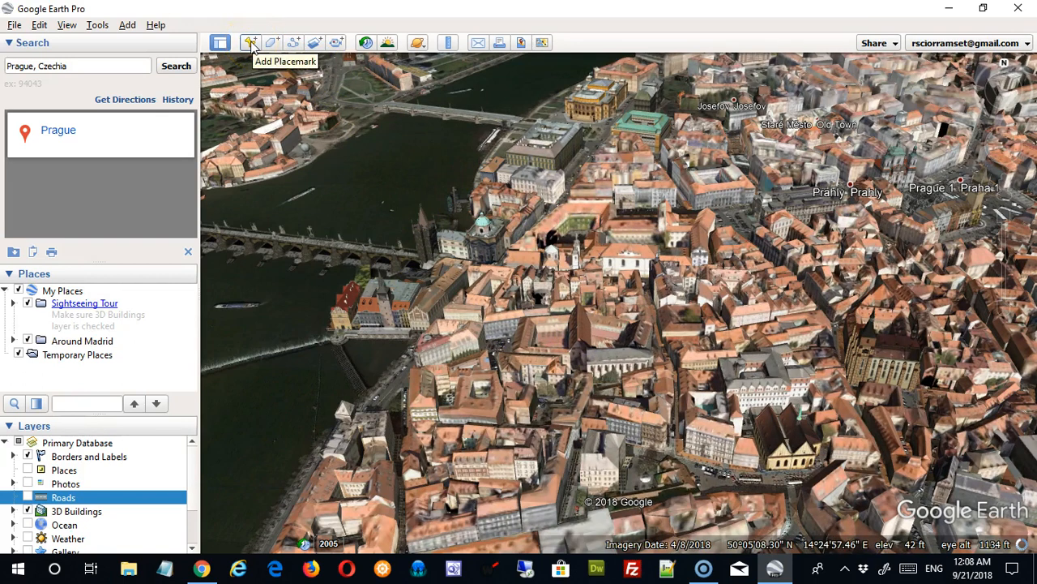
- Add a placemark named Prague at the bridge tower on the riverbank, at about 50°5'11.51"N, 14°24'49.12"E
{"action": "left_click", "coordinate": [252, 46]}
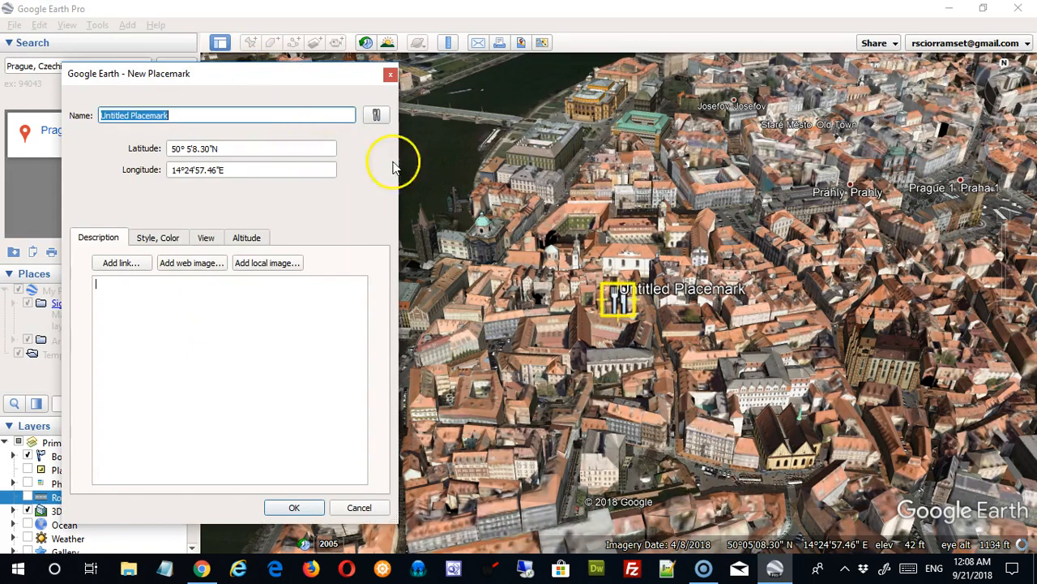
{"action": "left_click_drag", "start_coordinate": [616, 308], "coordinate": [440, 236]}
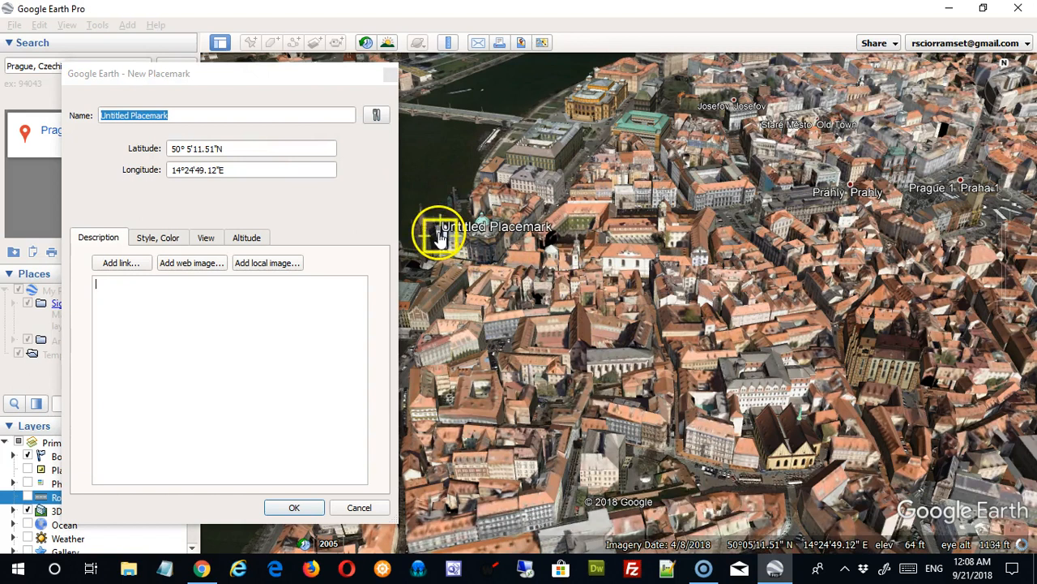
{"action": "left_click_drag", "start_coordinate": [215, 111], "coordinate": [94, 85]}
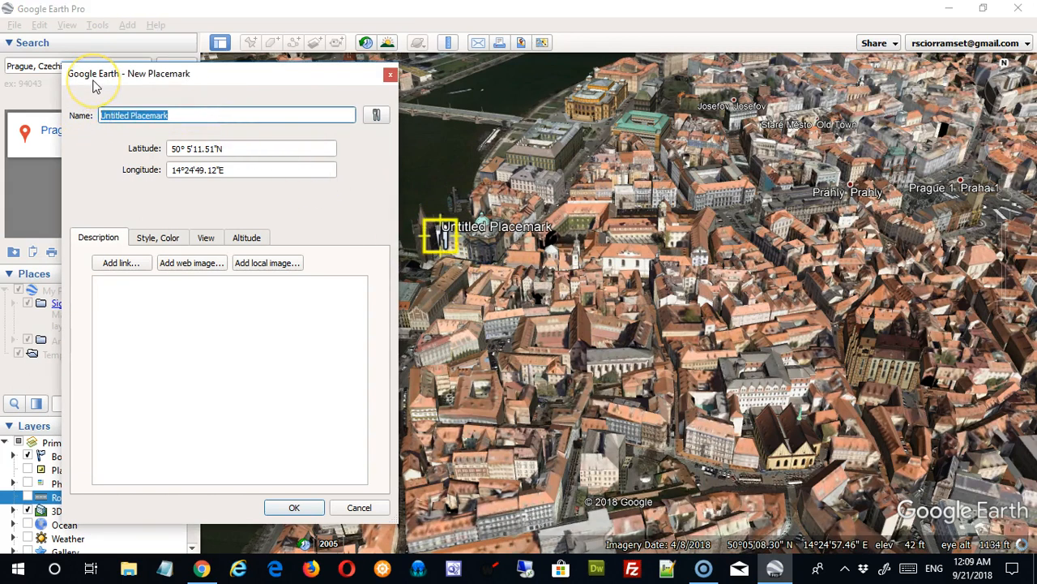
{"action": "type", "text": "pl"}
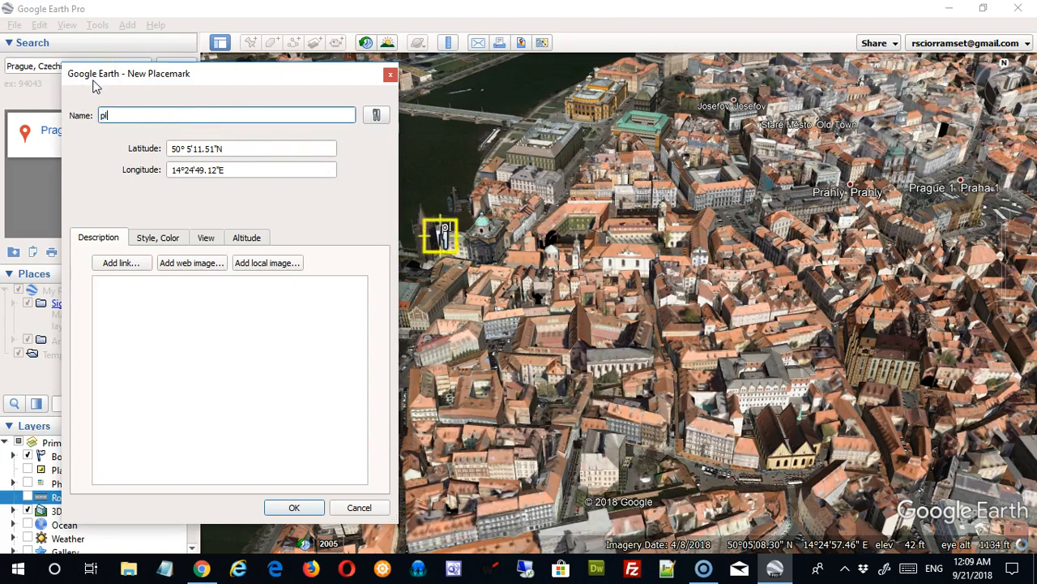
{"action": "key", "text": "BackSpace"}
{"action": "type", "text": "Prague"}
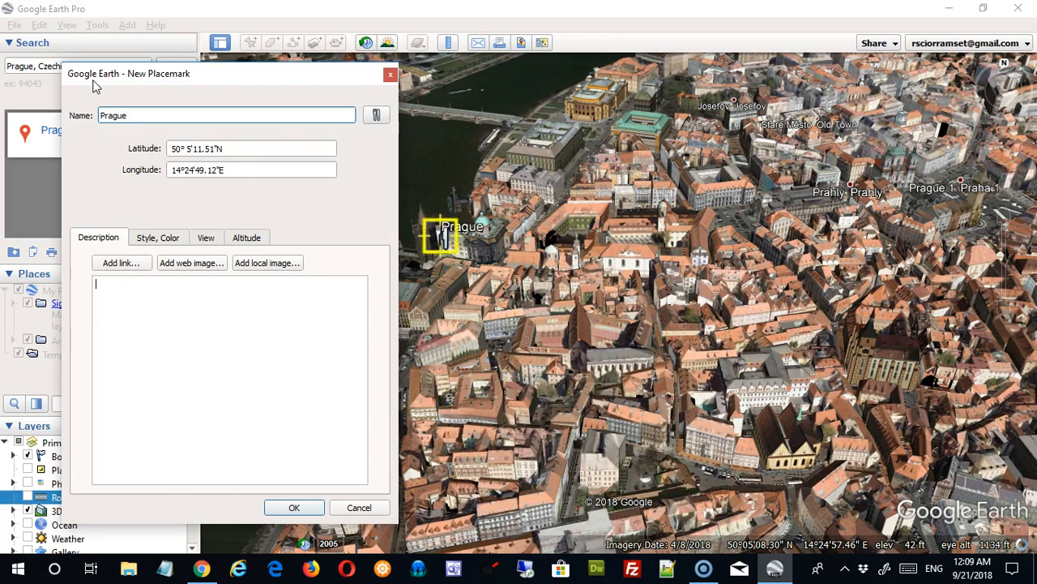
{"action": "left_click", "coordinate": [245, 324]}
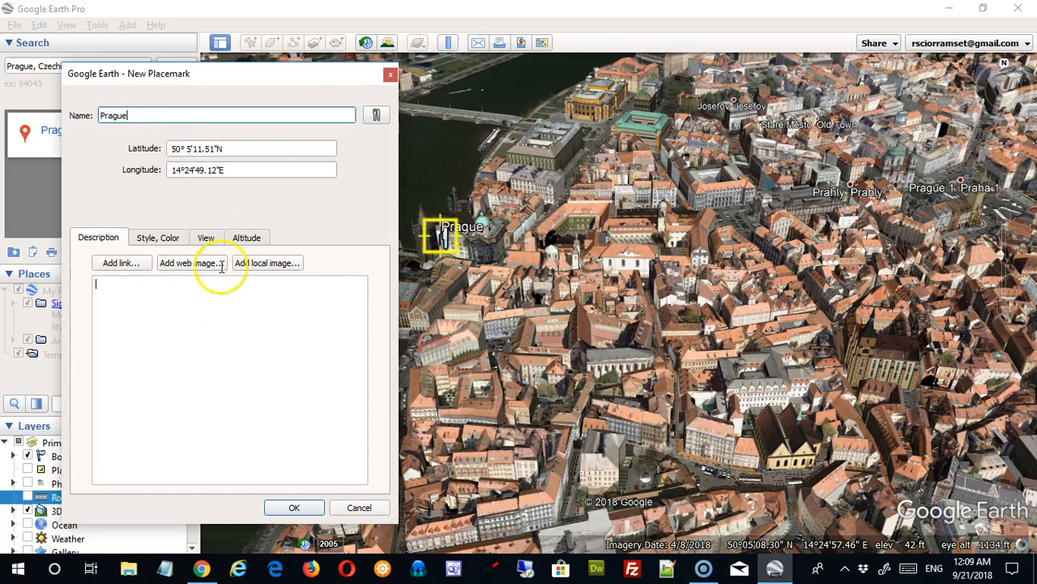
- Open the placemark's icon choices, try the yellow pushpin, and pick the blue bus icon, keeping the placemark in view
{"action": "left_click", "coordinate": [378, 117]}
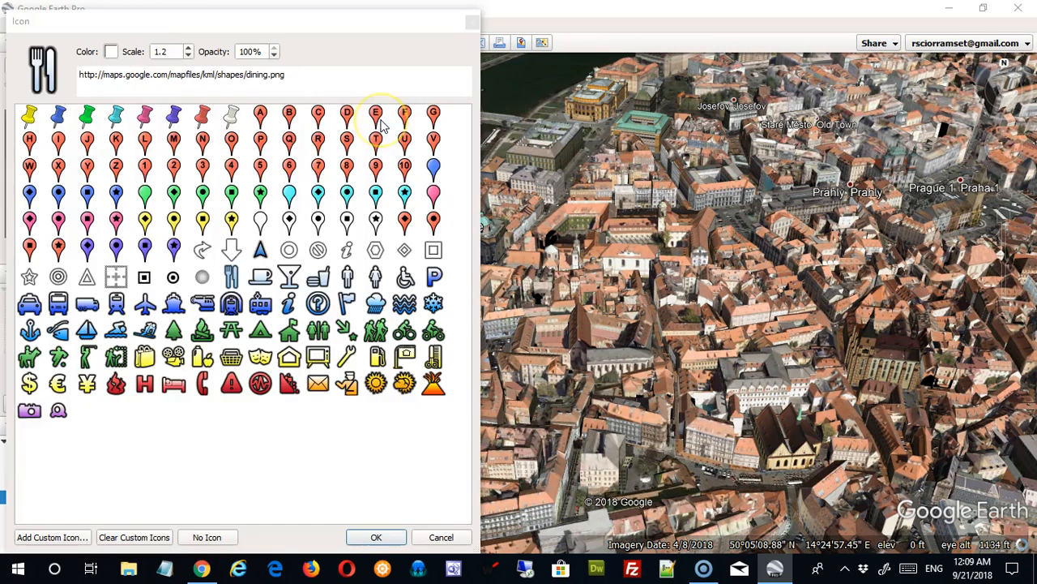
{"action": "left_click", "coordinate": [31, 116]}
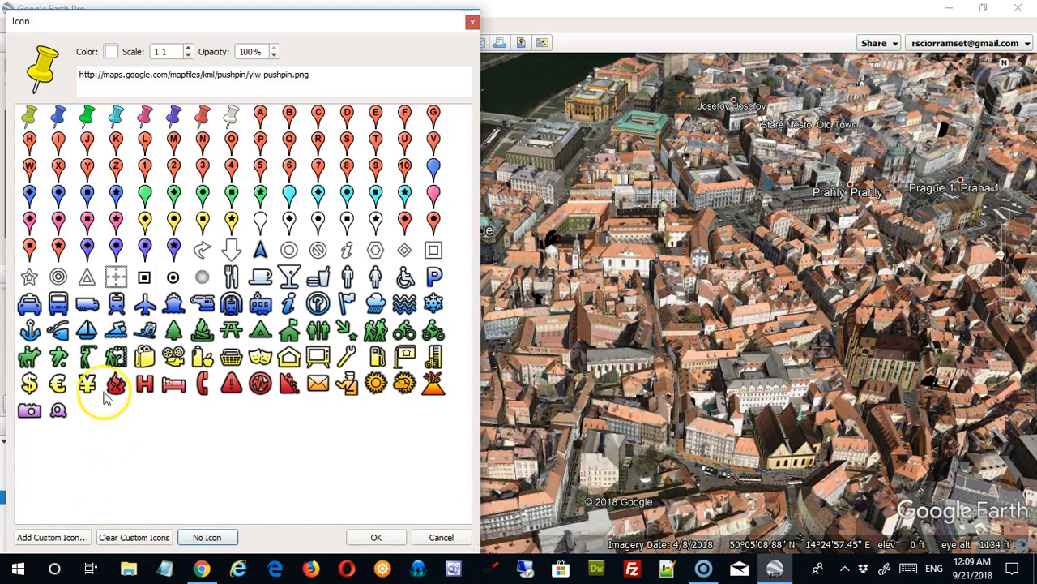
{"action": "left_click", "coordinate": [59, 304]}
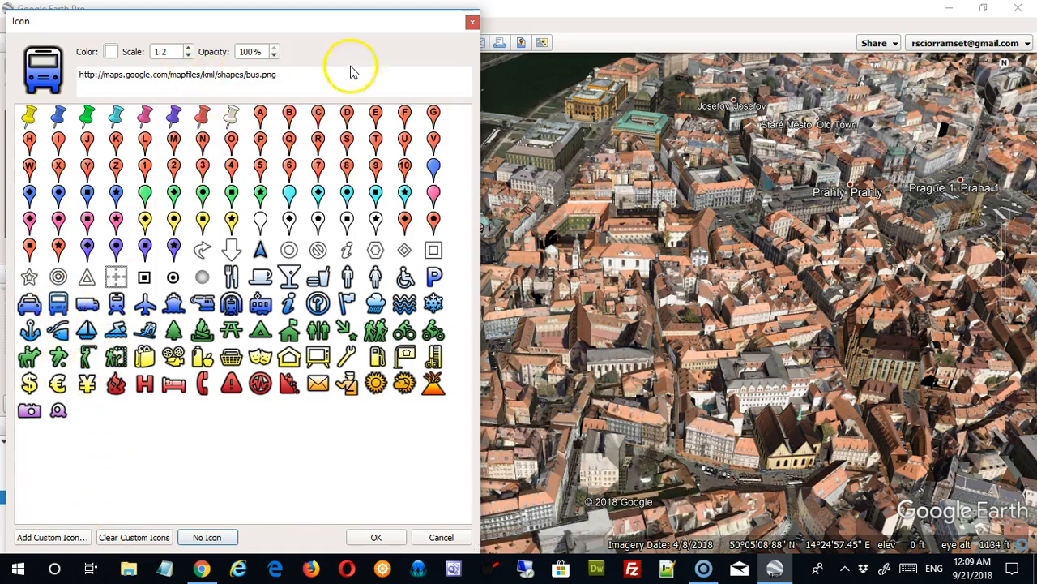
{"action": "left_click_drag", "start_coordinate": [430, 34], "coordinate": [942, 80]}
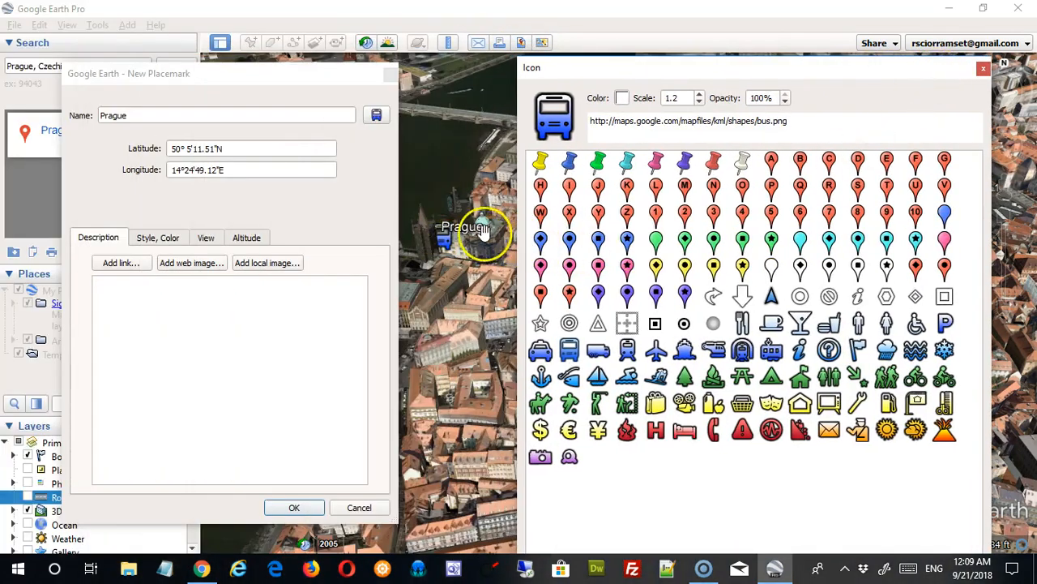
- Try a larger scale for the bus icon and set it back to 1.2
{"action": "left_click", "coordinate": [699, 94]}
{"action": "left_click", "coordinate": [699, 94]}
{"action": "left_click", "coordinate": [700, 103]}
{"action": "left_click", "coordinate": [699, 103]}
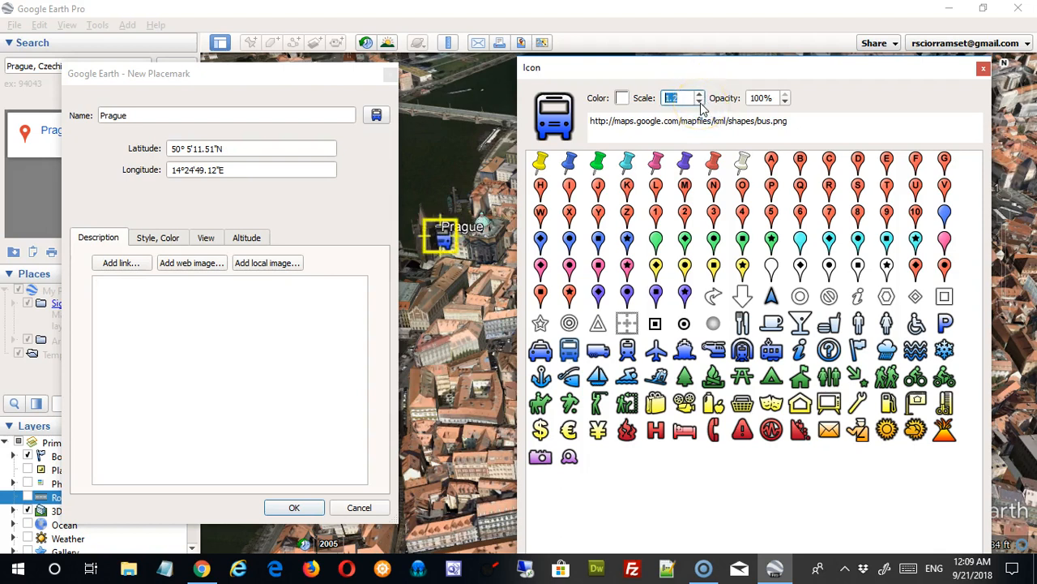
{"action": "left_click", "coordinate": [785, 102]}
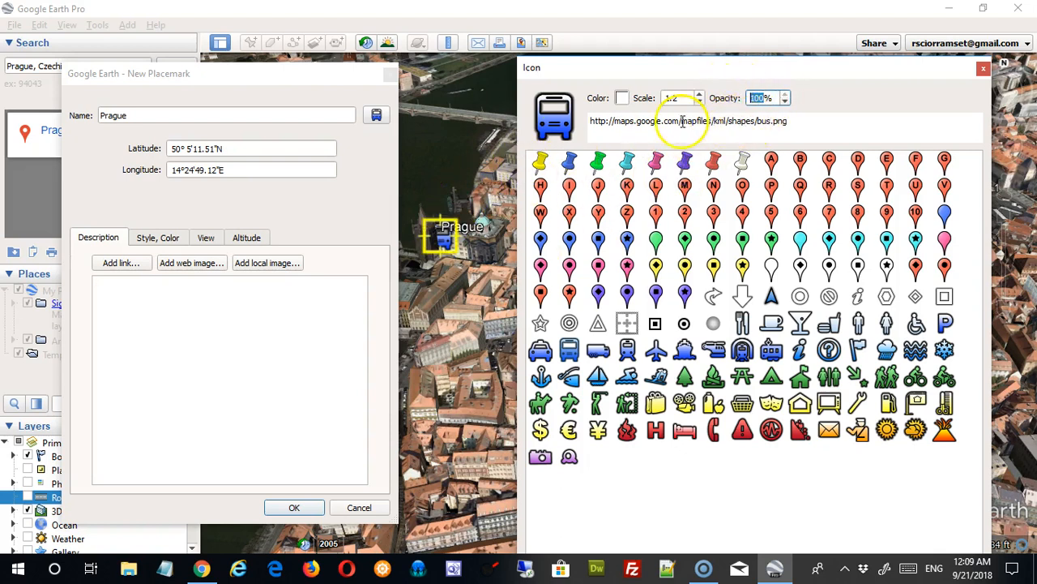
- Tint the bus icon dark red (#aa0000)
{"action": "left_click", "coordinate": [622, 98]}
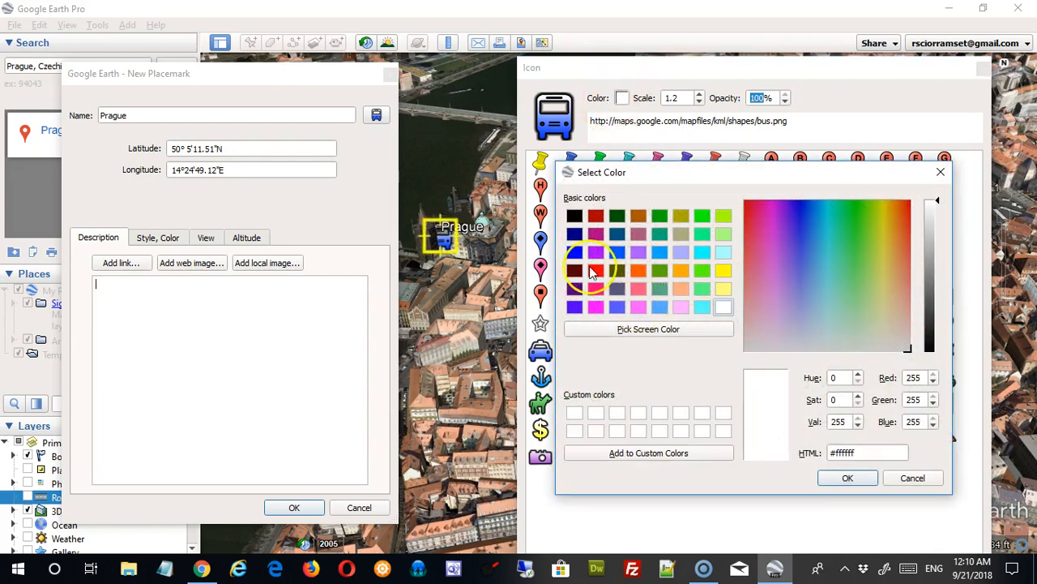
{"action": "left_click", "coordinate": [602, 217]}
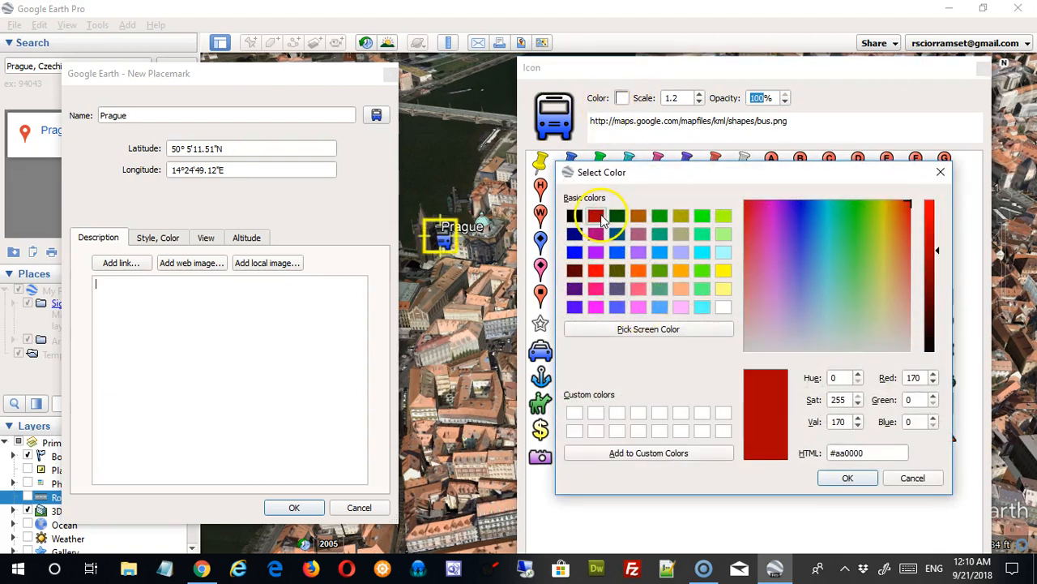
{"action": "left_click", "coordinate": [847, 477]}
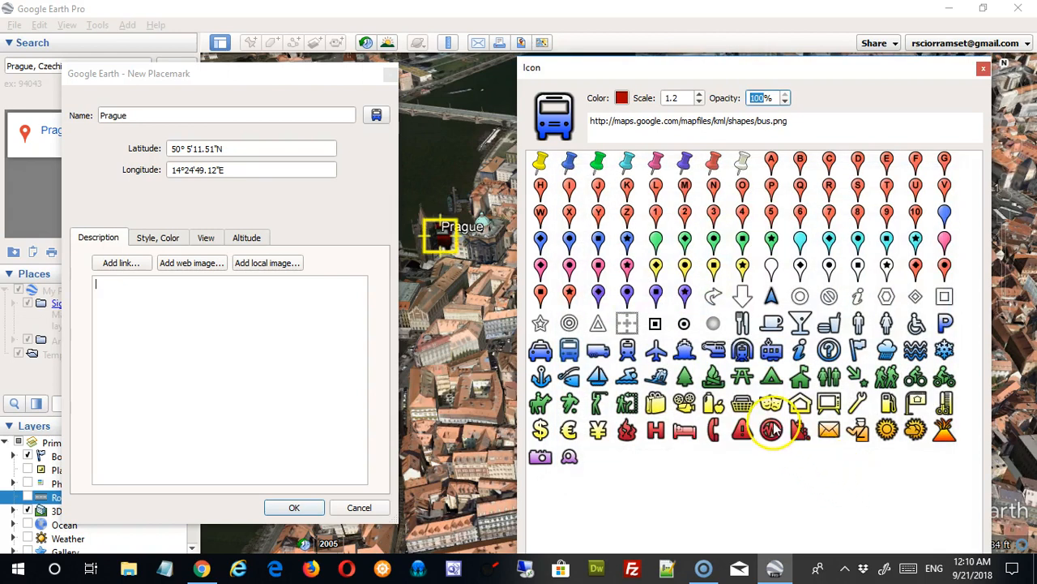
- Change the bus icon's tint to blue (#0055ff)
{"action": "left_click", "coordinate": [622, 98]}
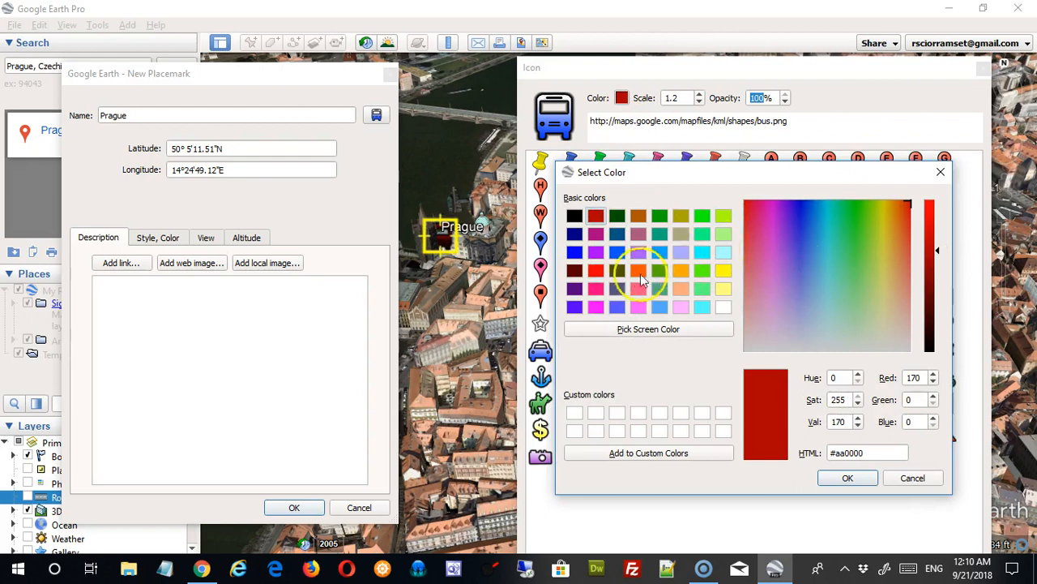
{"action": "left_click", "coordinate": [617, 253]}
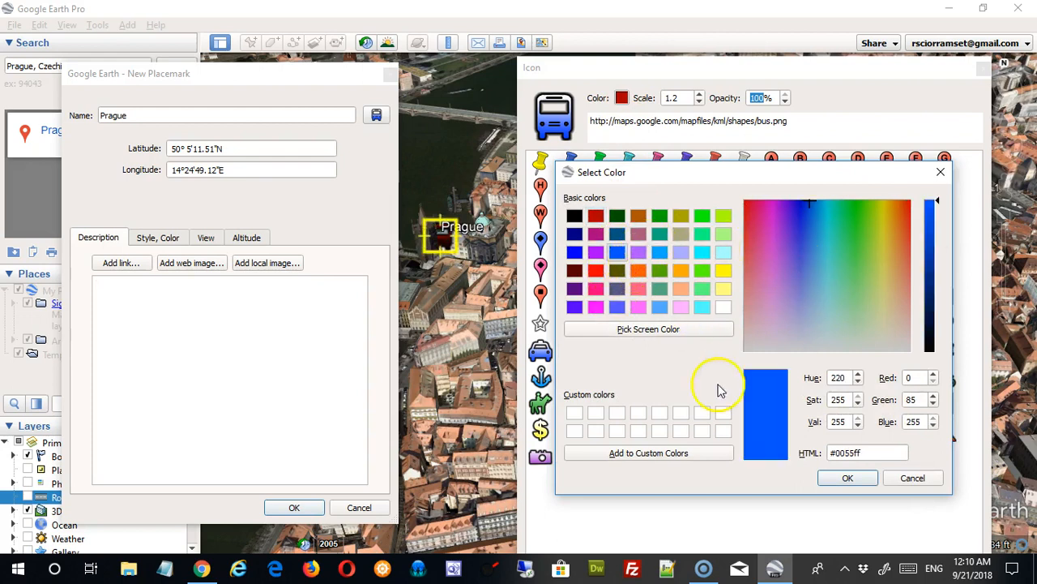
{"action": "left_click", "coordinate": [846, 478]}
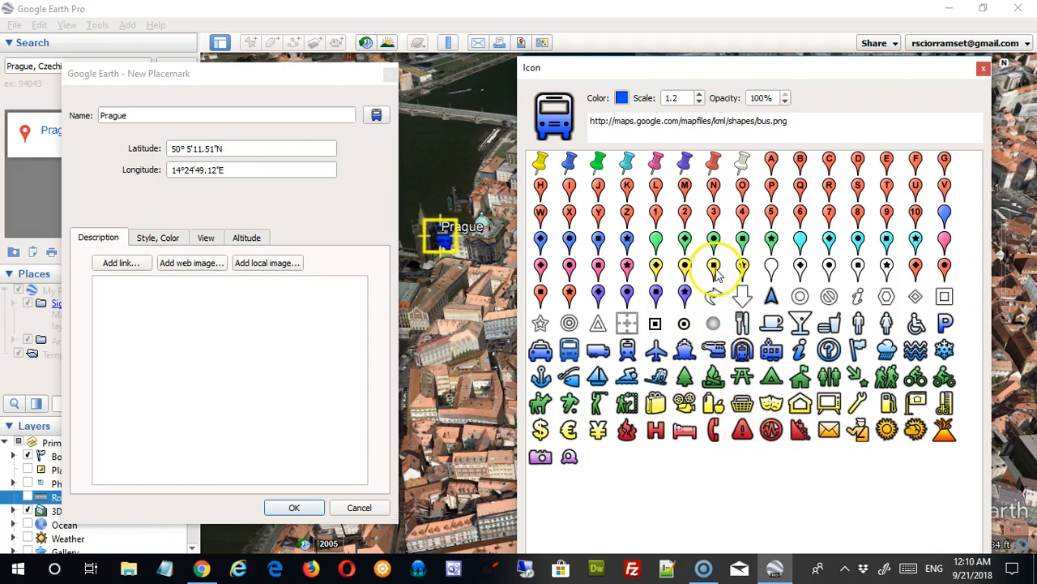
- Switch the Prague placemark's icon to the yellow gas station symbol
{"action": "left_click_drag", "start_coordinate": [718, 71], "coordinate": [556, 53]}
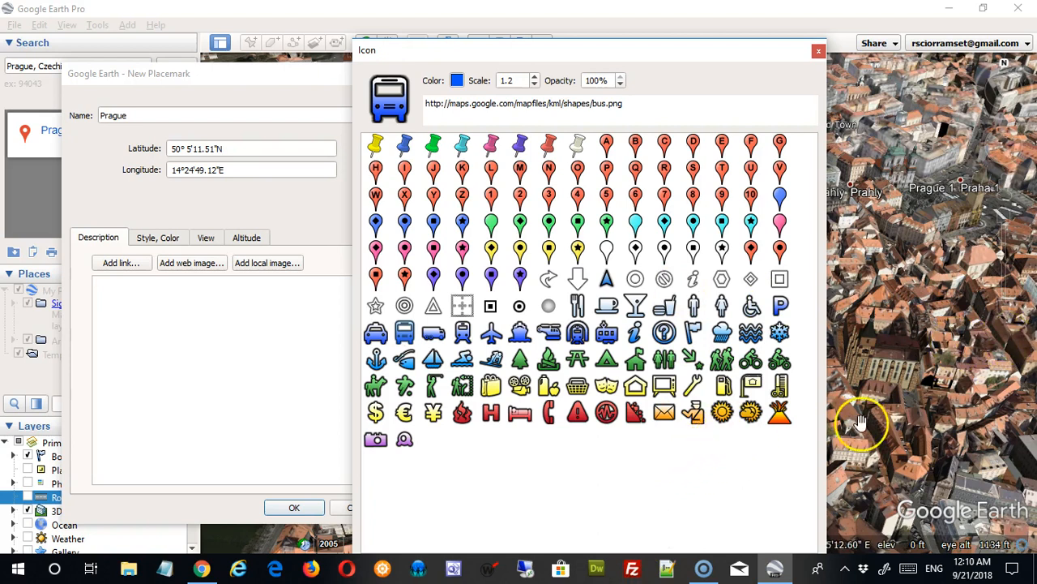
{"action": "left_click", "coordinate": [722, 385]}
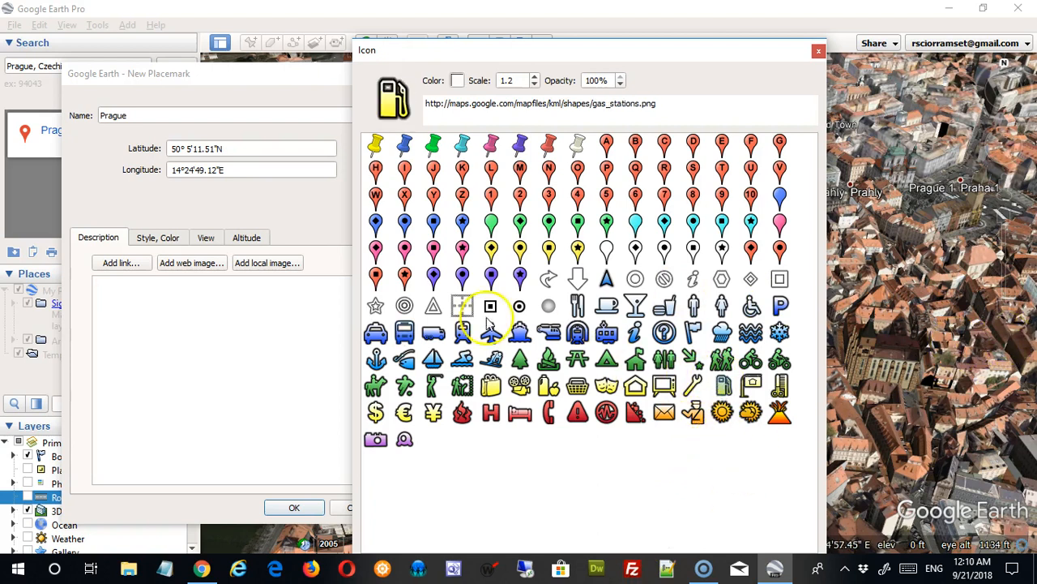
- Save the new Prague placemark and try to open its balloon from the gas station icon on the map
{"action": "left_click", "coordinate": [295, 509]}
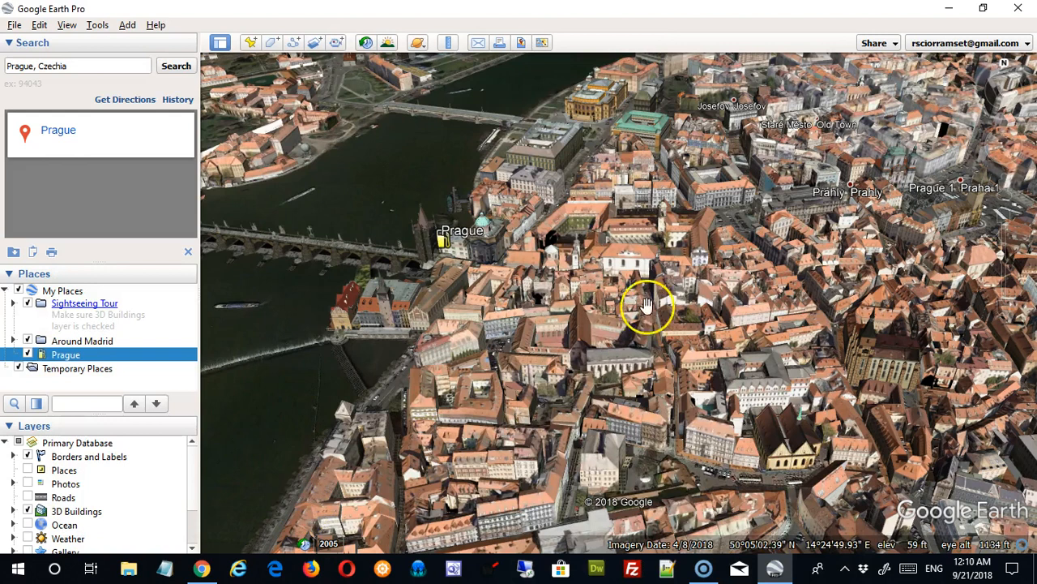
{"action": "left_click", "coordinate": [448, 247]}
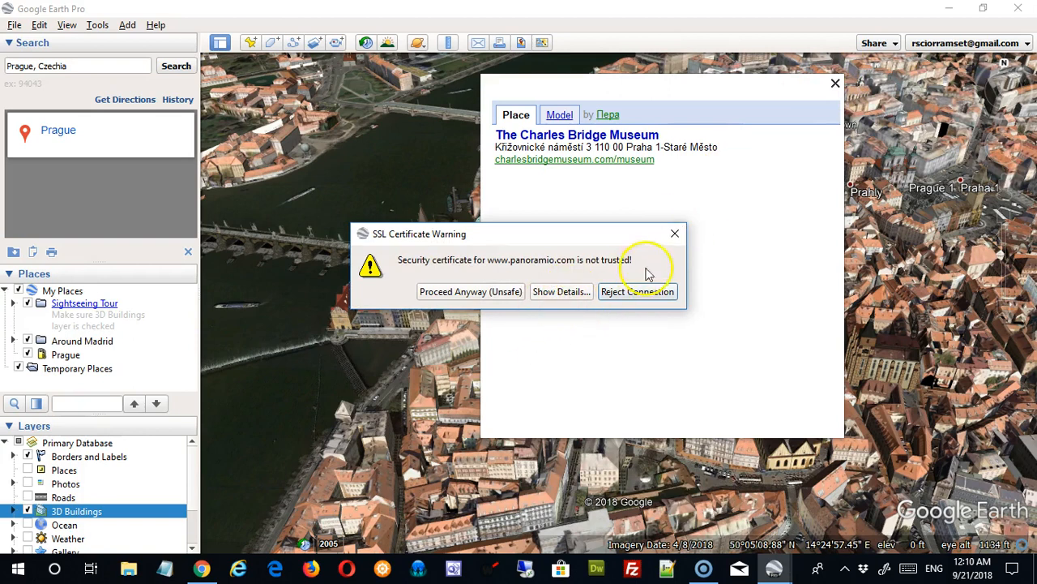
{"action": "left_click", "coordinate": [671, 235]}
{"action": "left_click", "coordinate": [836, 82]}
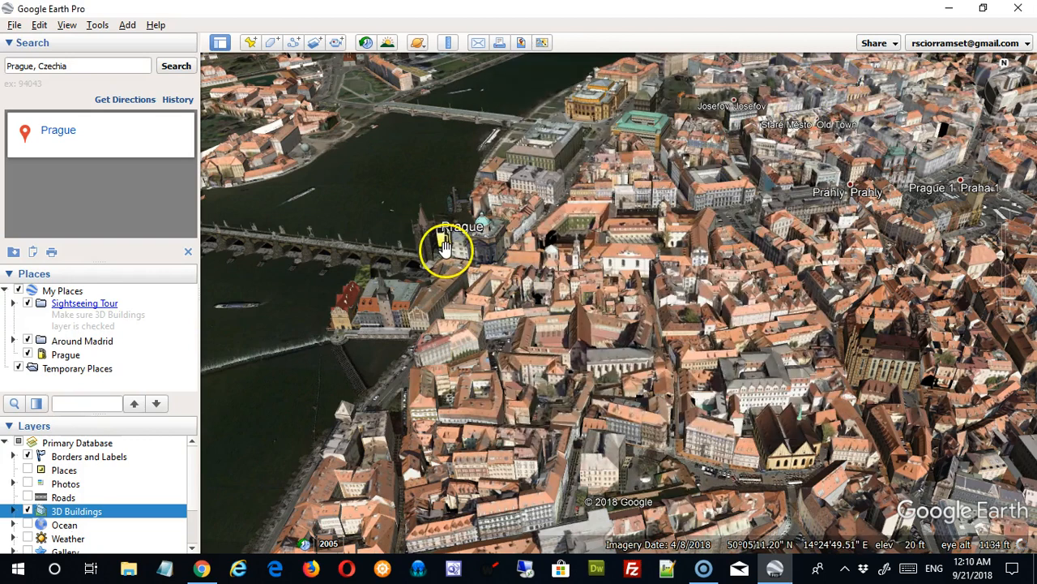
{"action": "left_click", "coordinate": [443, 241]}
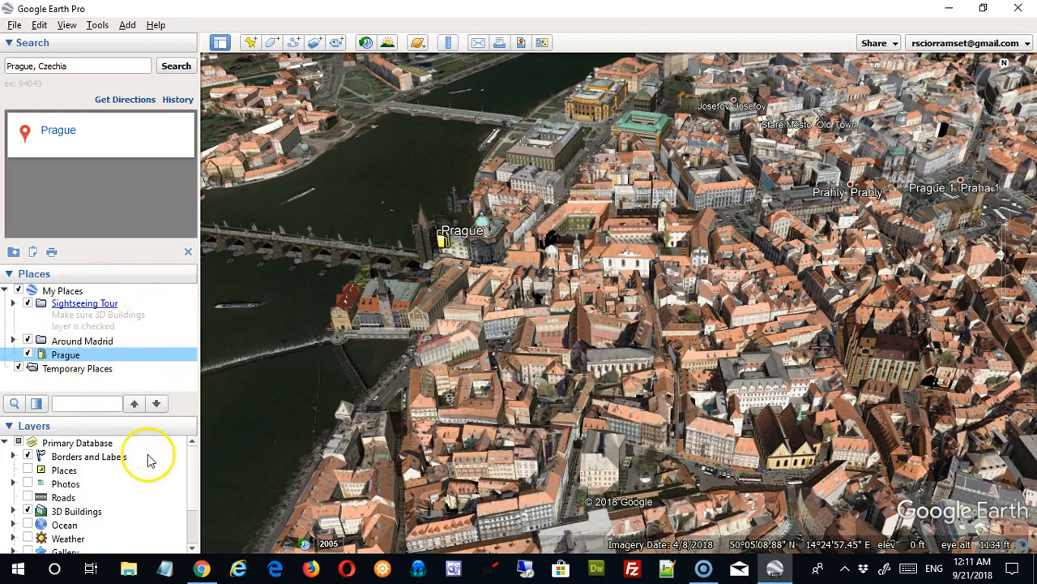
- Collapse the layers list, open the Prague placemark's properties and enter the description "A great place to visit" followed by a new line
{"action": "left_click", "coordinate": [10, 426]}
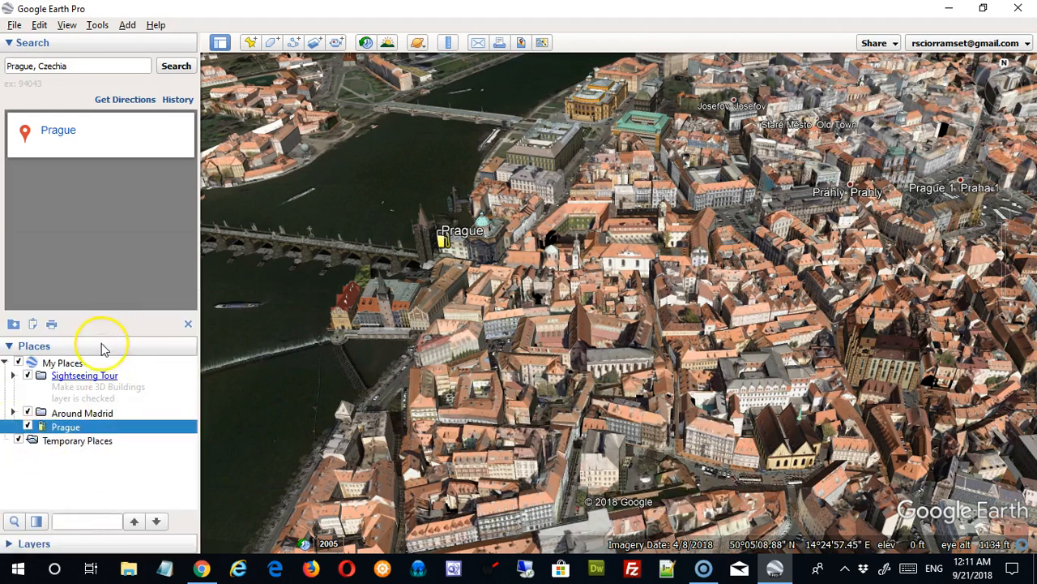
{"action": "right_click", "coordinate": [58, 433]}
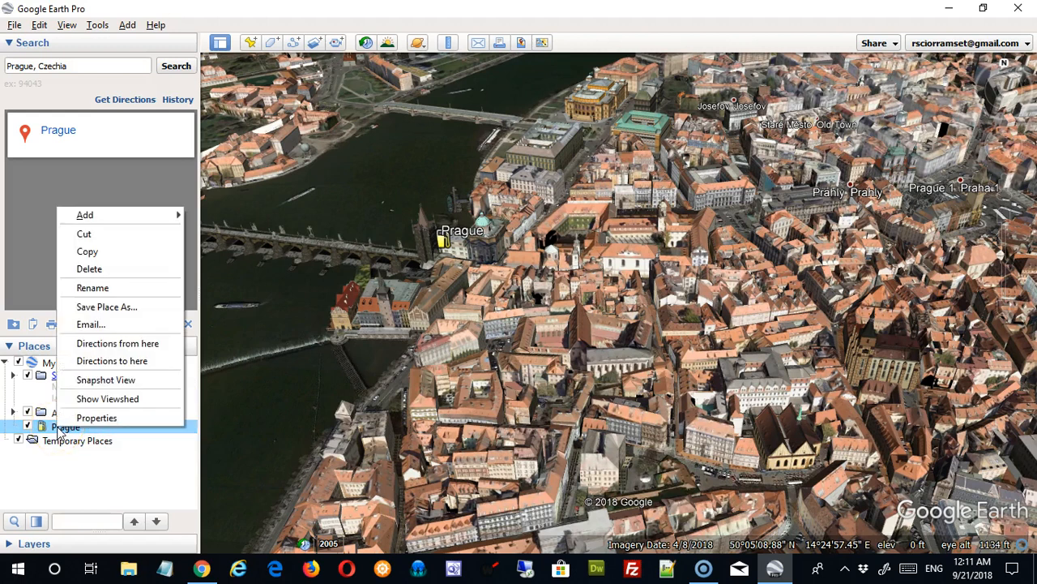
{"action": "right_click", "coordinate": [59, 426]}
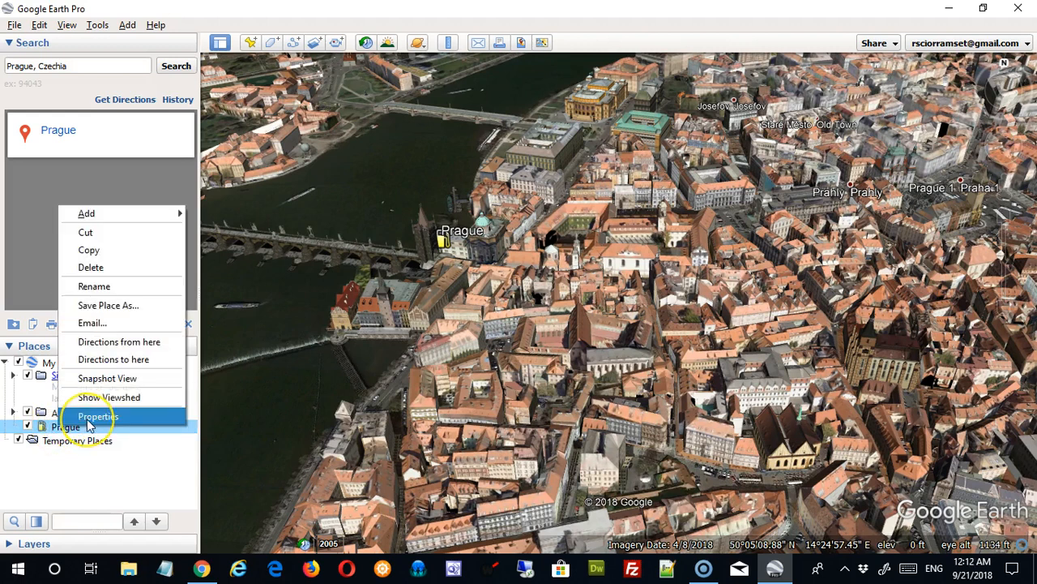
{"action": "left_click", "coordinate": [89, 416]}
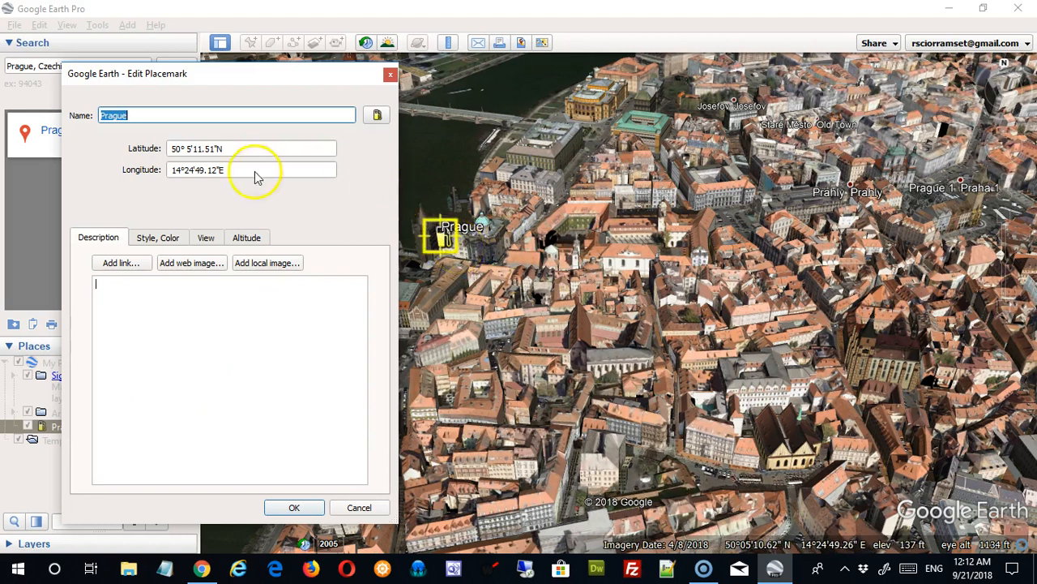
{"action": "left_click", "coordinate": [133, 294]}
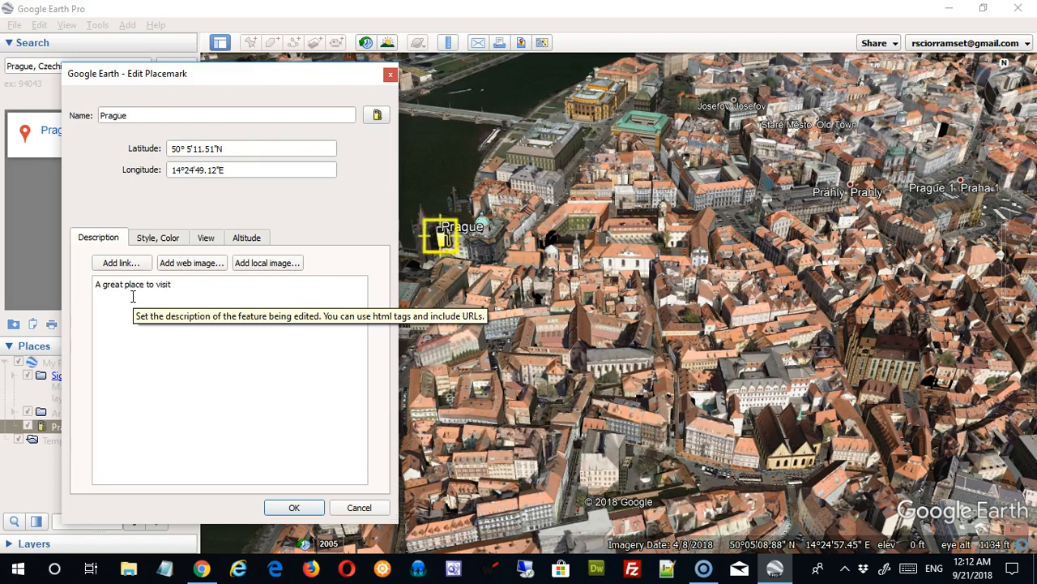
{"action": "key", "text": "Return"}
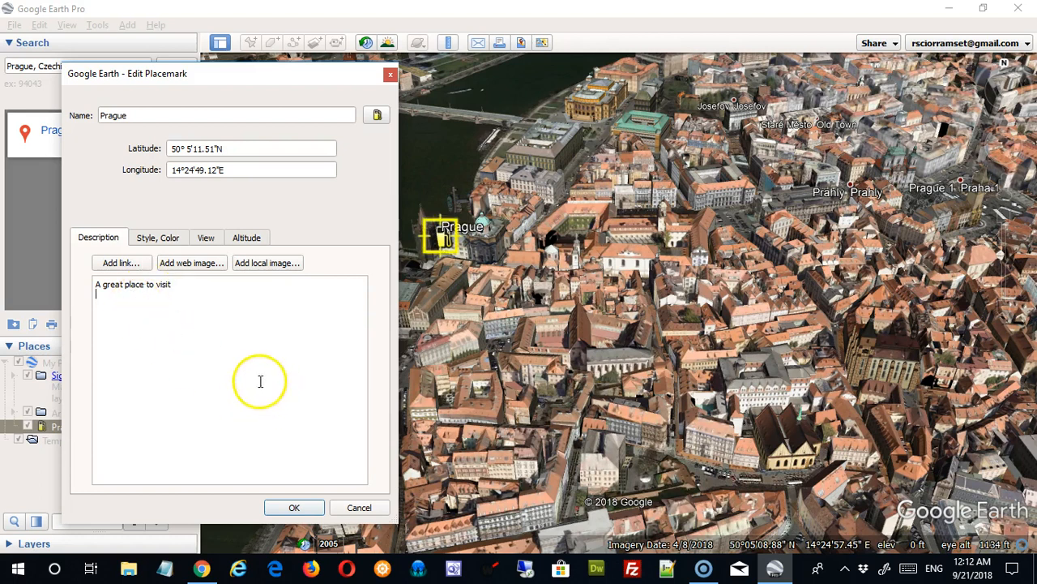
{"action": "left_click", "coordinate": [182, 267]}
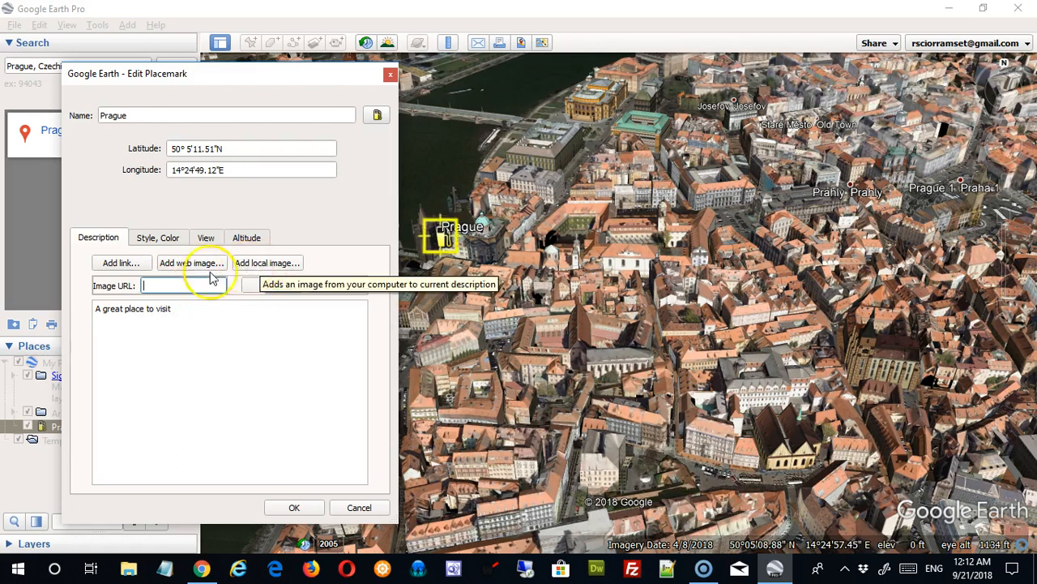
{"action": "left_click", "coordinate": [261, 267]}
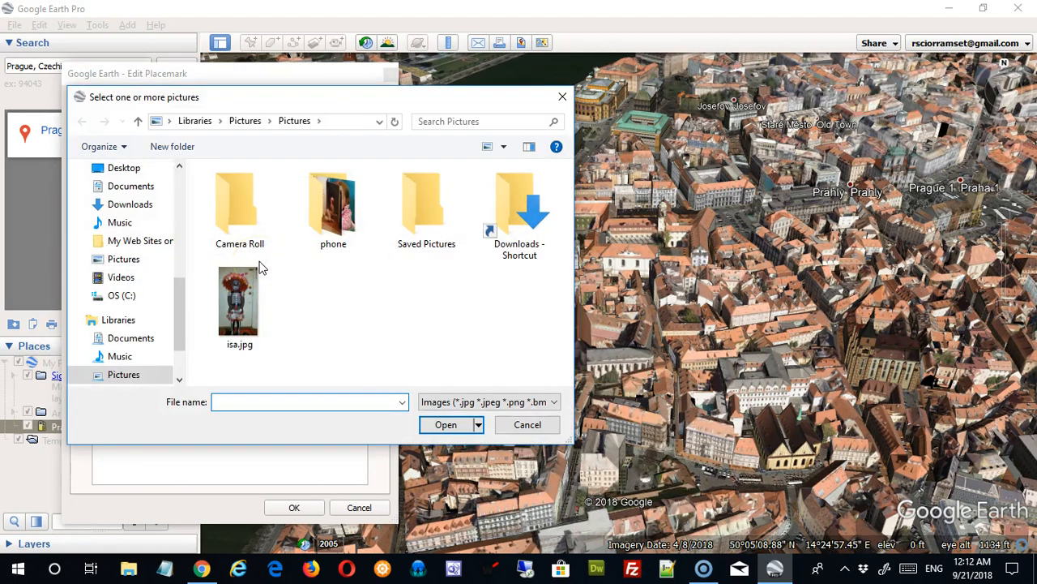
{"action": "left_click", "coordinate": [528, 425]}
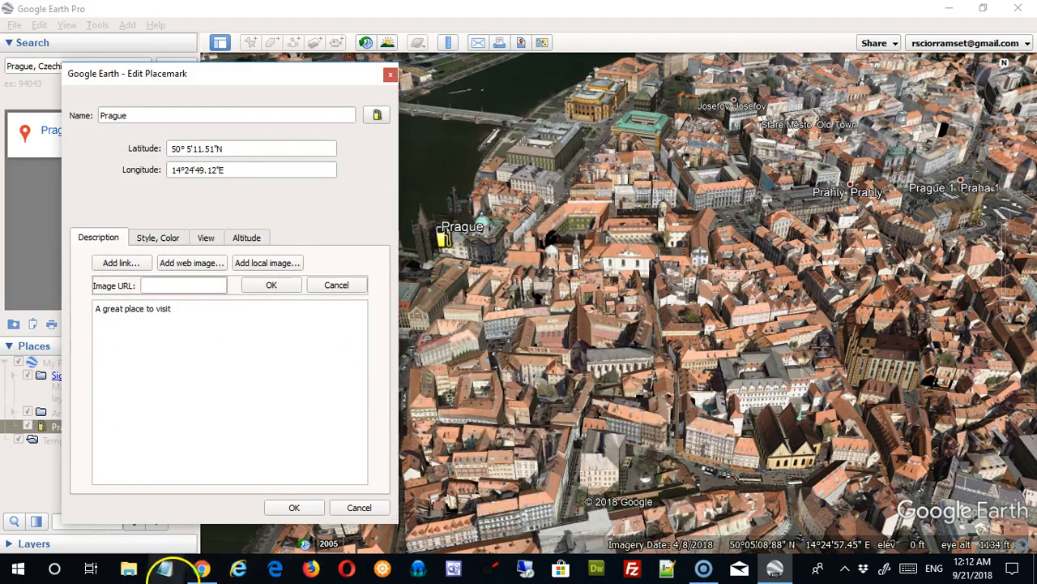
- Switch to Chrome and run a Google image search for "prague"
{"action": "left_click", "coordinate": [194, 571]}
{"action": "left_click", "coordinate": [245, 463]}
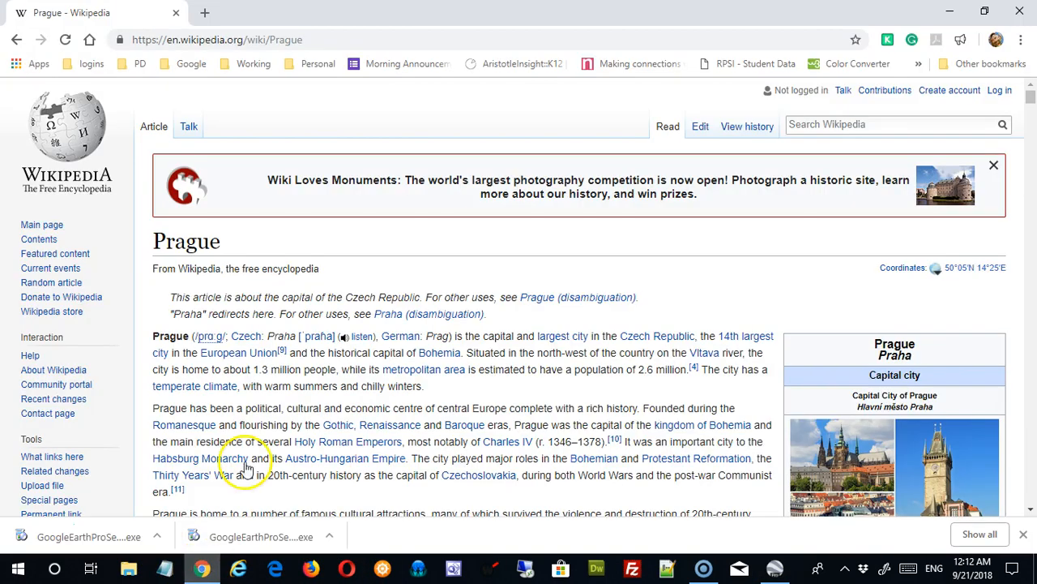
{"action": "left_click", "coordinate": [384, 41]}
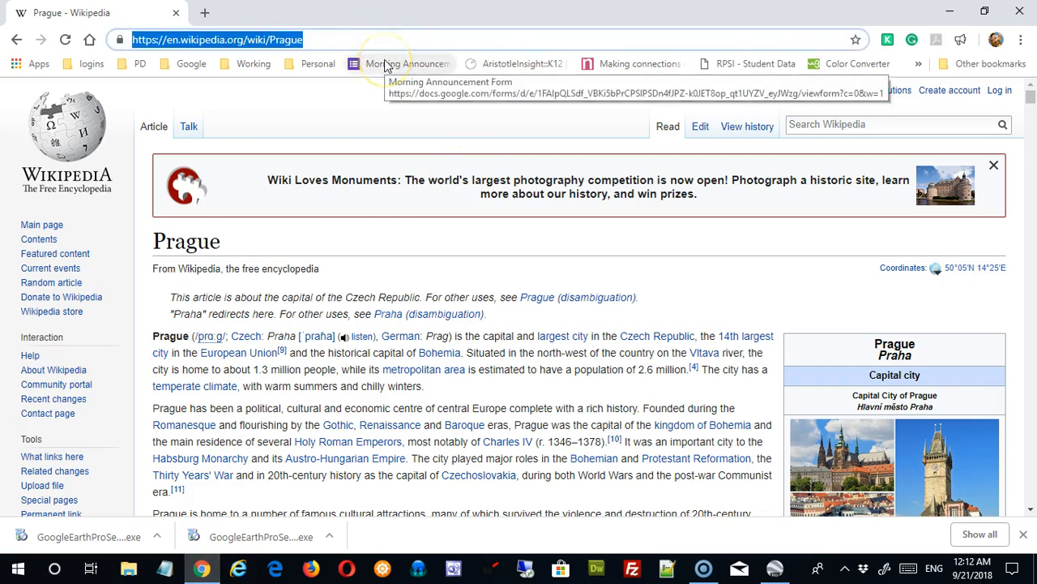
{"action": "type", "text": "prague"}
{"action": "key", "text": "Return"}
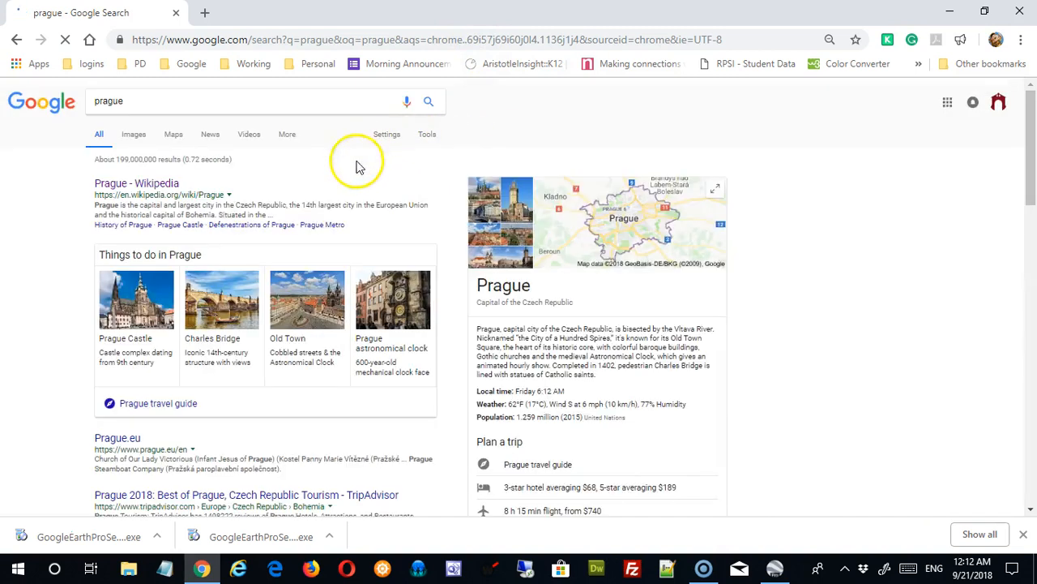
{"action": "left_click", "coordinate": [142, 140]}
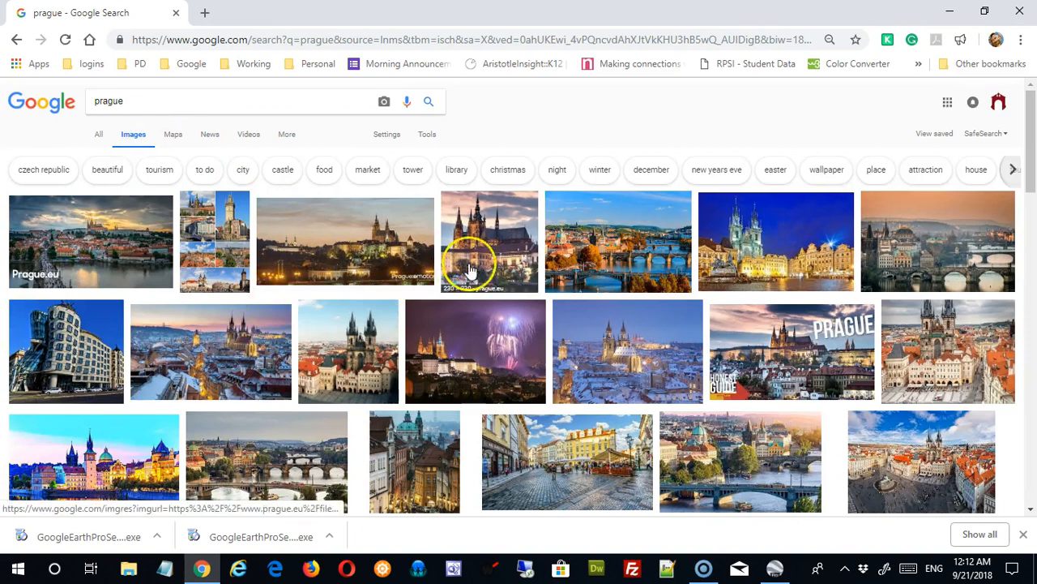
- Save the Prague Castle image from Prague.eu to the Downloads folder as prazsky-hrad-motiv.jpg
{"action": "left_click", "coordinate": [502, 248]}
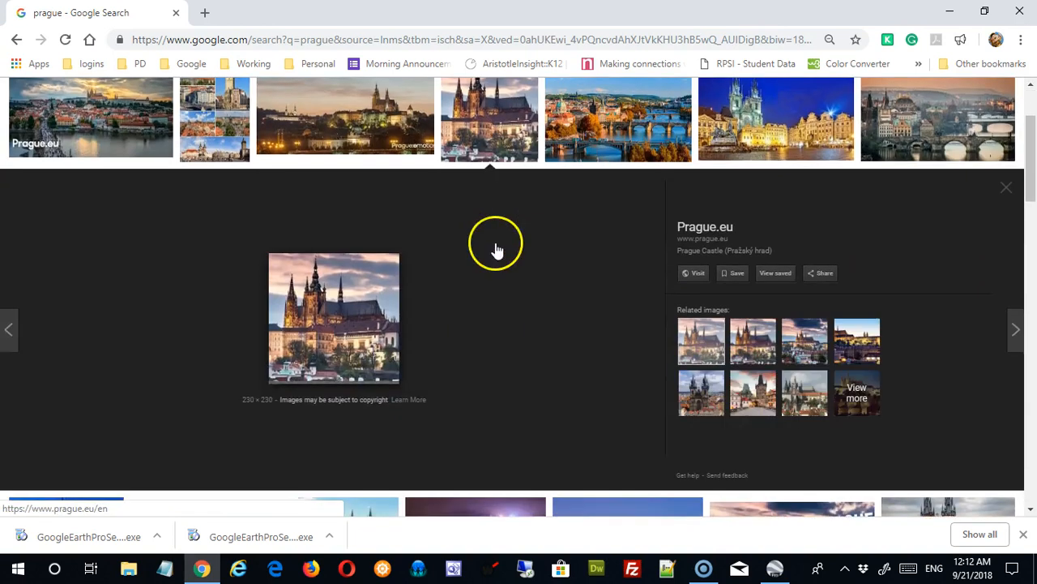
{"action": "right_click", "coordinate": [354, 316]}
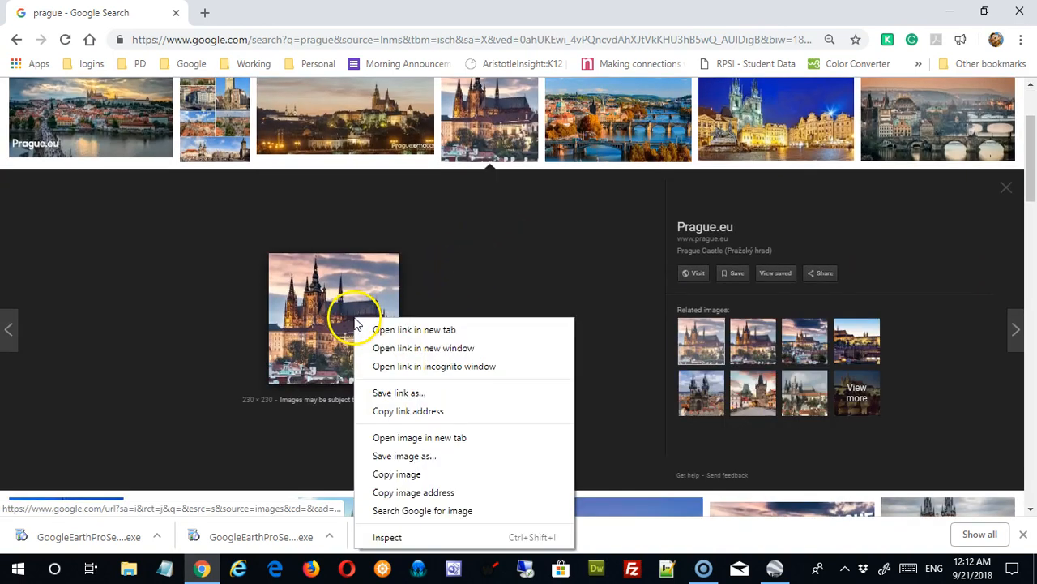
{"action": "left_click", "coordinate": [419, 457]}
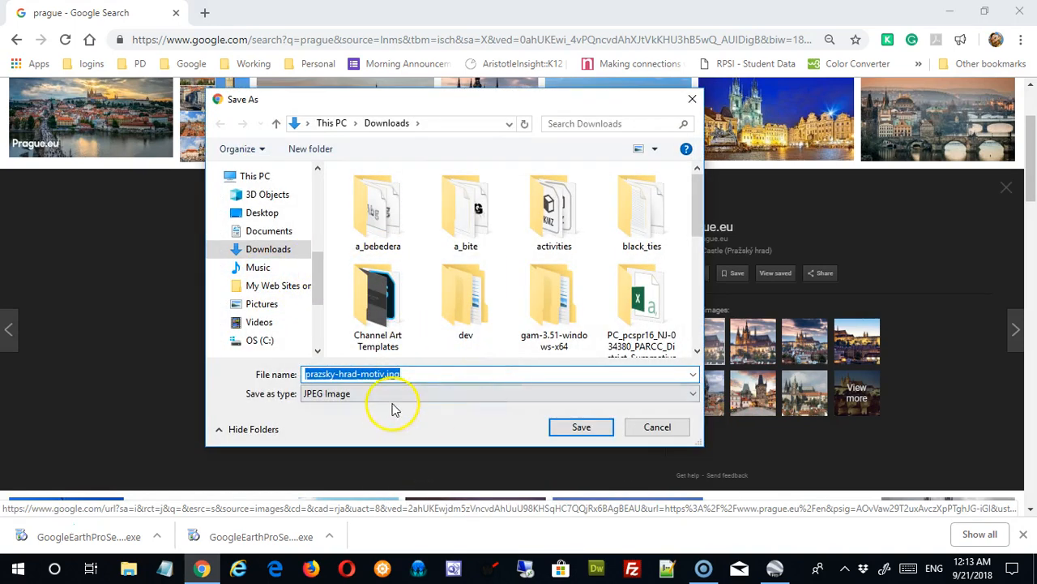
{"action": "left_click", "coordinate": [579, 427]}
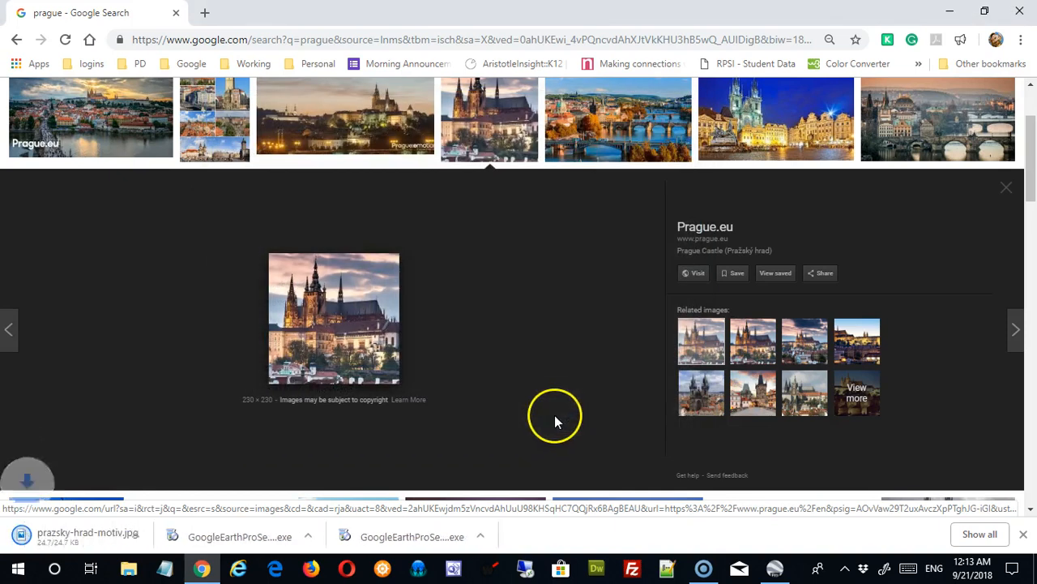
- Return to Google Earth Pro and insert the local image prazsky-hrad-motiv.jpg from Downloads into the placemark description
{"action": "left_click", "coordinate": [949, 11]}
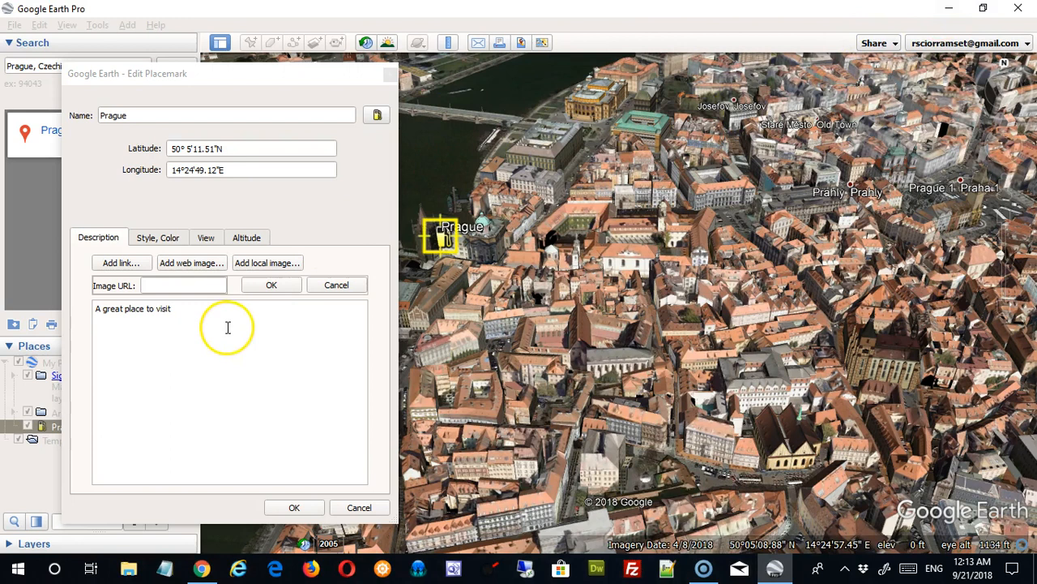
{"action": "left_click", "coordinate": [257, 264]}
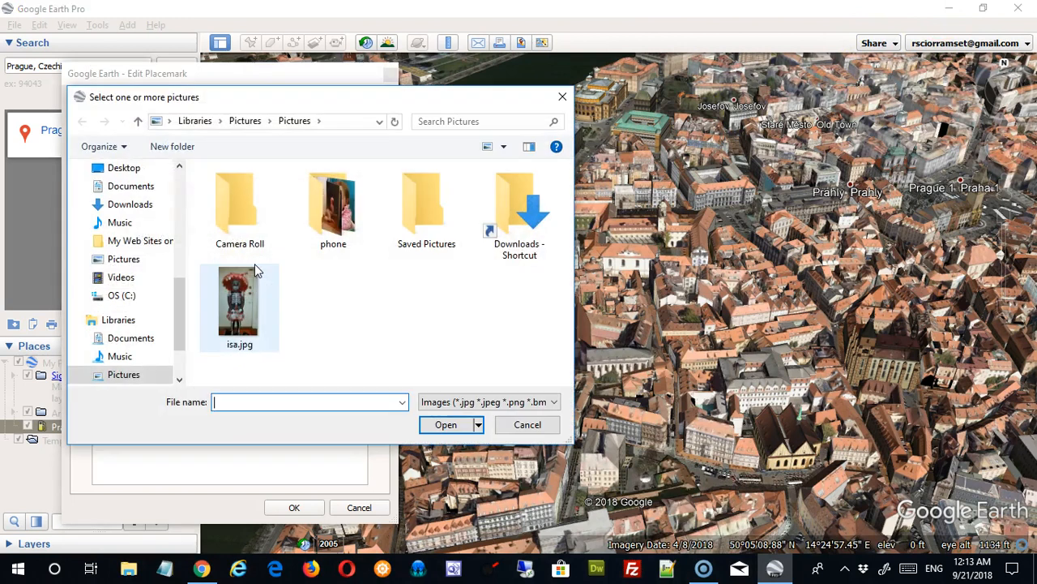
{"action": "left_click", "coordinate": [150, 208]}
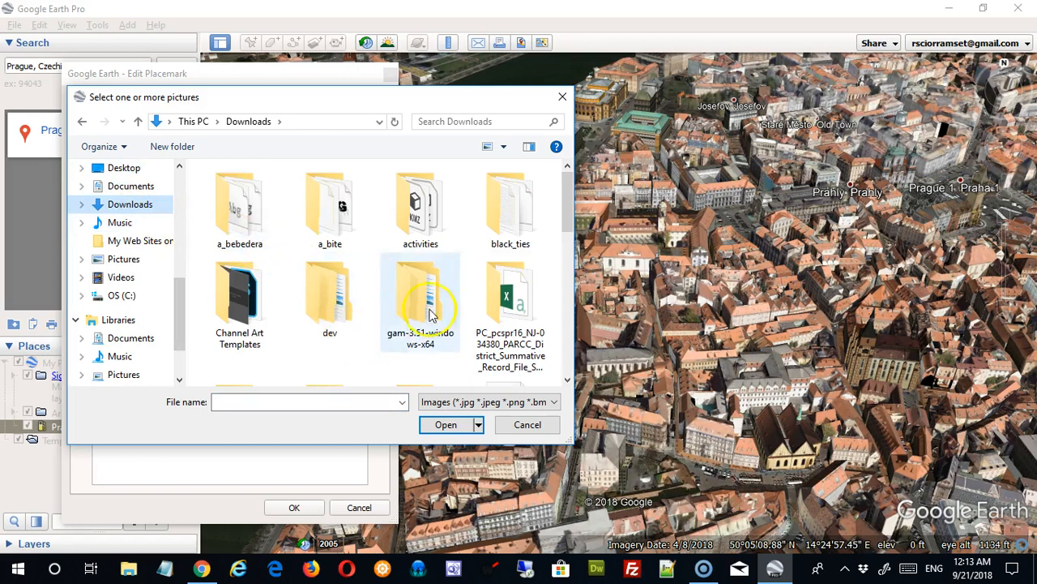
{"action": "scroll", "coordinate": [495, 292], "scroll_direction": "down", "scroll_amount": 3}
{"action": "scroll", "coordinate": [506, 306], "scroll_direction": "down", "scroll_amount": 3}
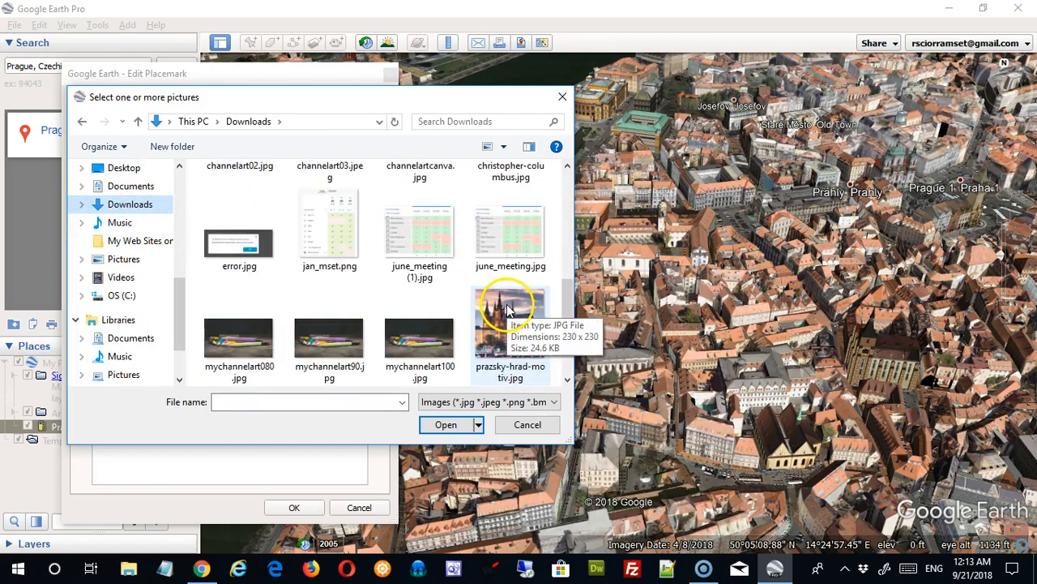
{"action": "scroll", "coordinate": [556, 300], "scroll_direction": "down", "scroll_amount": 1}
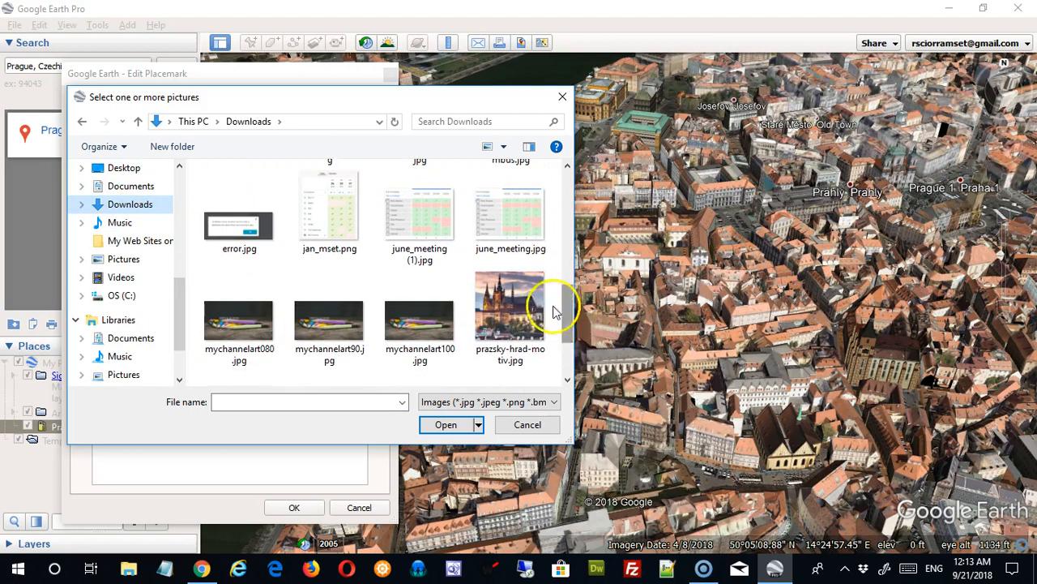
{"action": "left_click", "coordinate": [535, 304]}
{"action": "left_click", "coordinate": [444, 425]}
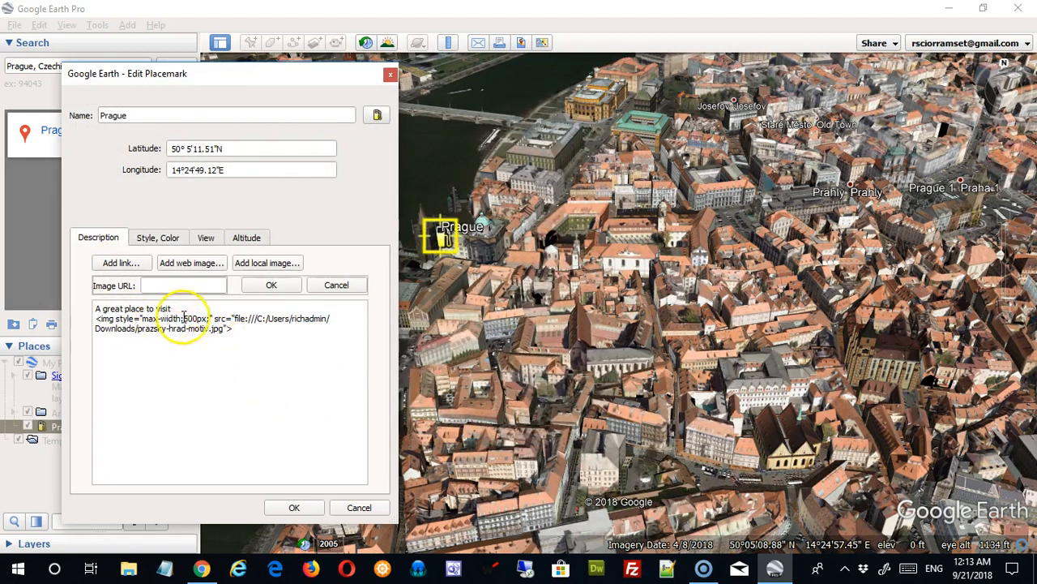
- Add the line "Learn more about Prague." below the image code in the placemark description
{"action": "left_click", "coordinate": [230, 340]}
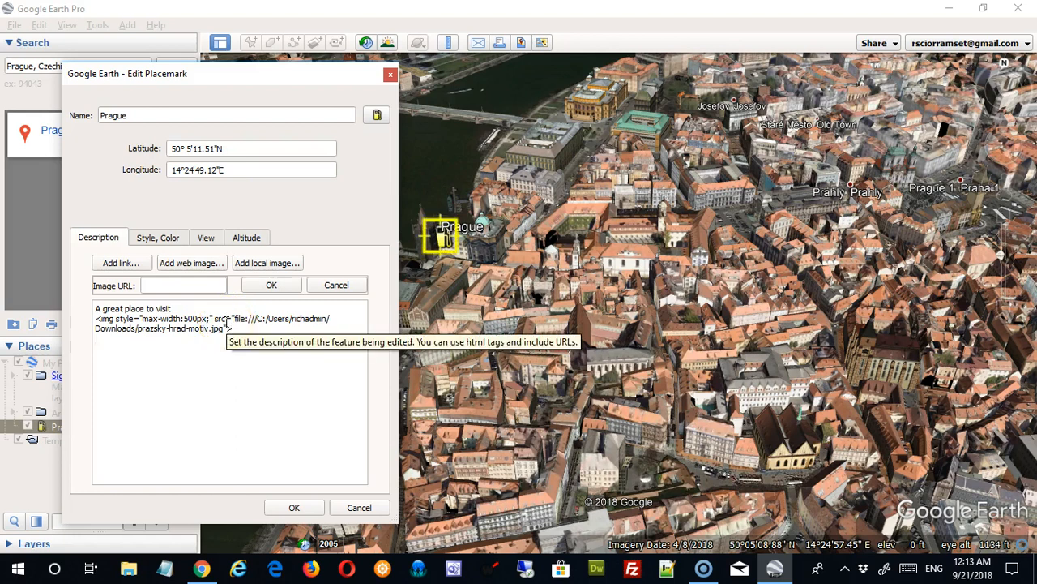
{"action": "left_click", "coordinate": [251, 293]}
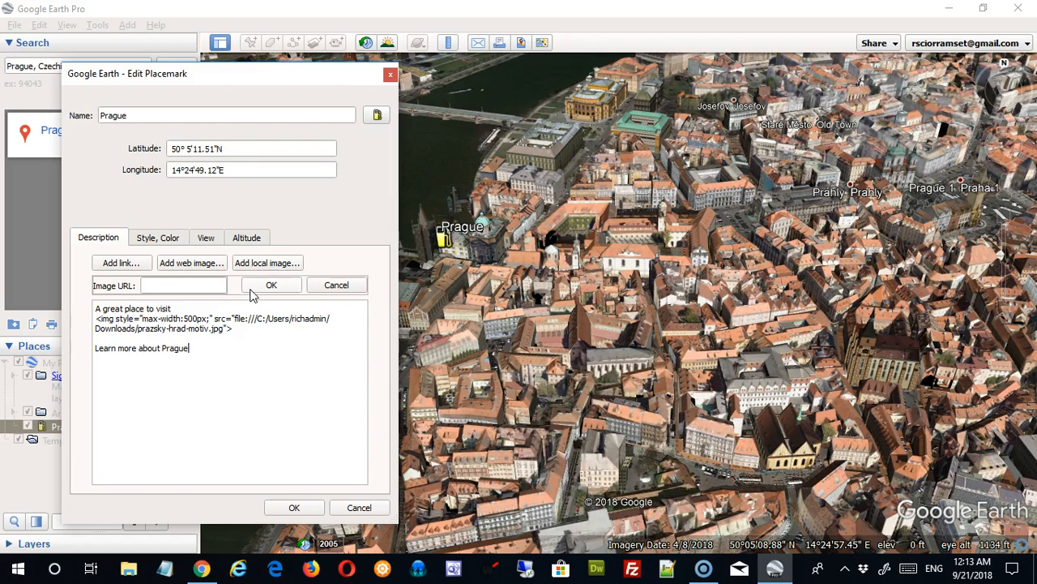
- Switch to Chrome, open the Prague Wikipedia article from the web results and copy its address
{"action": "key", "text": "alt+Tab"}
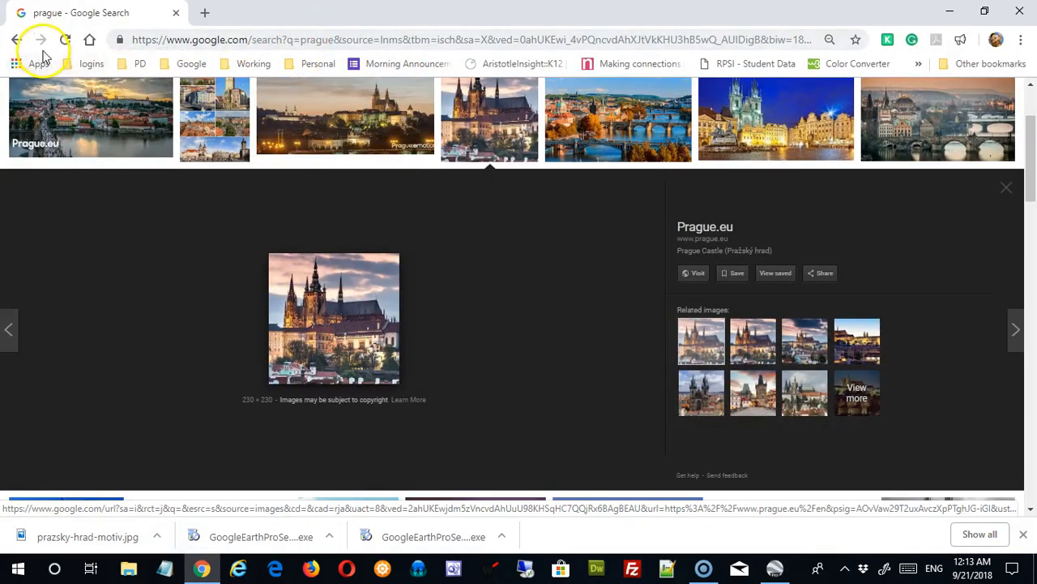
{"action": "scroll", "coordinate": [273, 190], "scroll_direction": "up", "scroll_amount": 2}
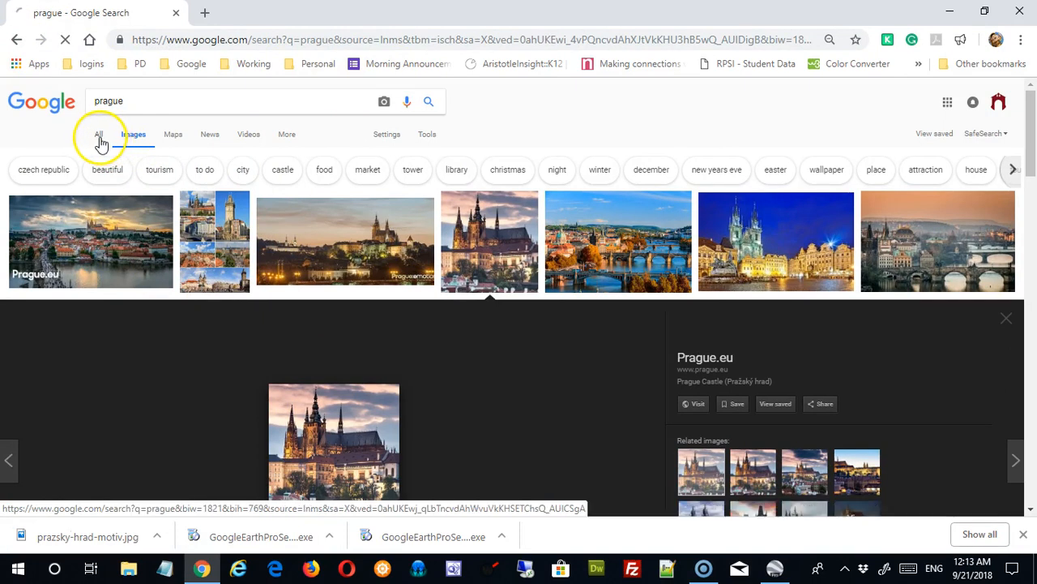
{"action": "left_click", "coordinate": [100, 143]}
{"action": "scroll", "coordinate": [431, 323], "scroll_direction": "down", "scroll_amount": 3}
{"action": "scroll", "coordinate": [431, 322], "scroll_direction": "up", "scroll_amount": 2}
{"action": "left_click", "coordinate": [158, 185]}
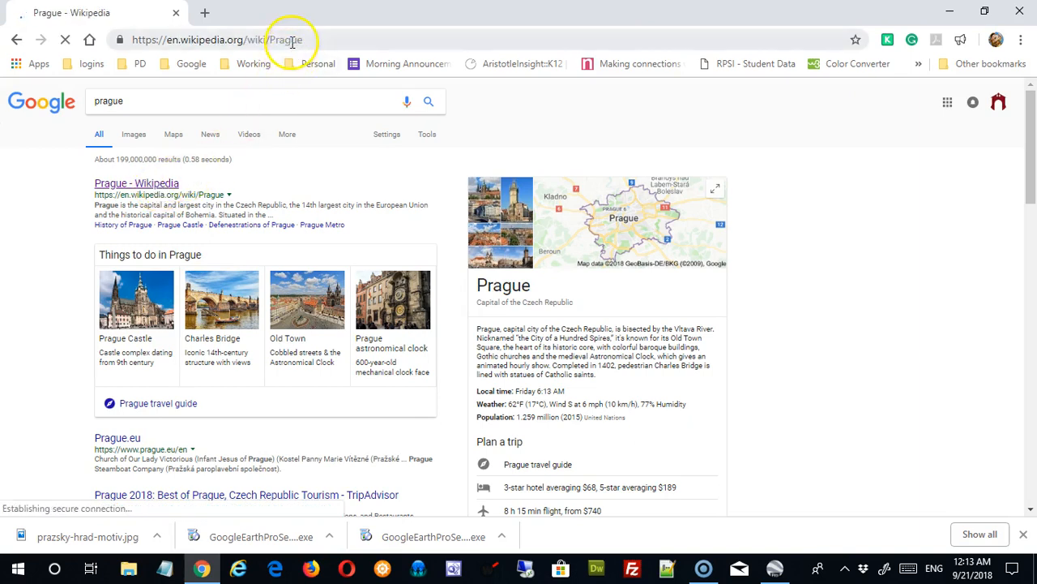
{"action": "left_click", "coordinate": [292, 41]}
{"action": "right_click", "coordinate": [287, 41]}
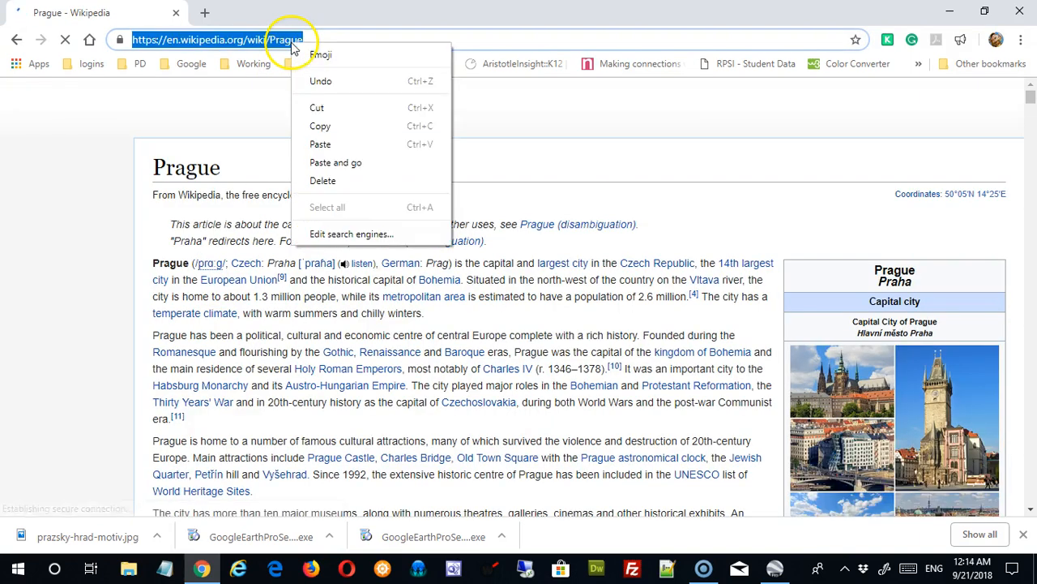
{"action": "left_click", "coordinate": [327, 125]}
- Return to Google Earth Pro, link "Learn more about Prague." to the copied Wikipedia address and save the placemark
{"action": "key", "text": "alt+Tab"}
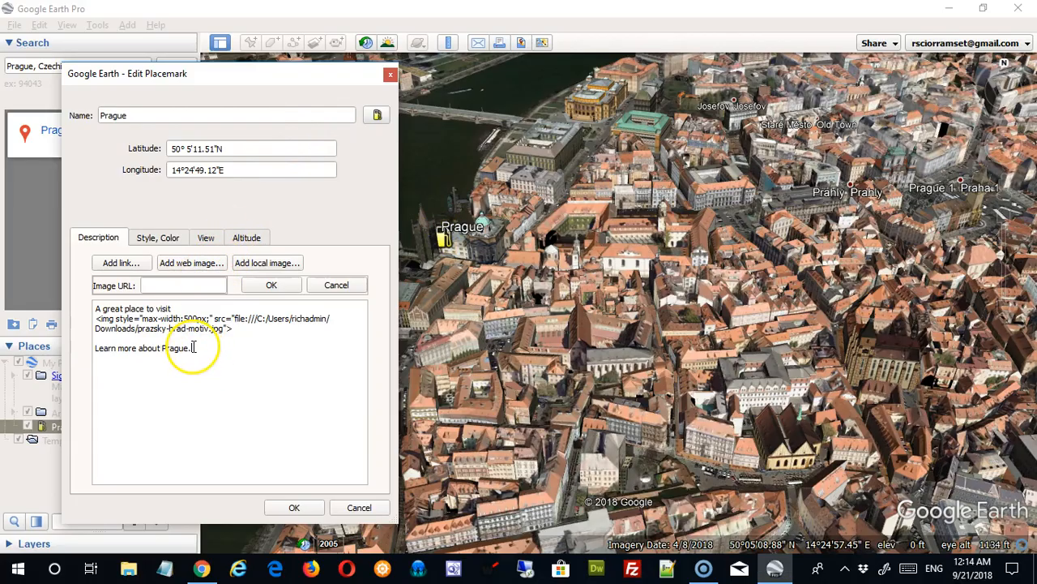
{"action": "left_click_drag", "start_coordinate": [193, 347], "coordinate": [85, 347]}
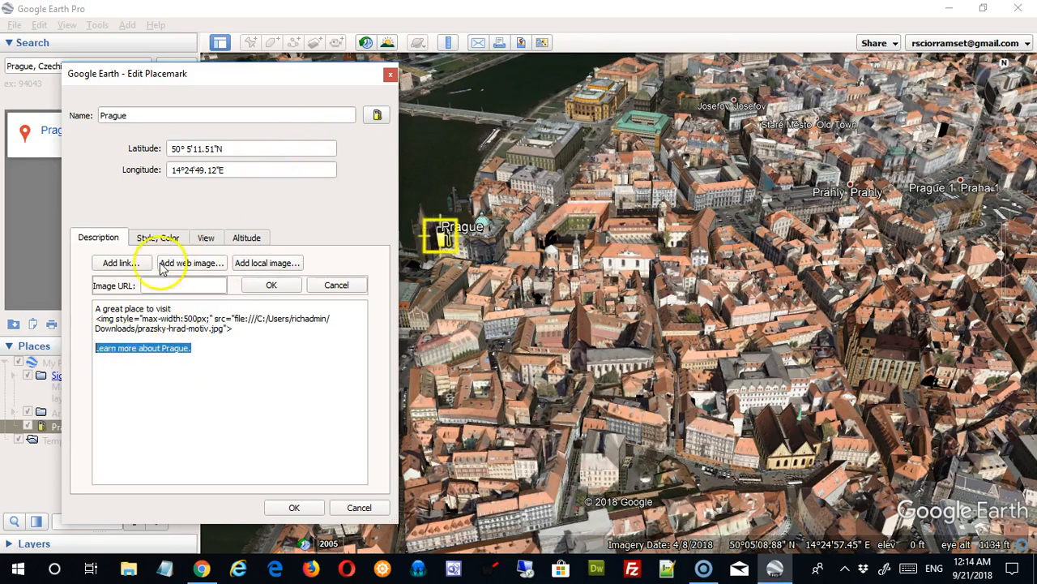
{"action": "left_click", "coordinate": [122, 264]}
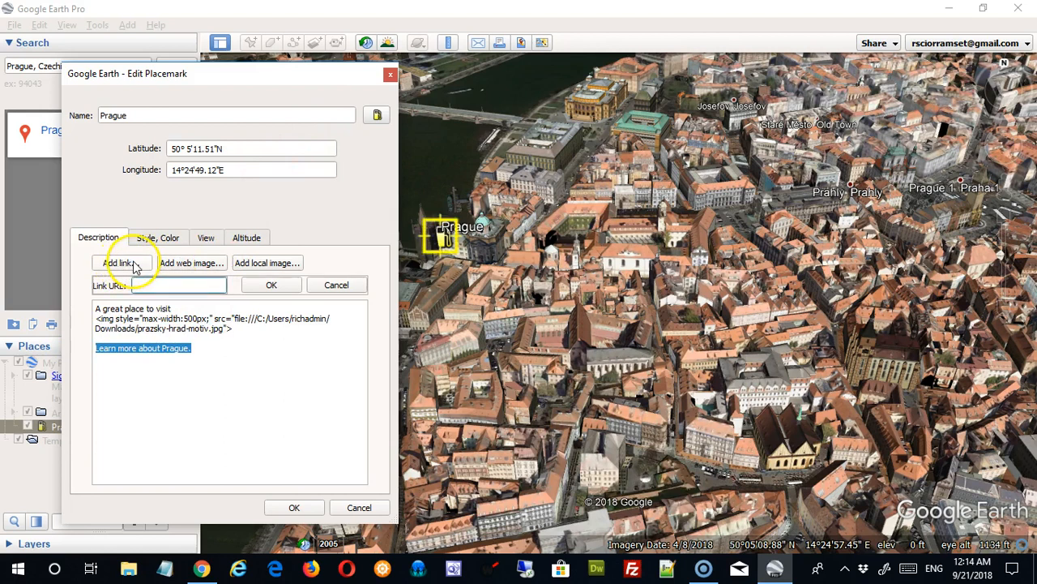
{"action": "left_click", "coordinate": [259, 291]}
{"action": "left_click", "coordinate": [294, 508]}
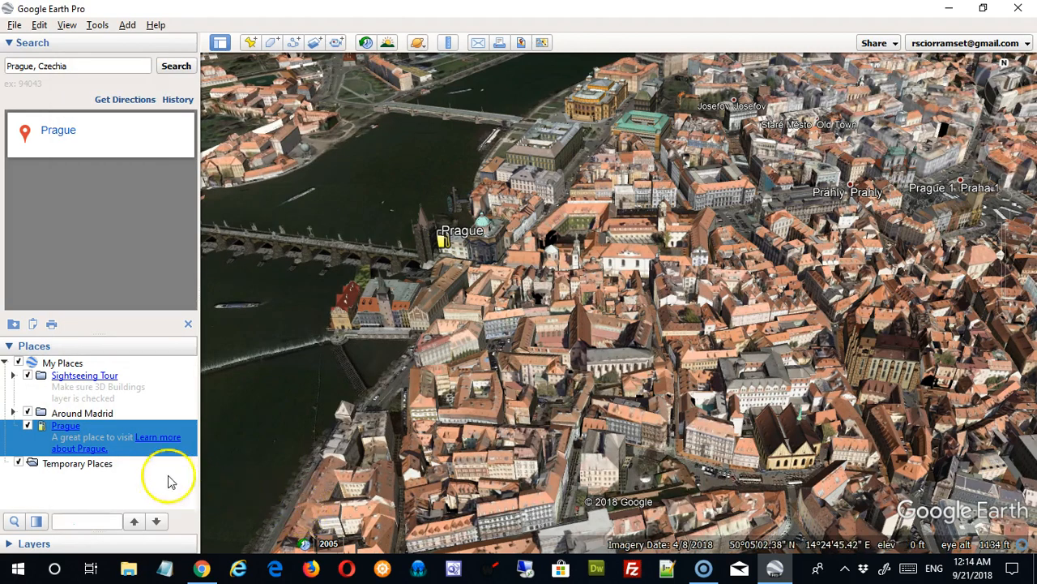
- Open the Prague placemark's balloon, check its Wikipedia link and return to the map view
{"action": "left_click", "coordinate": [64, 430]}
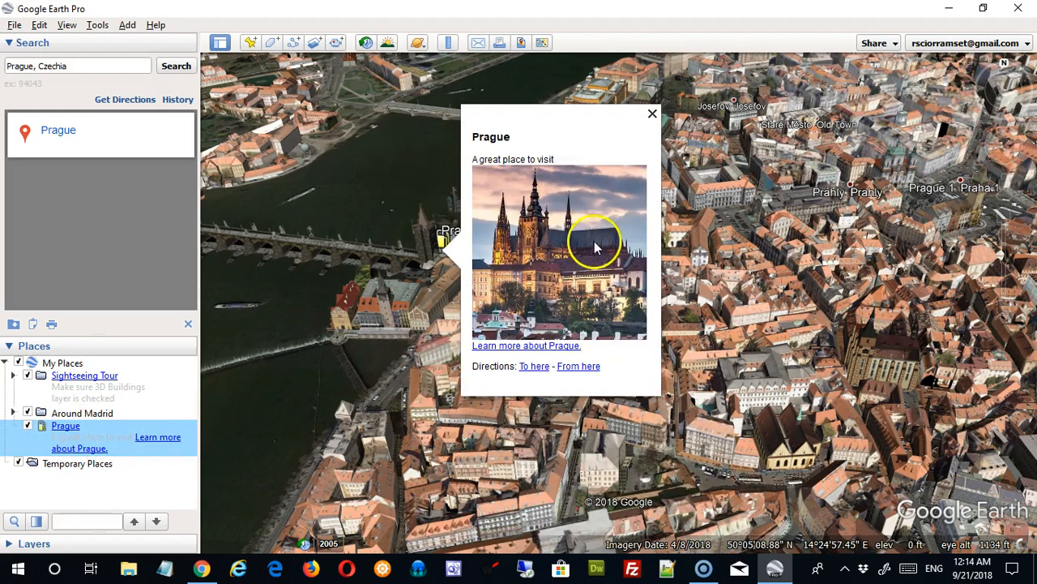
{"action": "left_click", "coordinate": [528, 347]}
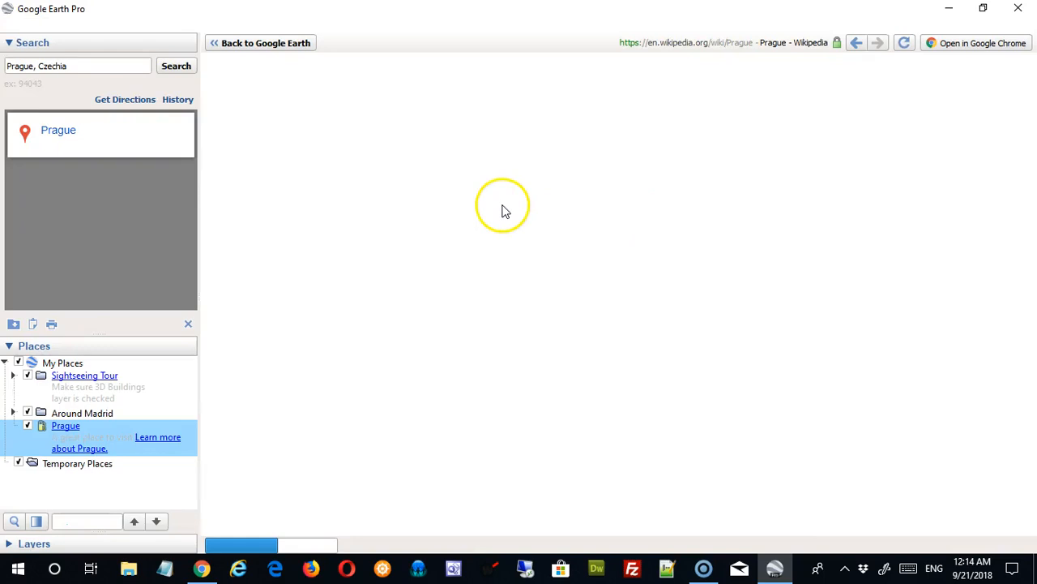
{"action": "left_click", "coordinate": [277, 48]}
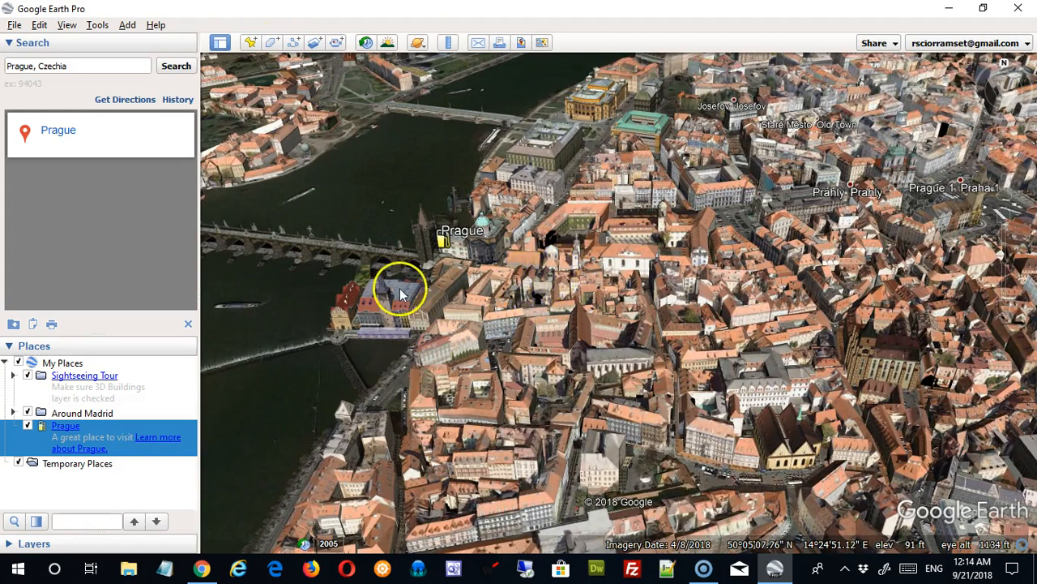
{"action": "scroll", "coordinate": [240, 328], "scroll_direction": "down", "scroll_amount": 2}
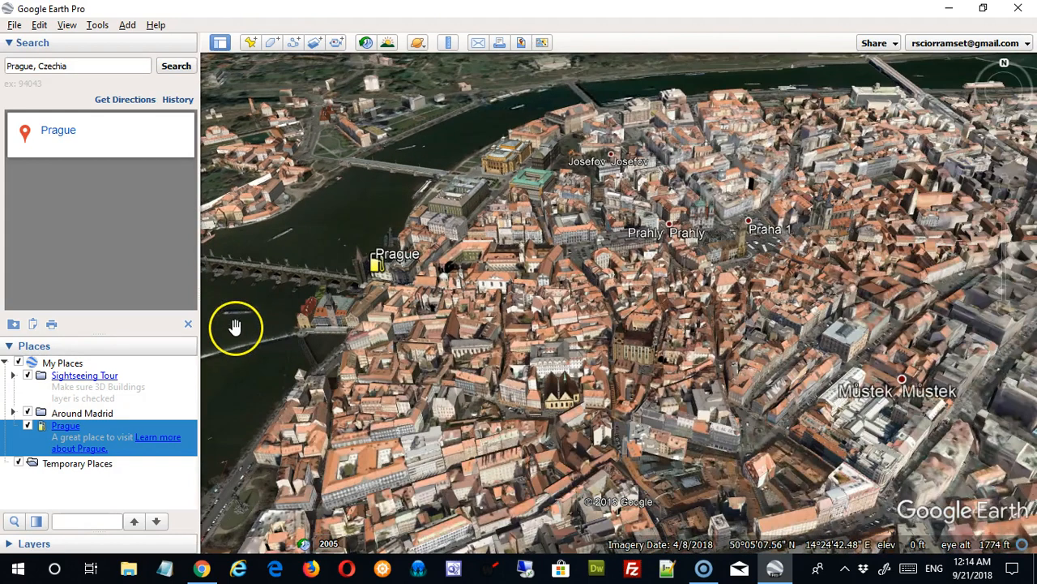
{"action": "scroll", "coordinate": [234, 326], "scroll_direction": "up", "scroll_amount": 2}
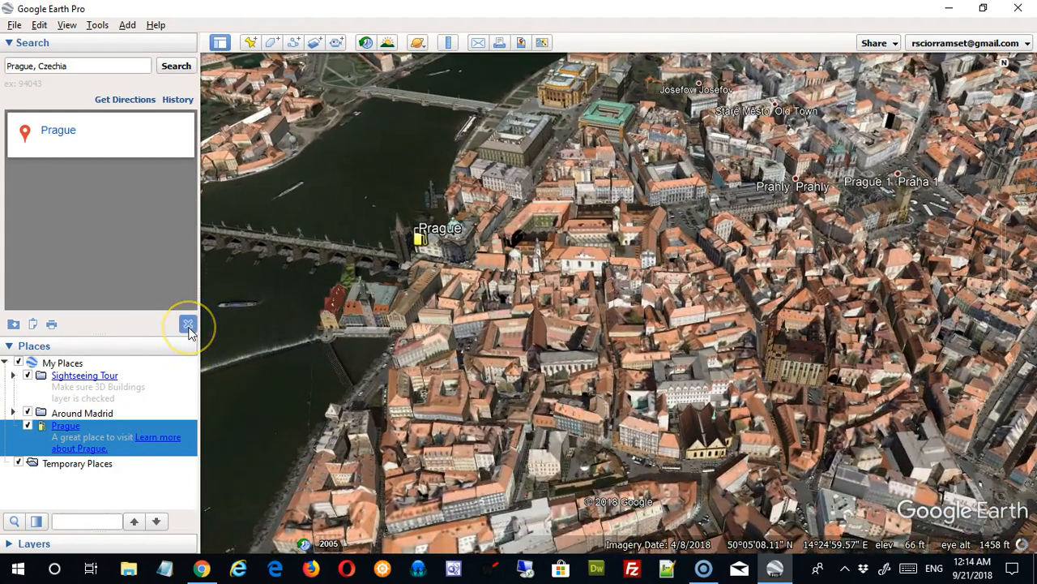
- Clear the search results and view the Spain, Madrid and El Escorial placemarks in the Around Madrid folder
{"action": "left_click", "coordinate": [188, 325]}
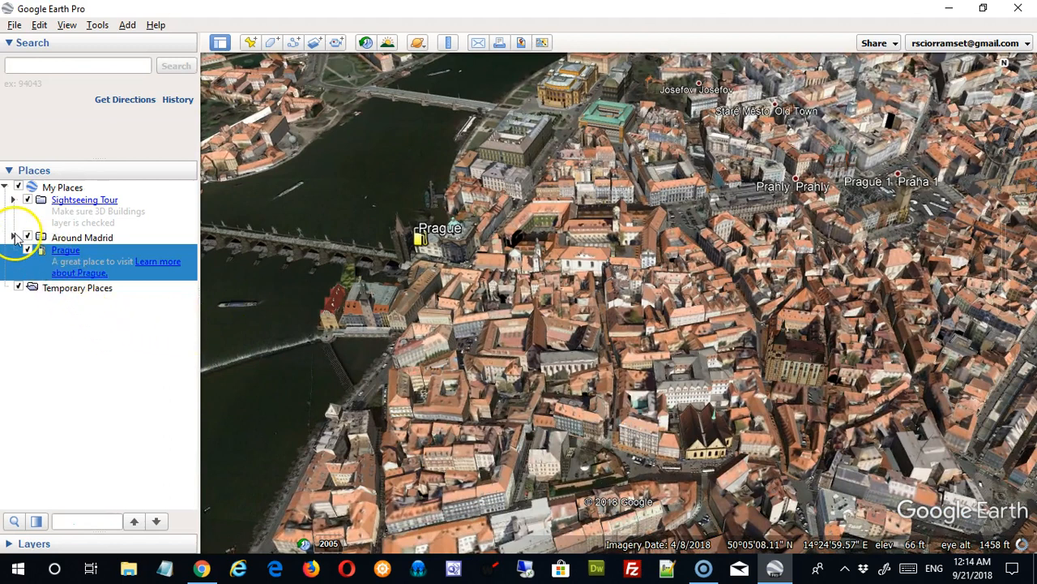
{"action": "left_click", "coordinate": [13, 238]}
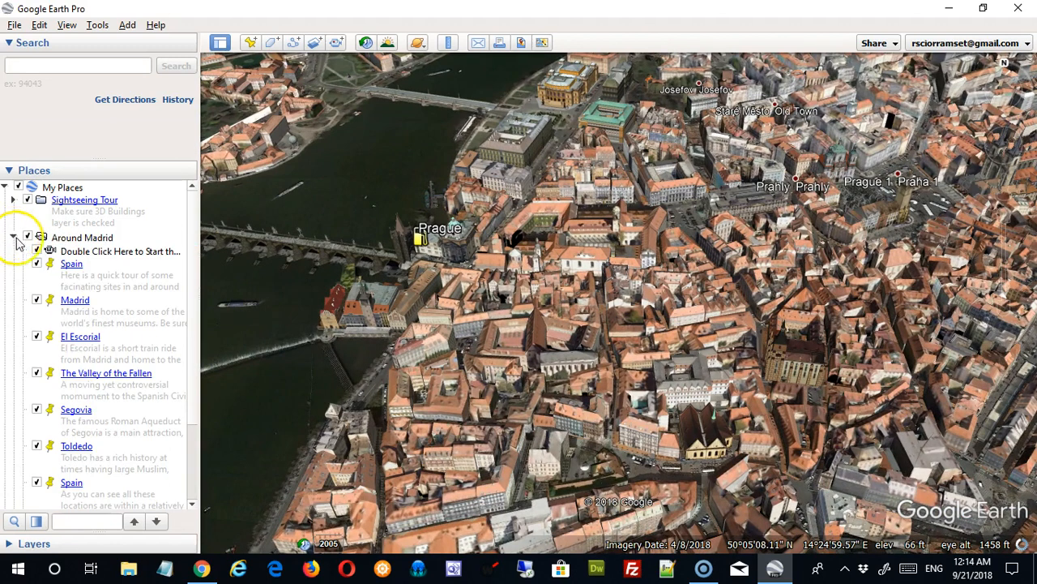
{"action": "left_click", "coordinate": [72, 266]}
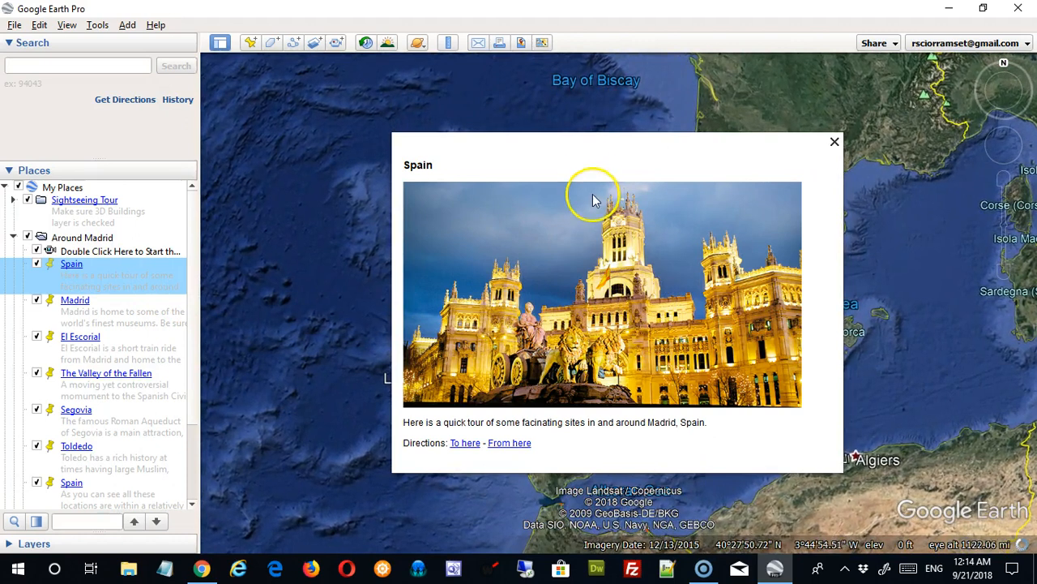
{"action": "left_click", "coordinate": [589, 161]}
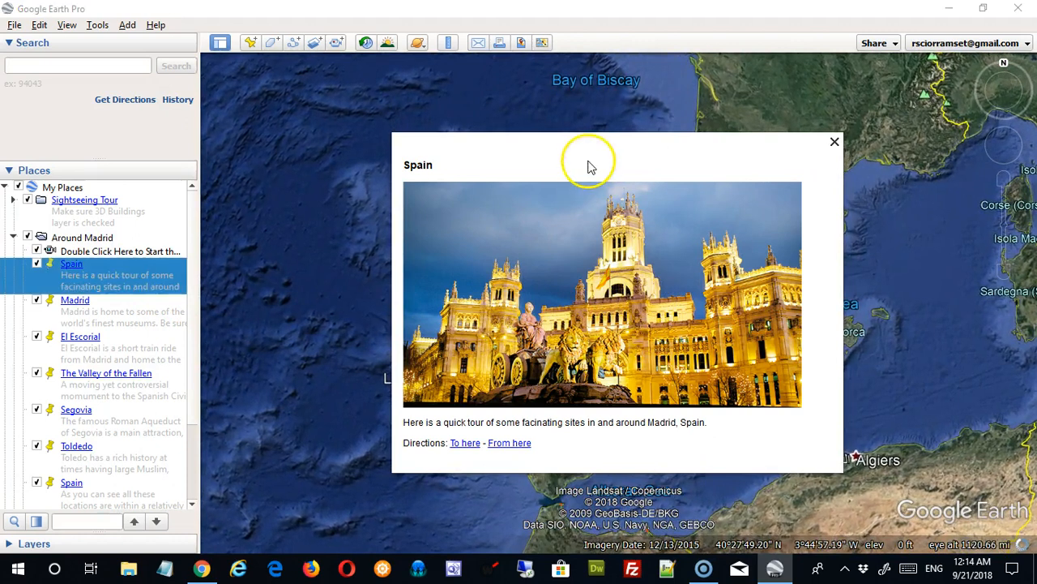
{"action": "left_click", "coordinate": [77, 301]}
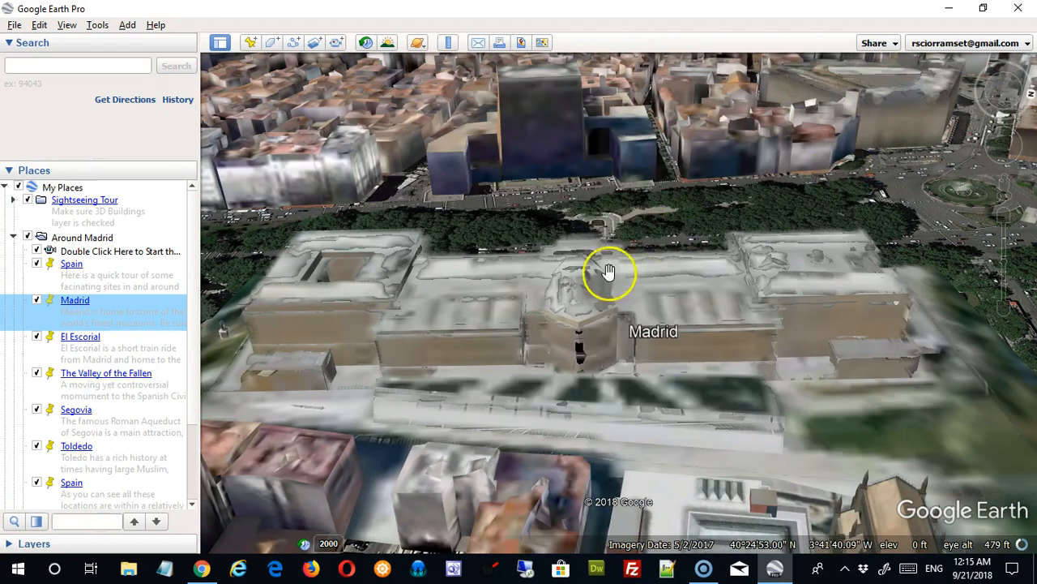
{"action": "double_click", "coordinate": [80, 341]}
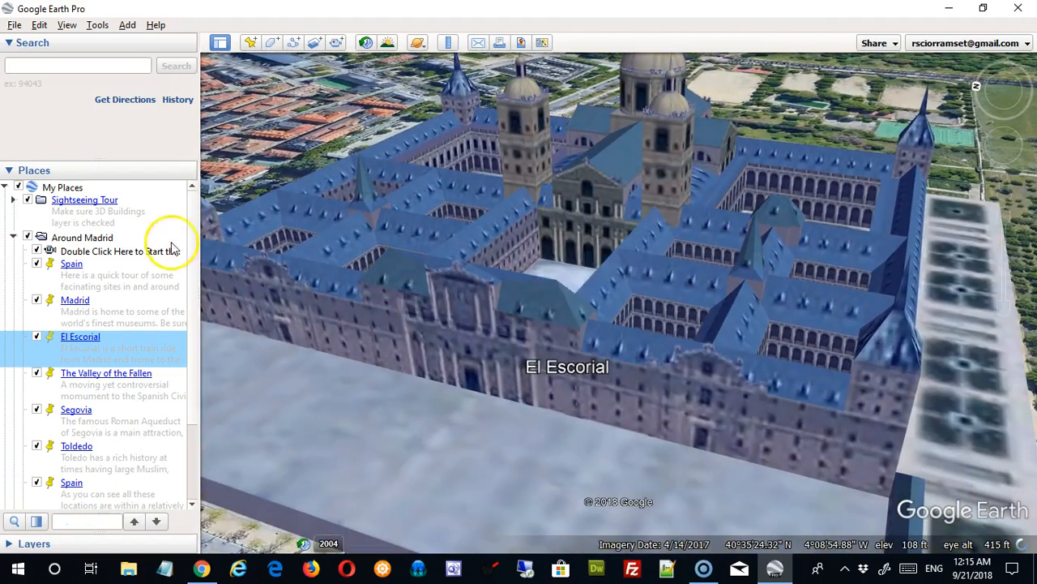
{"action": "left_click", "coordinate": [12, 236]}
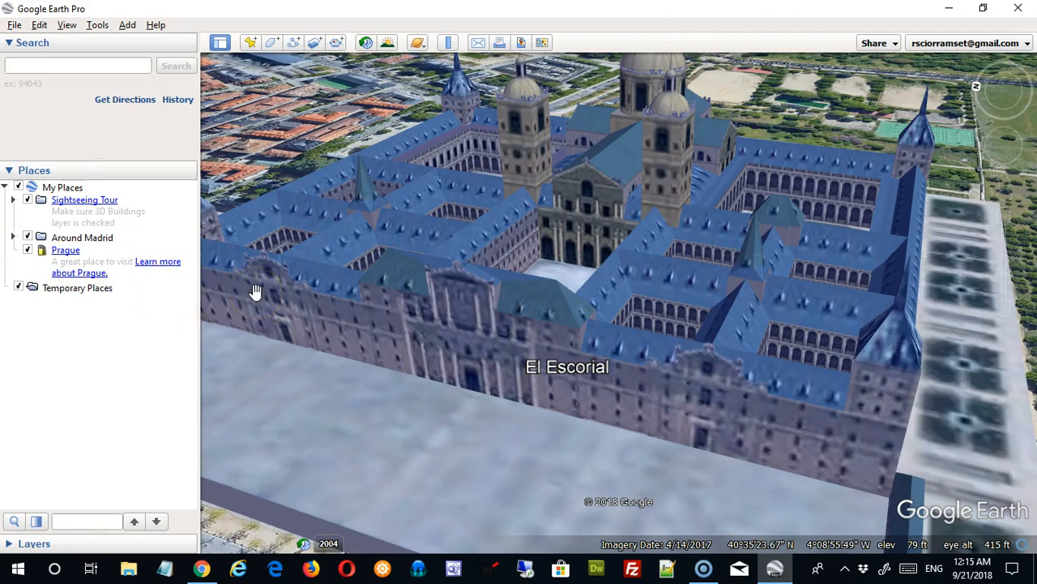
- Search for "prague" to fly from El Escorial back to the city
{"action": "scroll", "coordinate": [360, 310], "scroll_direction": "up", "scroll_amount": 3}
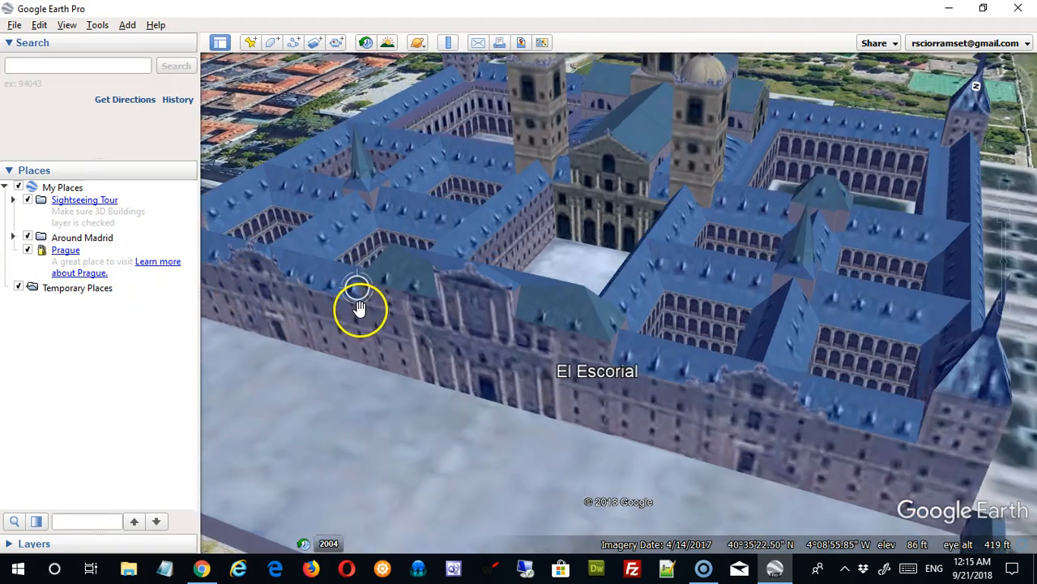
{"action": "scroll", "coordinate": [360, 310], "scroll_direction": "down", "scroll_amount": 6}
{"action": "scroll", "coordinate": [373, 312], "scroll_direction": "down", "scroll_amount": 5}
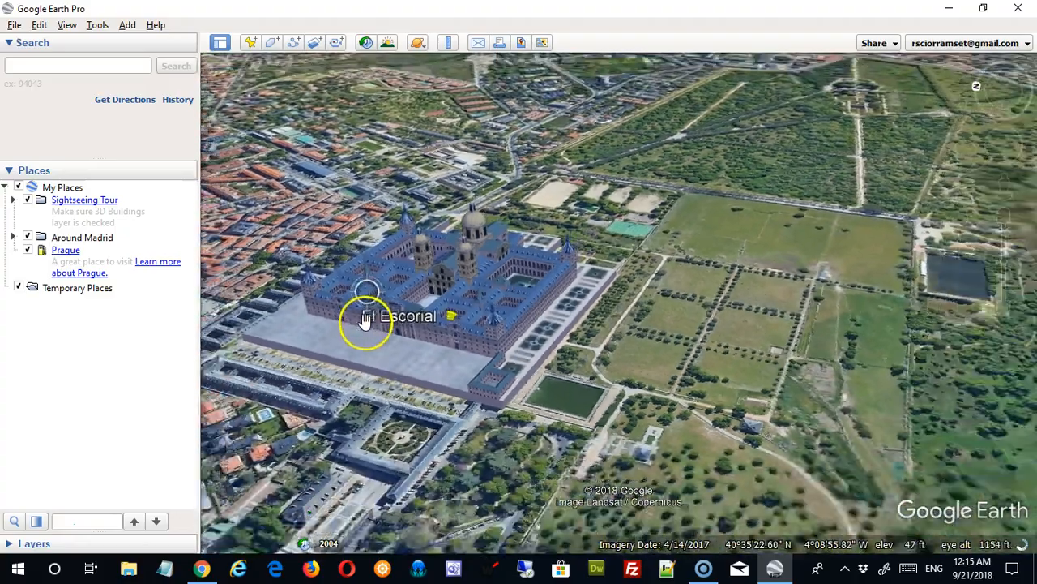
{"action": "scroll", "coordinate": [370, 335], "scroll_direction": "down", "scroll_amount": 6}
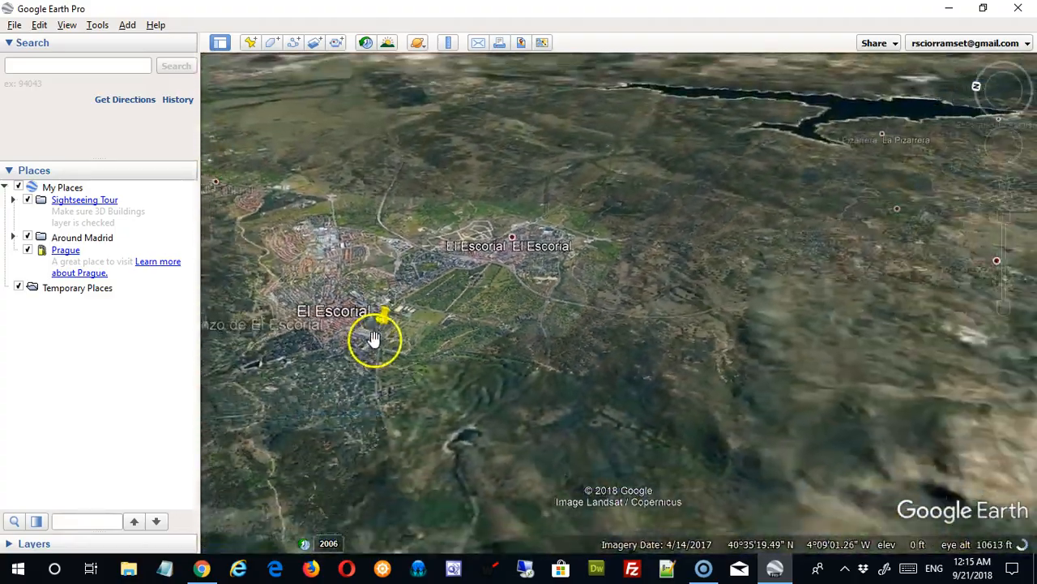
{"action": "scroll", "coordinate": [448, 314], "scroll_direction": "down", "scroll_amount": 3}
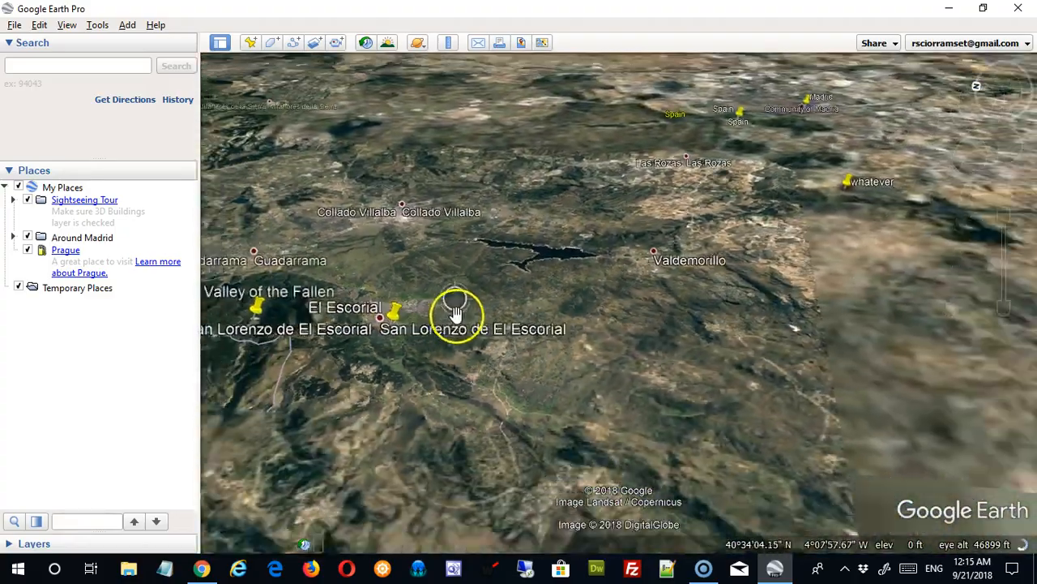
{"action": "left_click", "coordinate": [109, 61]}
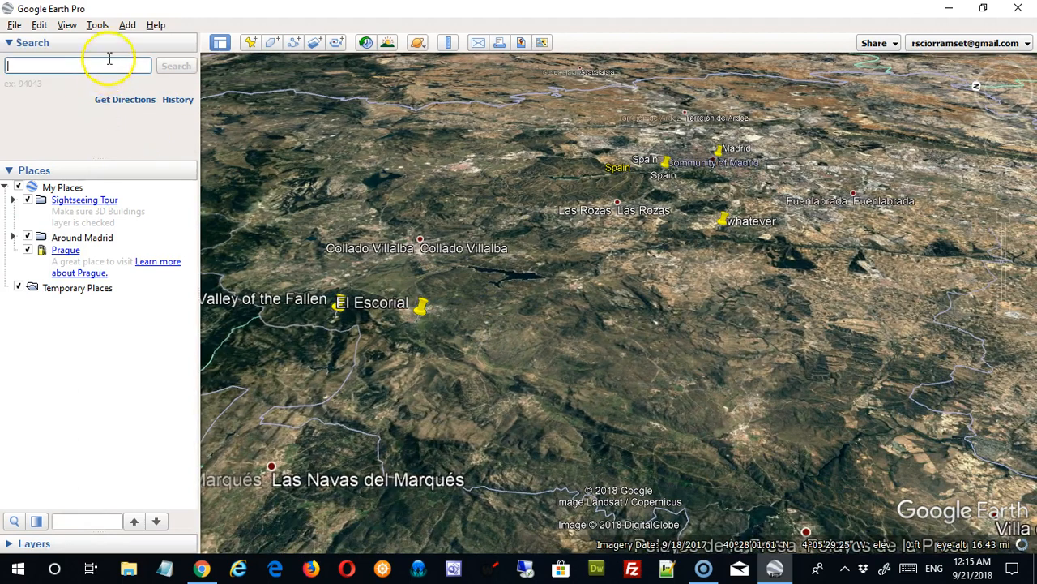
{"action": "type", "text": "pe"}
{"action": "key", "text": "BackSpace"}
{"action": "key", "text": "BackSpace"}
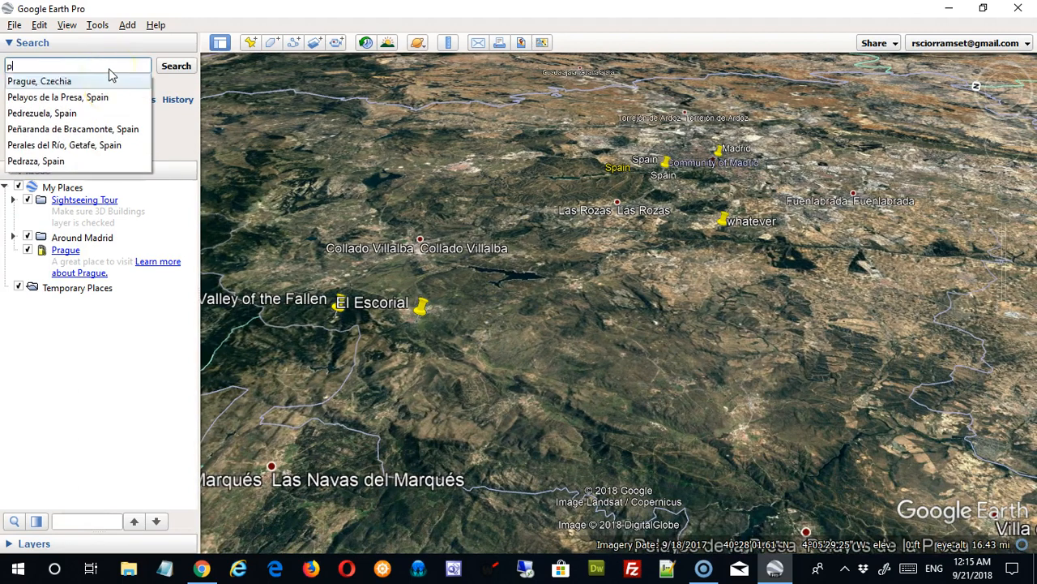
{"action": "type", "text": "pe"}
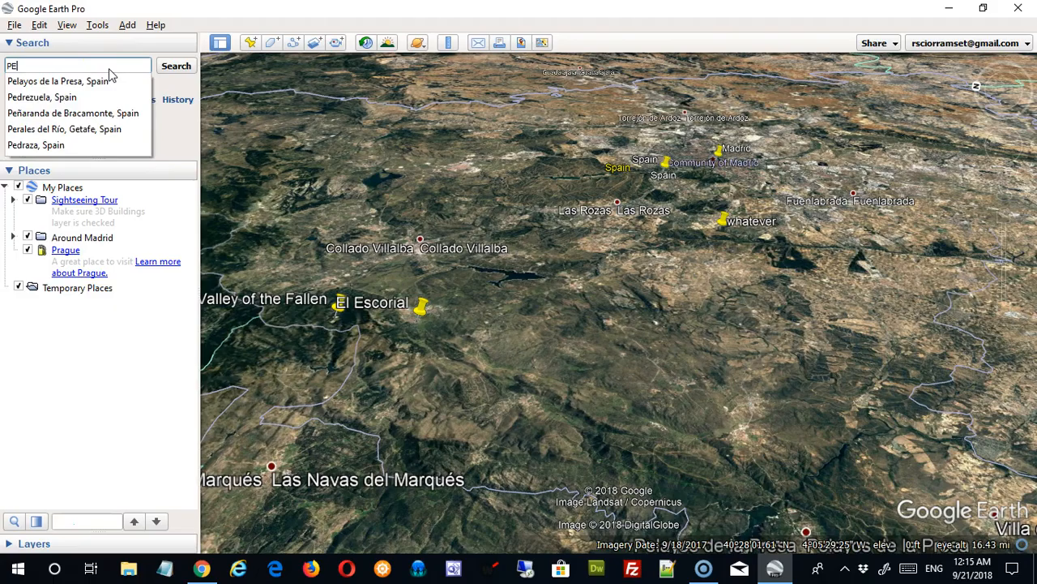
{"action": "key", "text": "BackSpace"}
{"action": "key", "text": "BackSpace"}
{"action": "type", "text": "prague"}
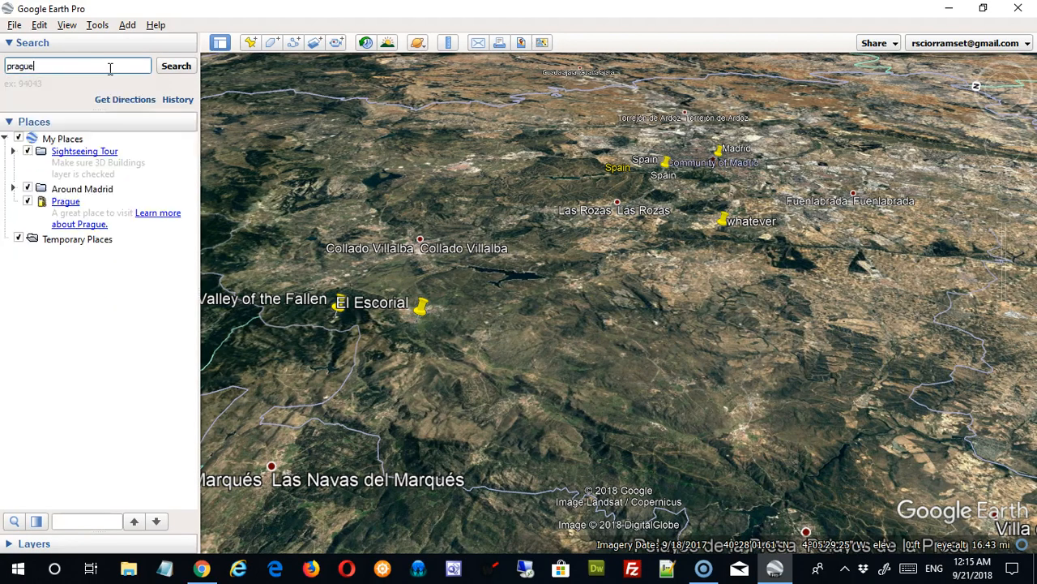
{"action": "key", "text": "Return"}
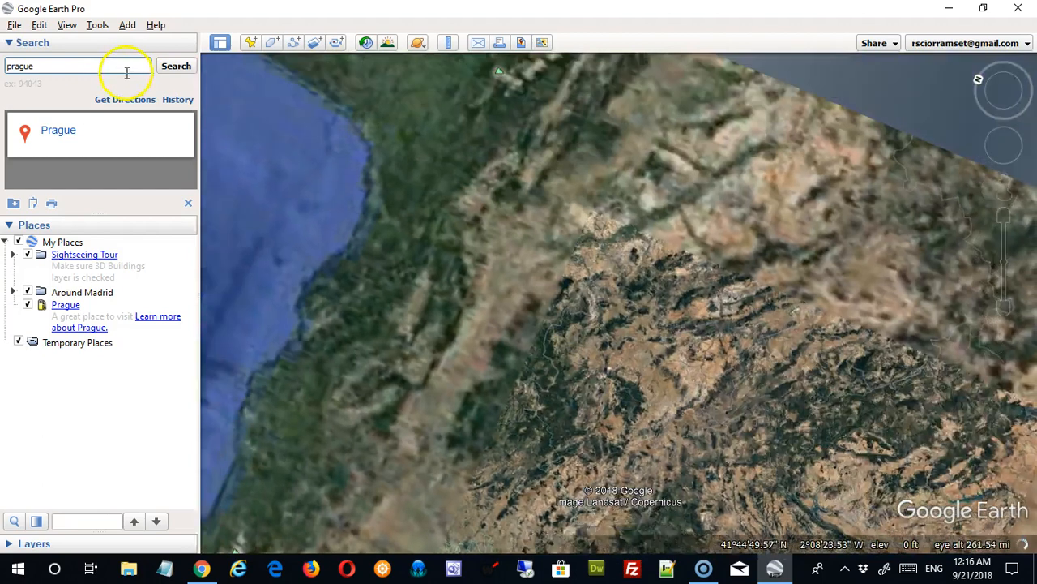
{"action": "left_click_drag", "start_coordinate": [40, 209], "coordinate": [43, 227]}
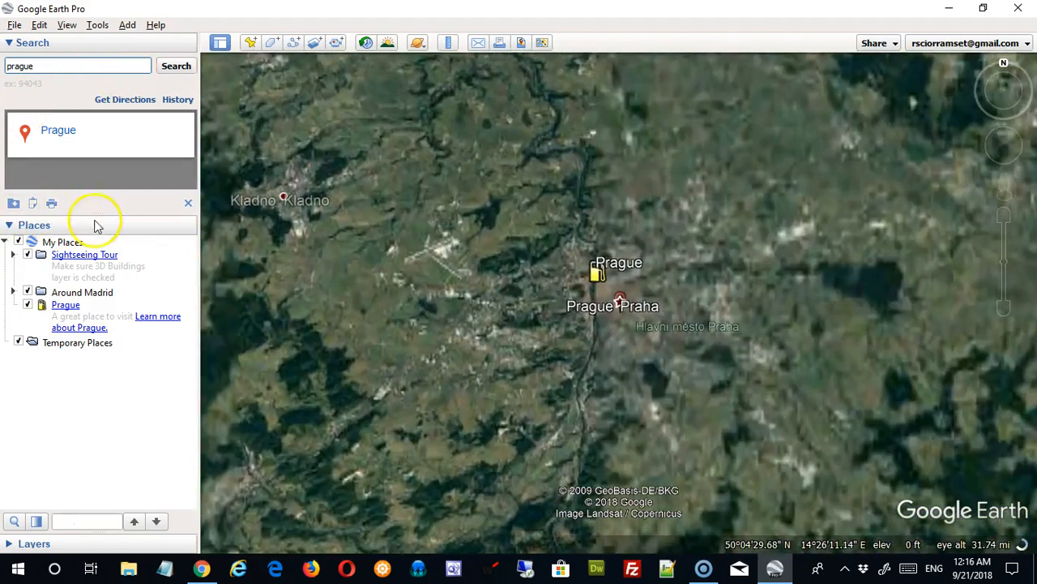
- Examine the Prague placemark beside the river up close and review its description balloon before closing it
{"action": "scroll", "coordinate": [555, 306], "scroll_direction": "up", "scroll_amount": 6}
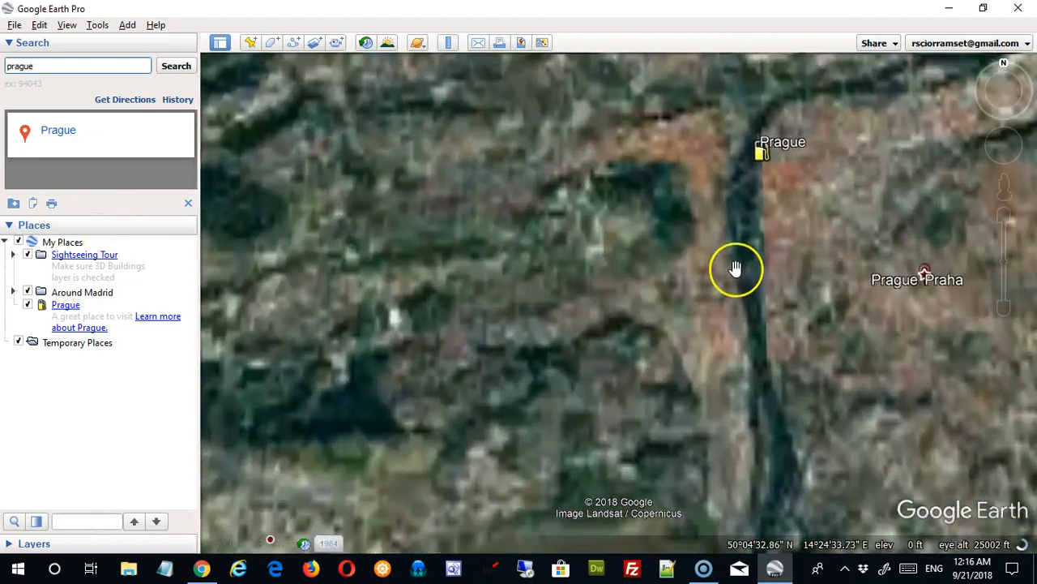
{"action": "left_click_drag", "start_coordinate": [736, 269], "coordinate": [559, 306]}
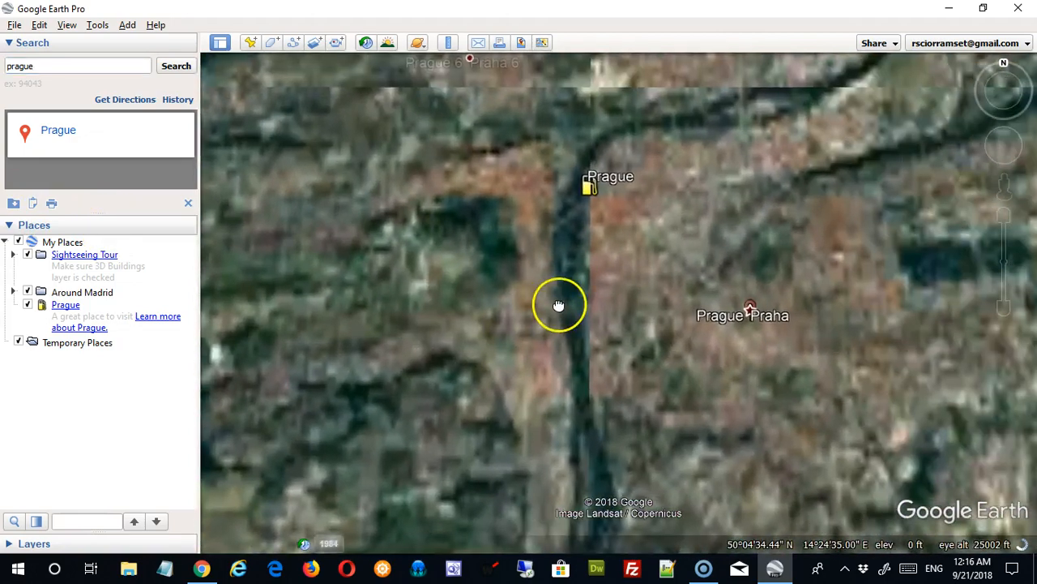
{"action": "scroll", "coordinate": [572, 310], "scroll_direction": "up", "scroll_amount": 1}
{"action": "left_click_drag", "start_coordinate": [591, 268], "coordinate": [544, 425]}
{"action": "scroll", "coordinate": [546, 413], "scroll_direction": "up", "scroll_amount": 4}
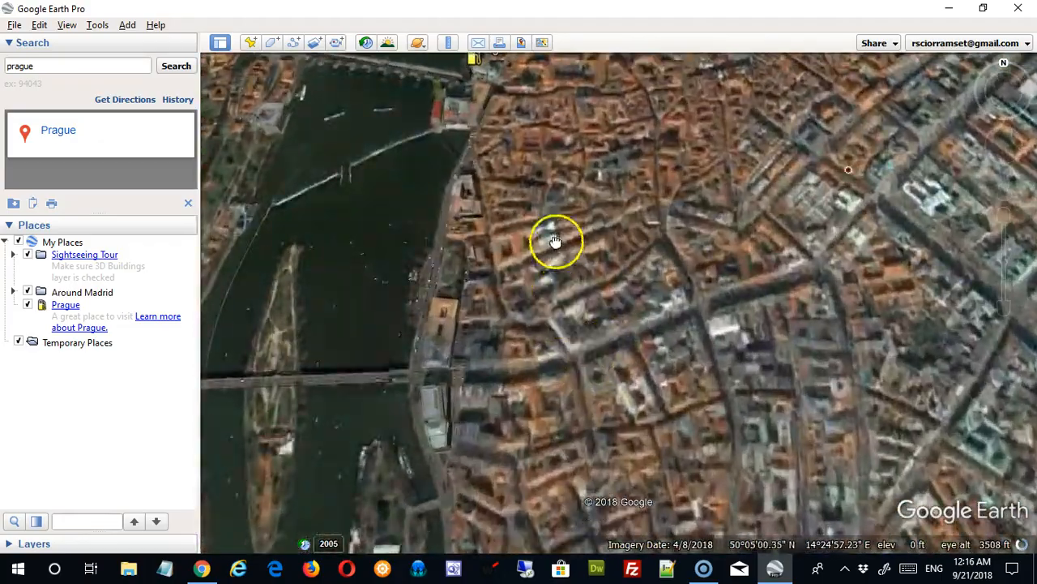
{"action": "left_click_drag", "start_coordinate": [555, 242], "coordinate": [611, 479]}
{"action": "scroll", "coordinate": [625, 424], "scroll_direction": "up", "scroll_amount": 2}
{"action": "scroll", "coordinate": [589, 306], "scroll_direction": "up", "scroll_amount": 1}
{"action": "left_click_drag", "start_coordinate": [599, 214], "coordinate": [622, 302]}
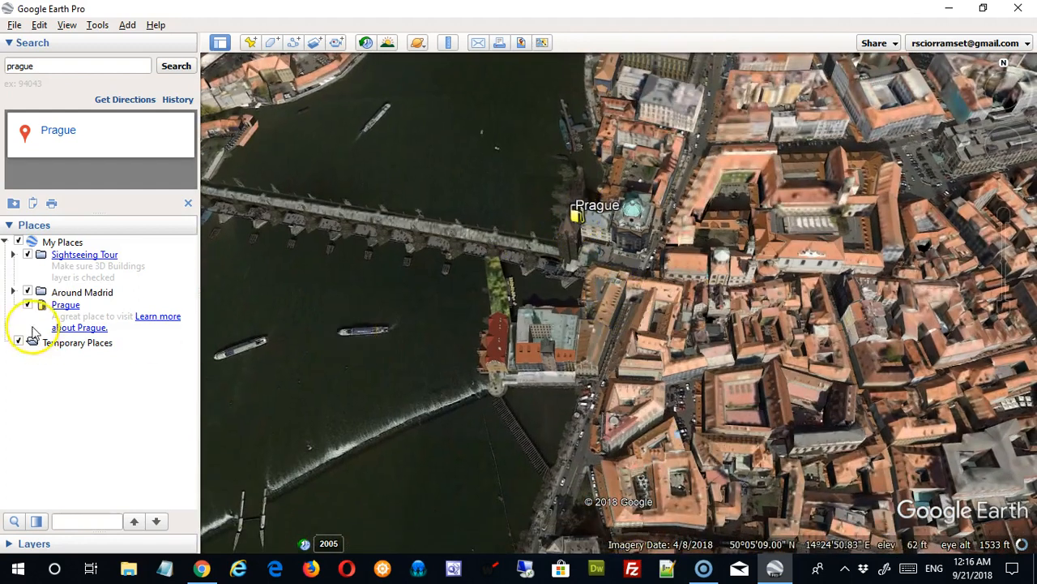
{"action": "double_click", "coordinate": [60, 306]}
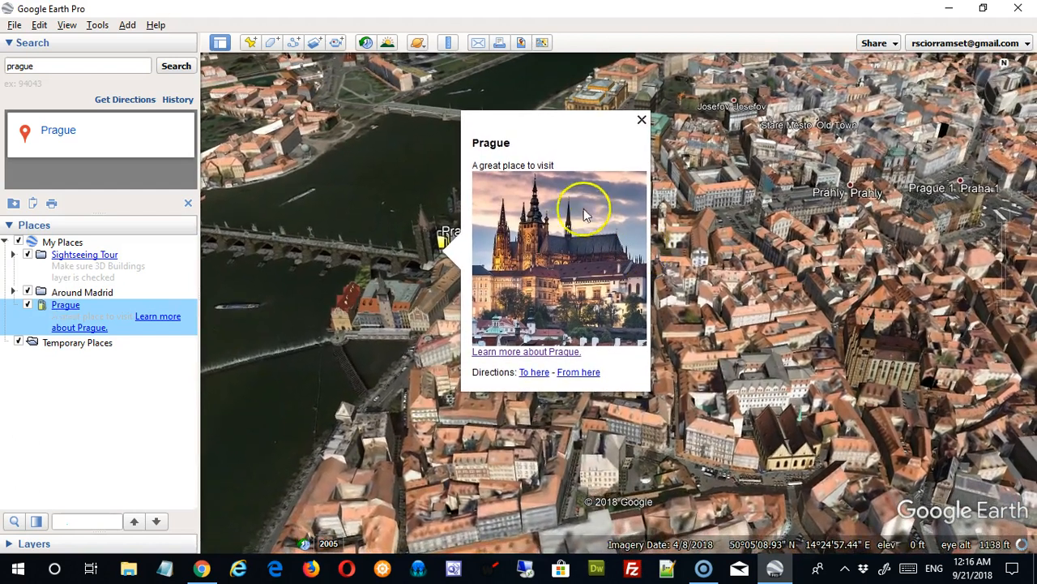
{"action": "left_click", "coordinate": [640, 120]}
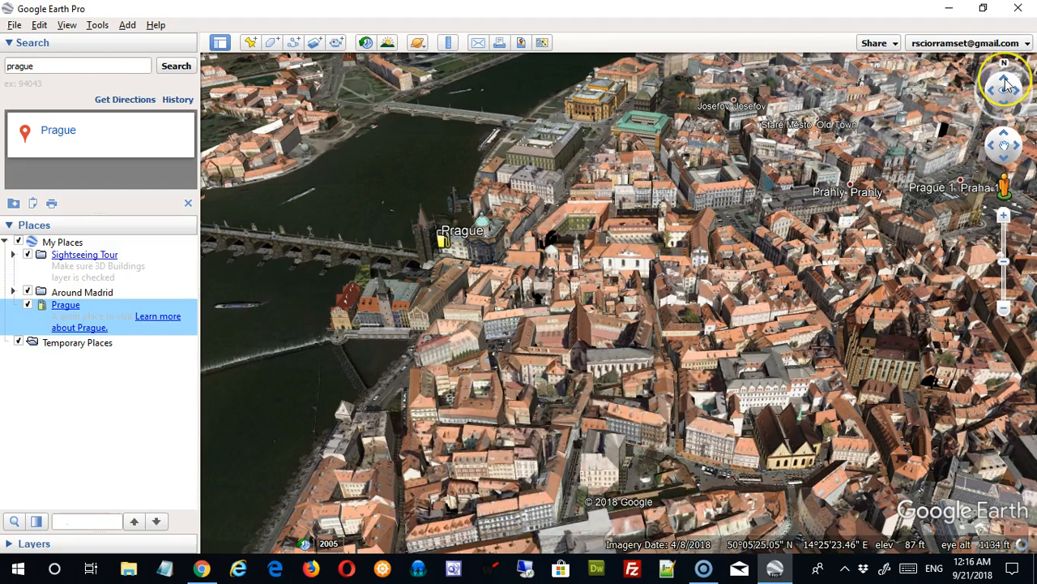
- Tilt the 3D view toward the horizon and reframe it around the Prague placemark and the bridge
{"action": "left_click", "coordinate": [1006, 83]}
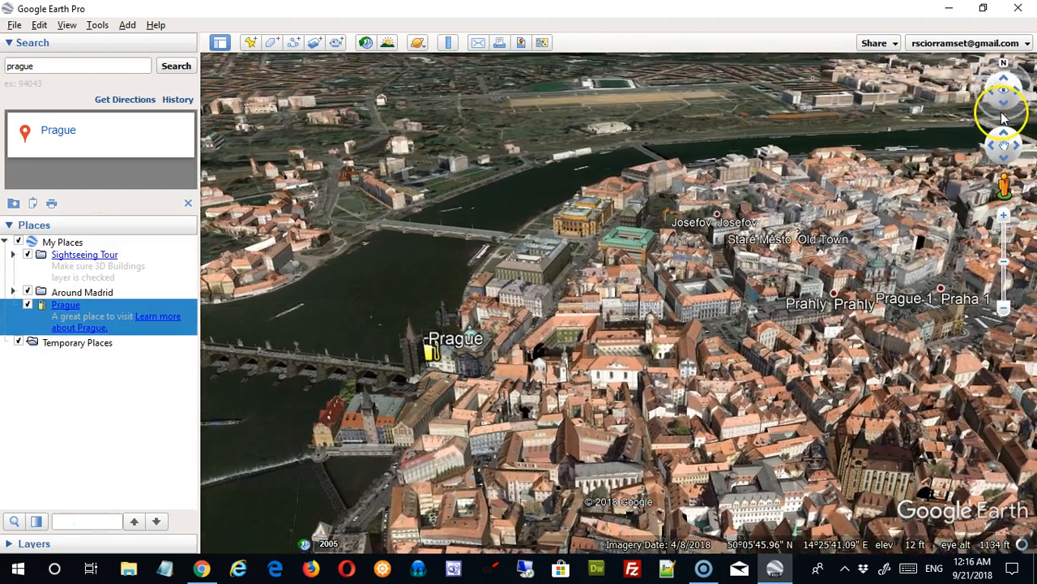
{"action": "left_click_drag", "start_coordinate": [656, 324], "coordinate": [689, 240]}
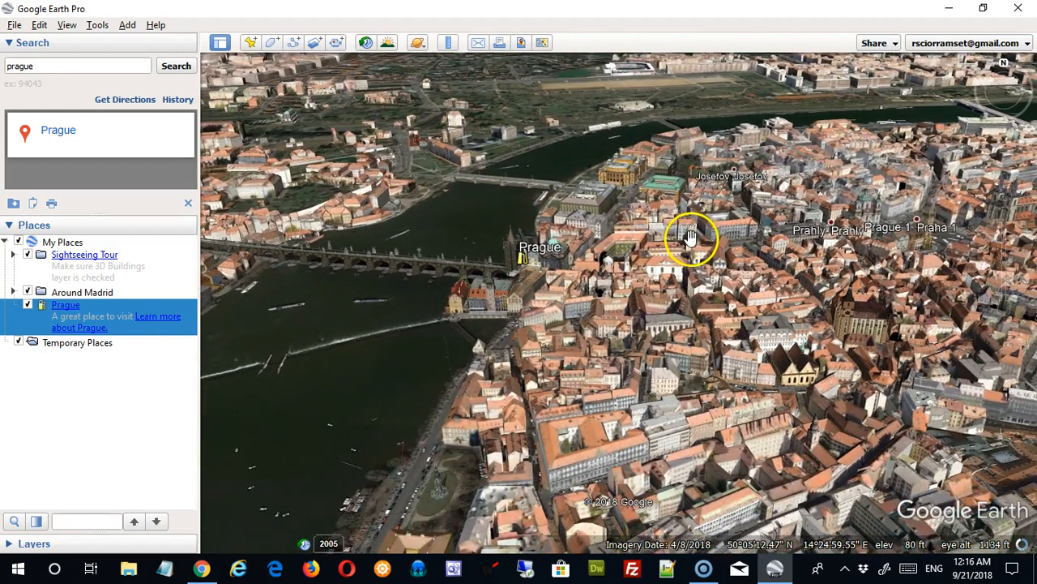
{"action": "left_click", "coordinate": [598, 315]}
{"action": "left_click_drag", "start_coordinate": [597, 315], "coordinate": [506, 305]}
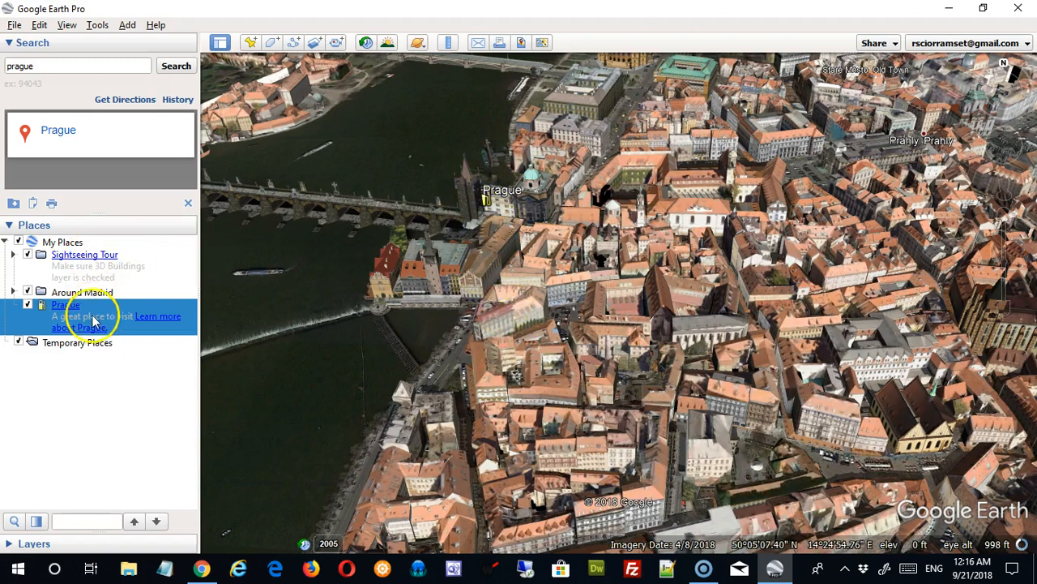
- Store the current tilted 3D view as the snapshot view of the Prague placemark
{"action": "right_click", "coordinate": [65, 310]}
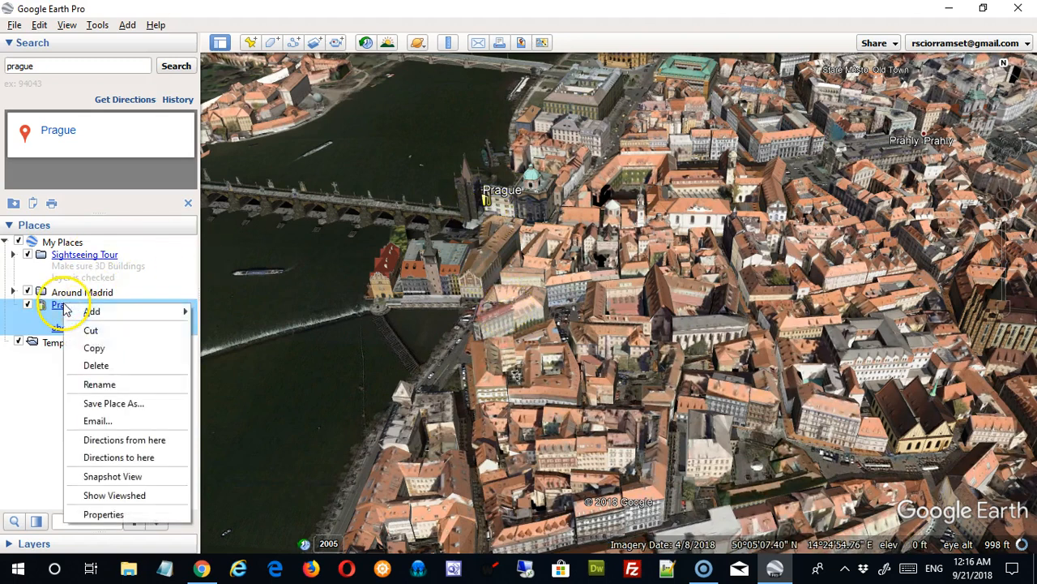
{"action": "left_click", "coordinate": [111, 479]}
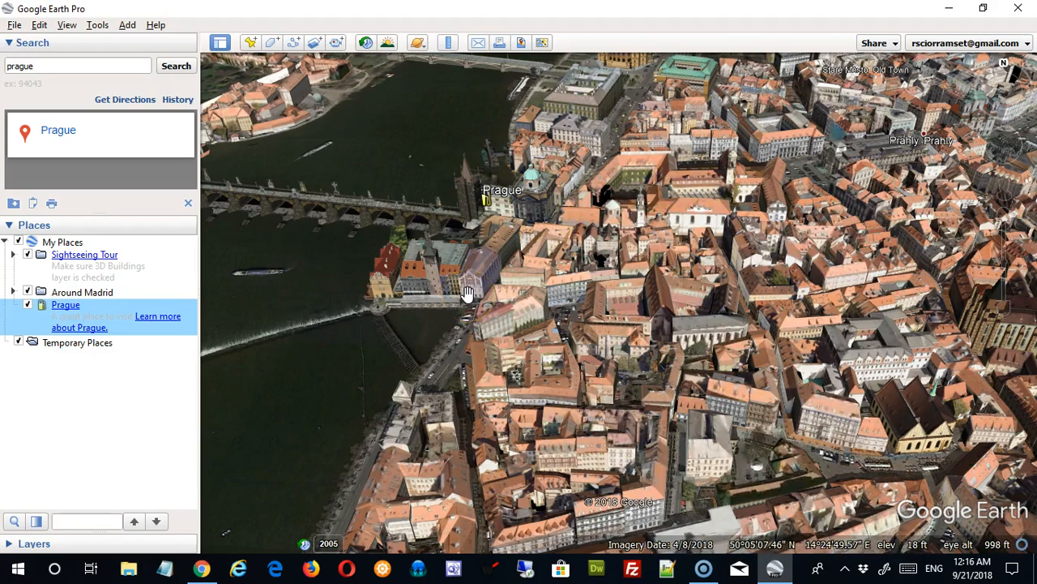
- Try to add a path named River Near Prague without placing any points on the map
{"action": "scroll", "coordinate": [468, 291], "scroll_direction": "down", "scroll_amount": 6}
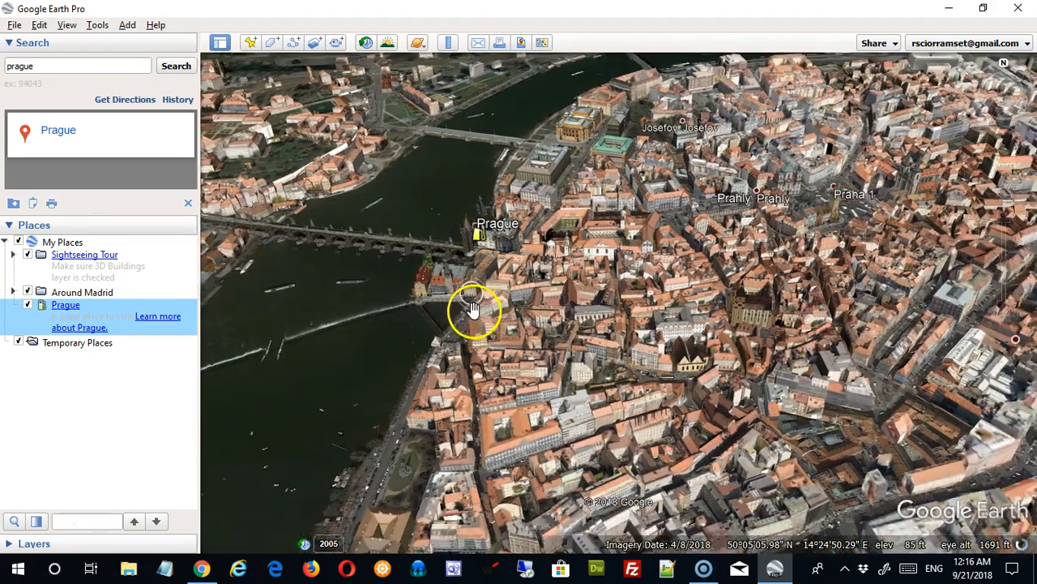
{"action": "scroll", "coordinate": [474, 312], "scroll_direction": "down", "scroll_amount": 6}
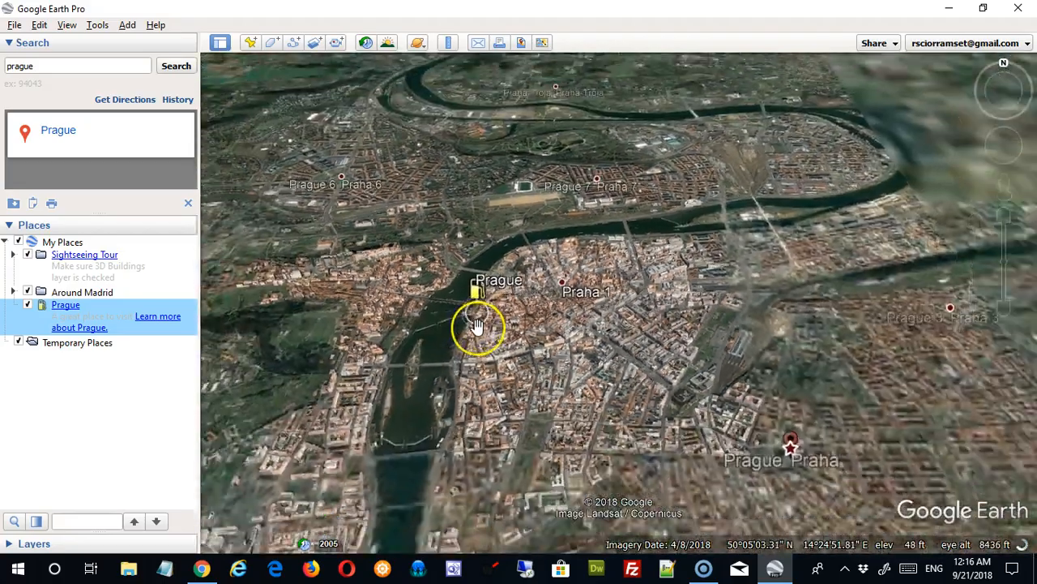
{"action": "scroll", "coordinate": [476, 324], "scroll_direction": "down", "scroll_amount": 8}
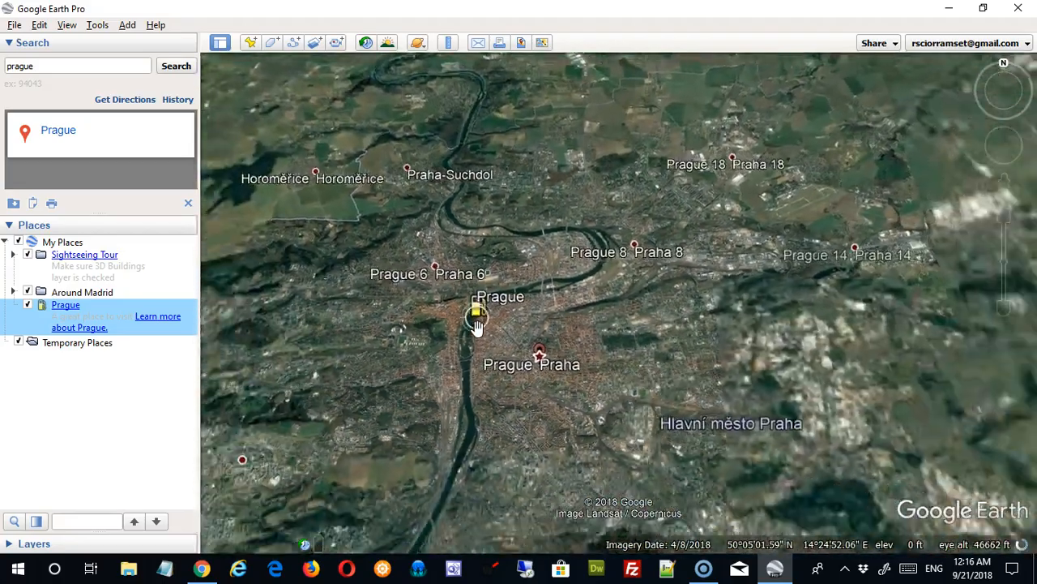
{"action": "scroll", "coordinate": [477, 326], "scroll_direction": "up", "scroll_amount": 3}
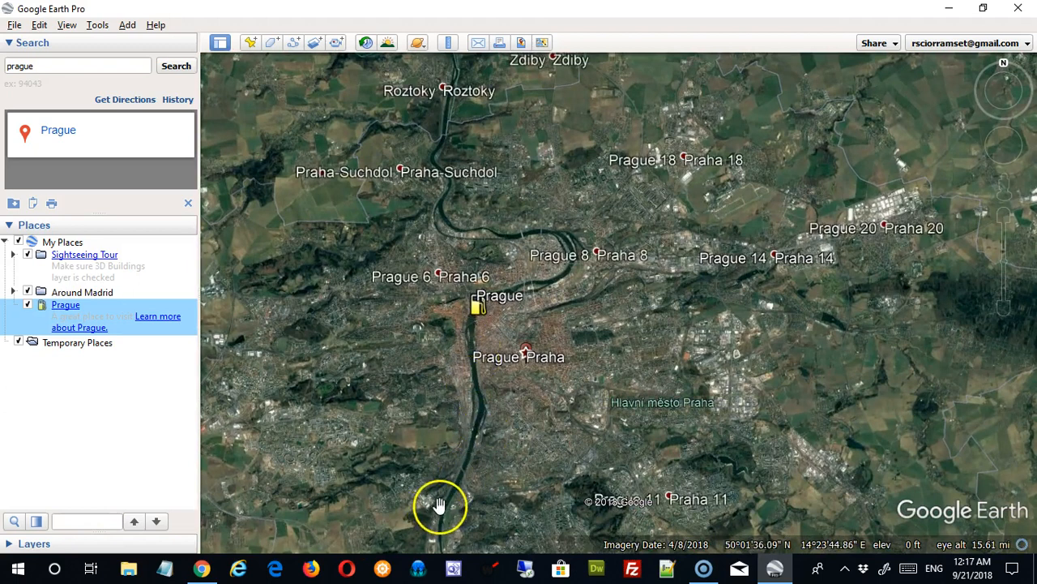
{"action": "scroll", "coordinate": [463, 430], "scroll_direction": "down", "scroll_amount": 2}
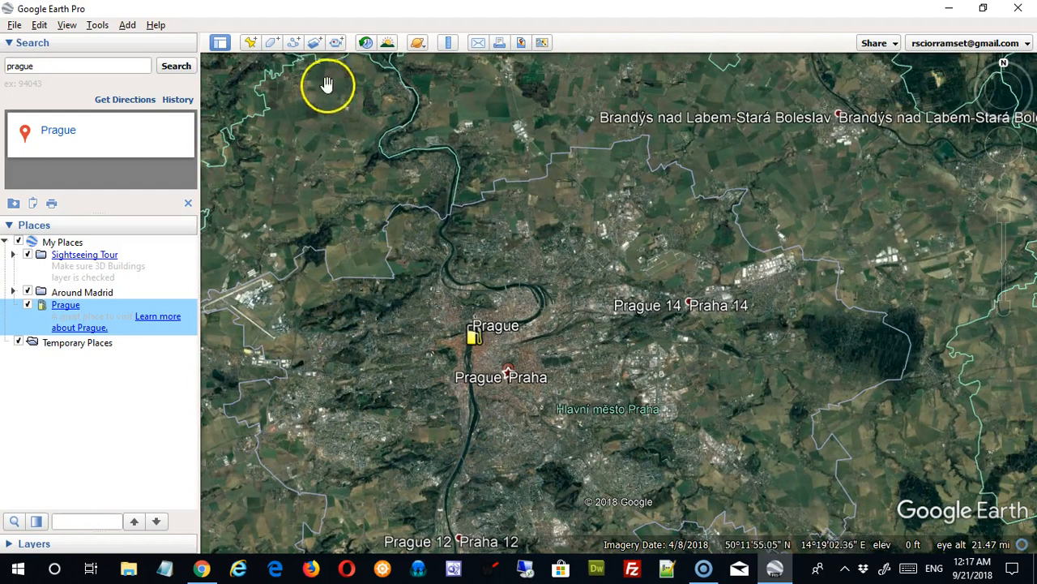
{"action": "left_click", "coordinate": [295, 42]}
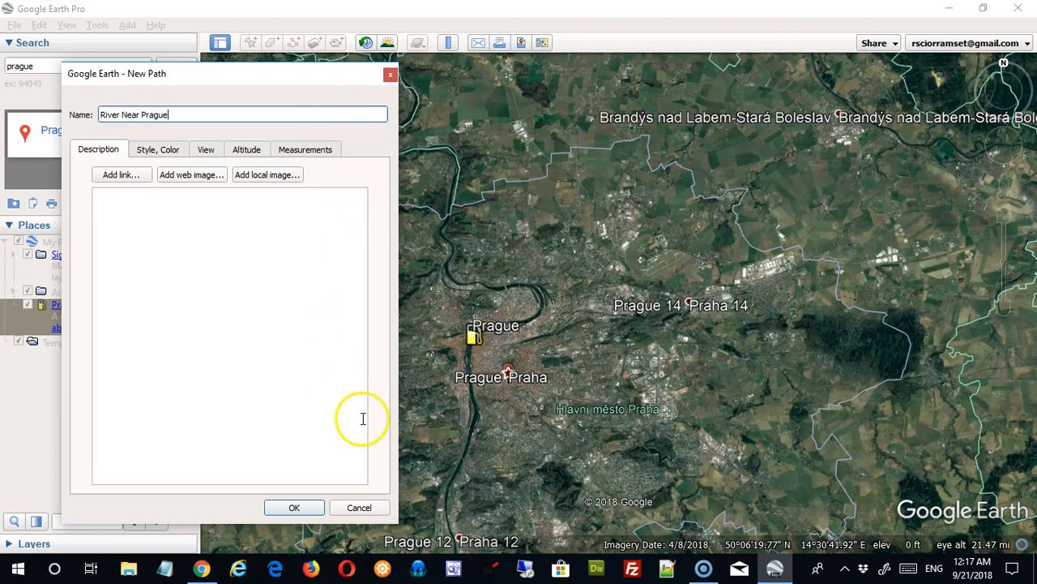
{"action": "left_click", "coordinate": [305, 507]}
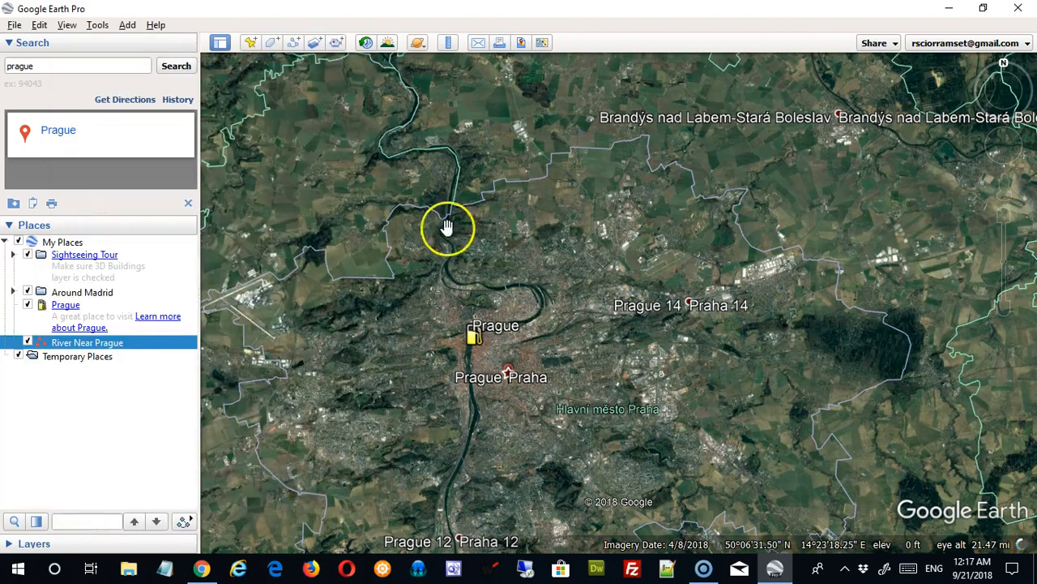
- Start a new path and trace the river's bends from north of the city boundary down to just below the Prague placemark
{"action": "left_click", "coordinate": [295, 43]}
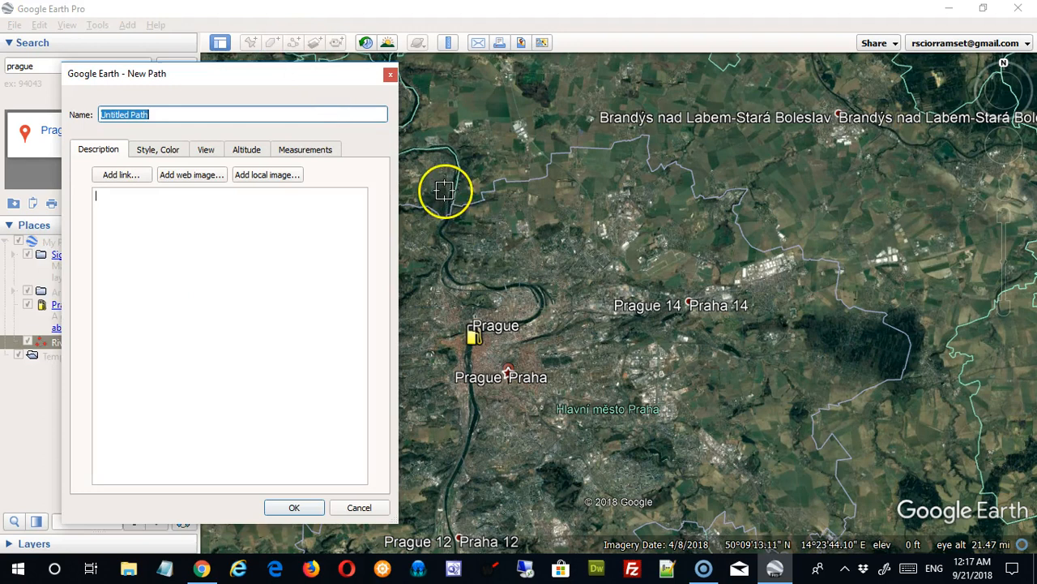
{"action": "left_click", "coordinate": [458, 161]}
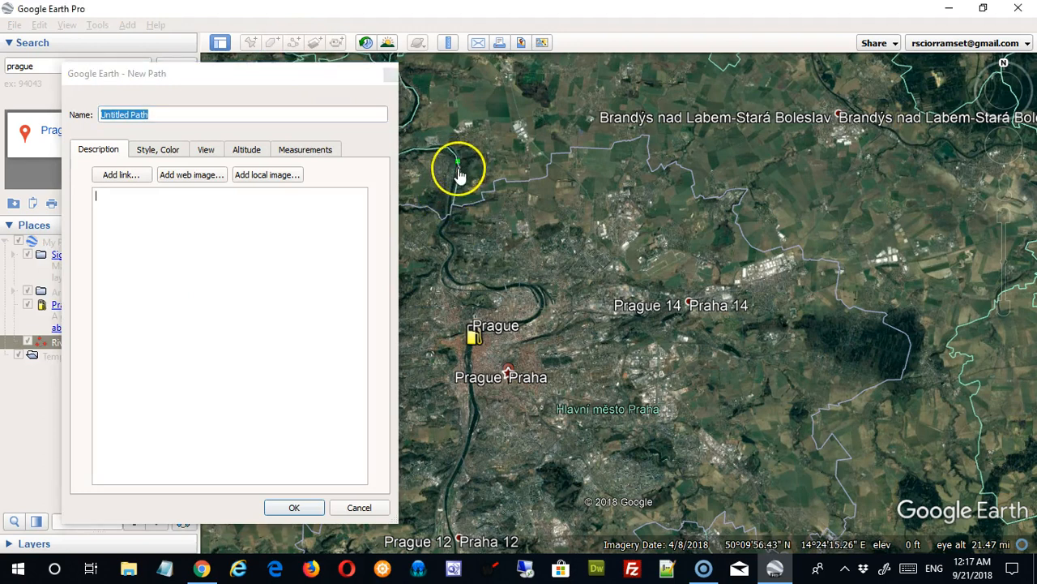
{"action": "left_click", "coordinate": [449, 215]}
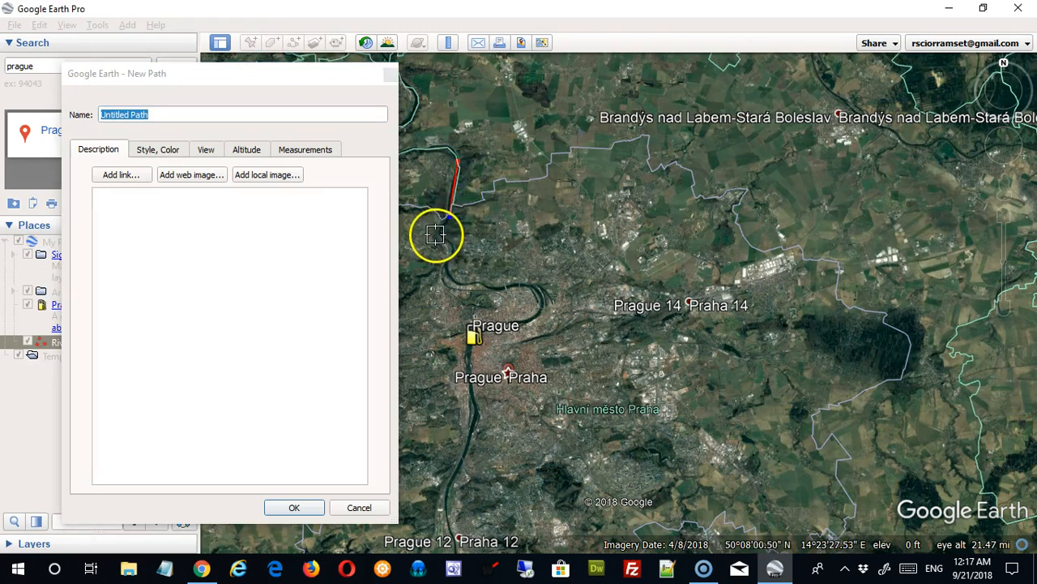
{"action": "left_click", "coordinate": [450, 248]}
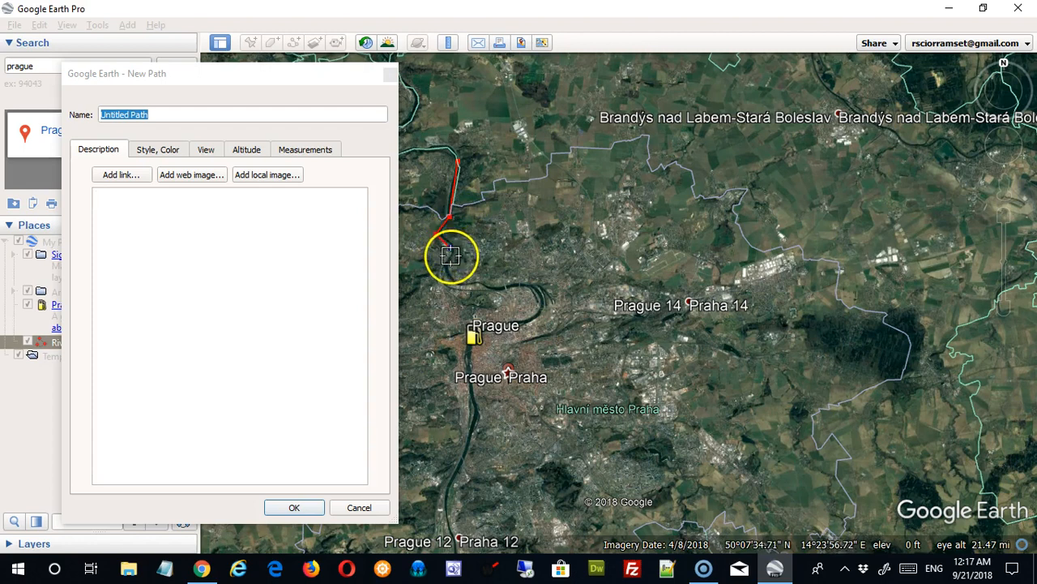
{"action": "left_click", "coordinate": [448, 268]}
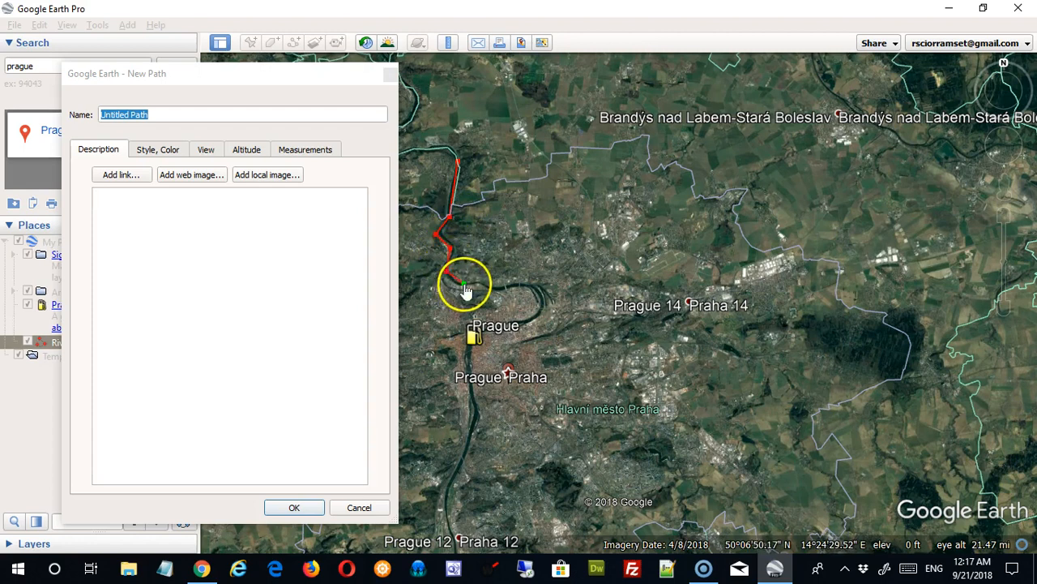
{"action": "left_click", "coordinate": [509, 290]}
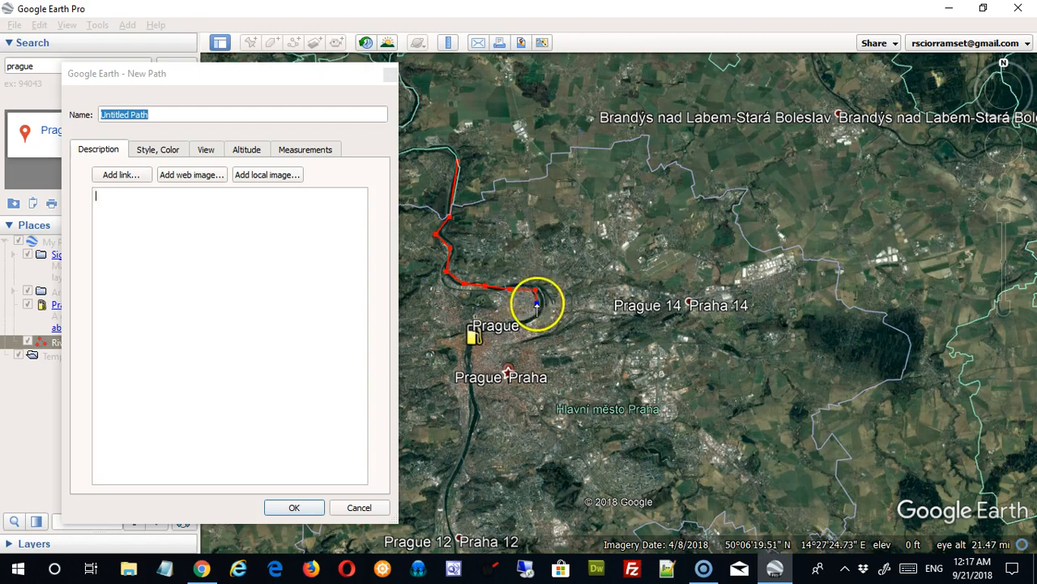
{"action": "left_click", "coordinate": [512, 320]}
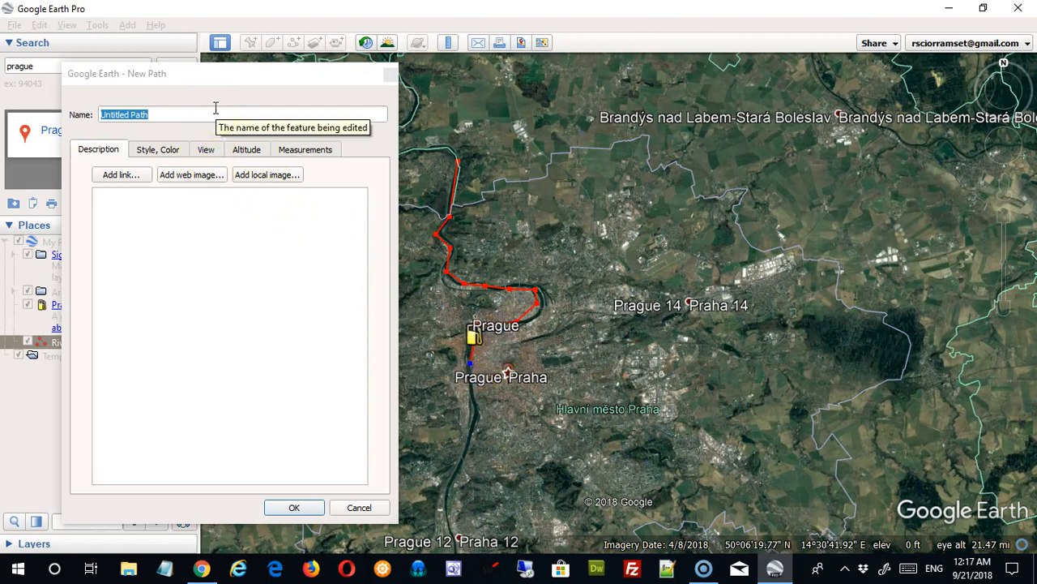
- Name the path River near Prague2 and style it as a pink (#ff007f) line with a width of 5.0
{"action": "left_click", "coordinate": [129, 116]}
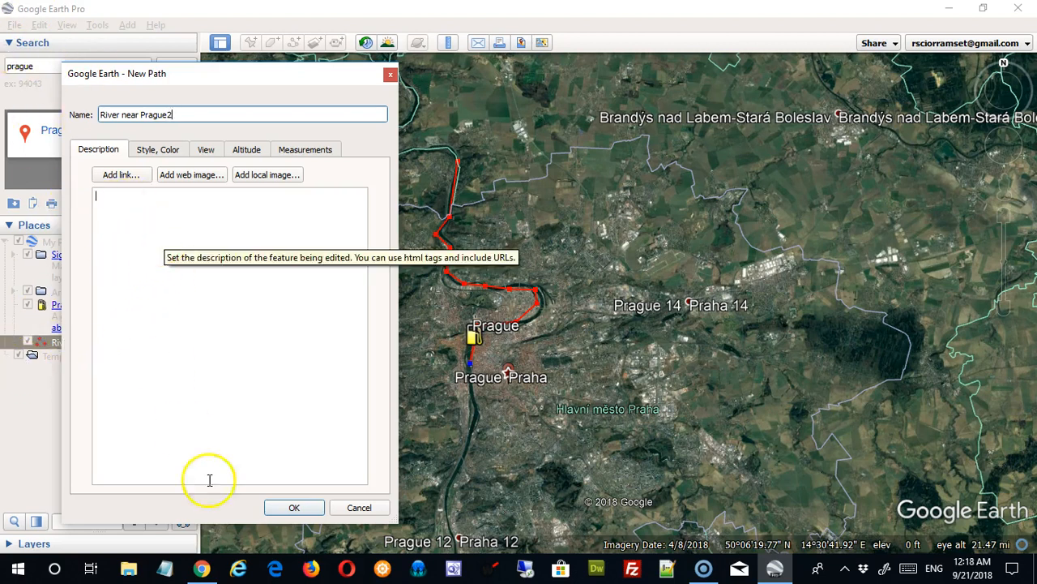
{"action": "left_click", "coordinate": [168, 154]}
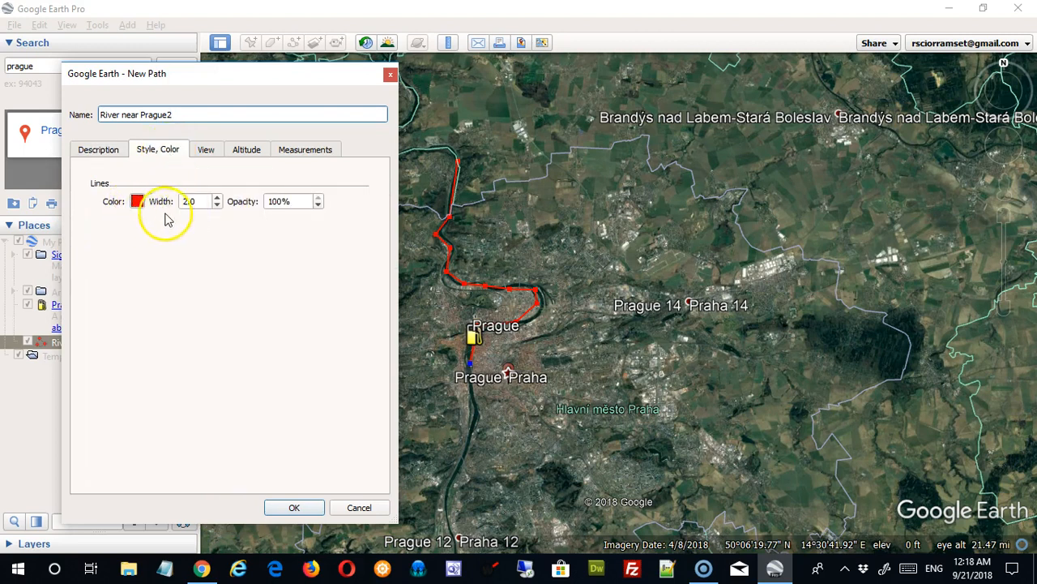
{"action": "left_click", "coordinate": [216, 197]}
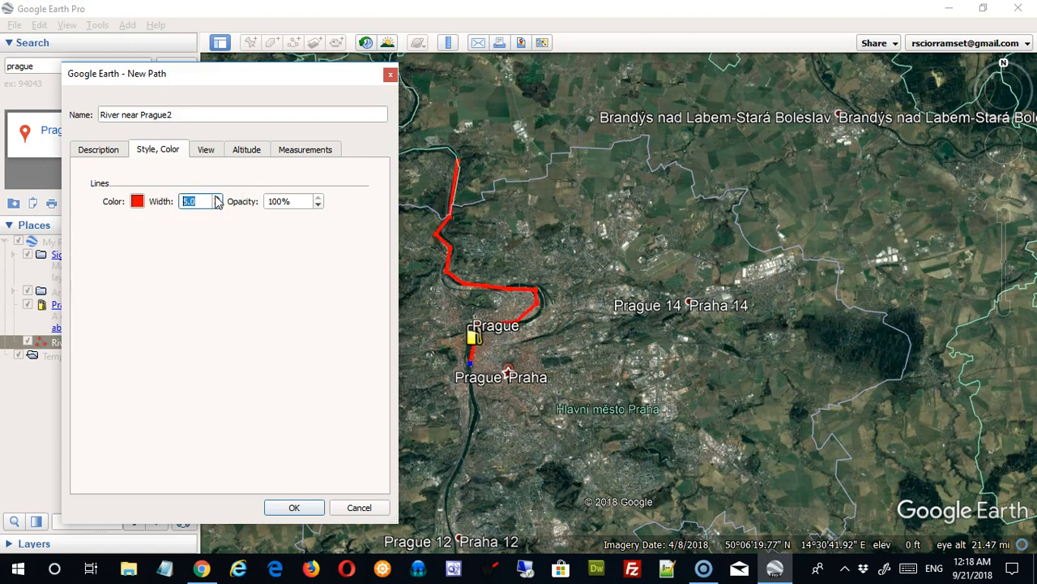
{"action": "left_click", "coordinate": [137, 202]}
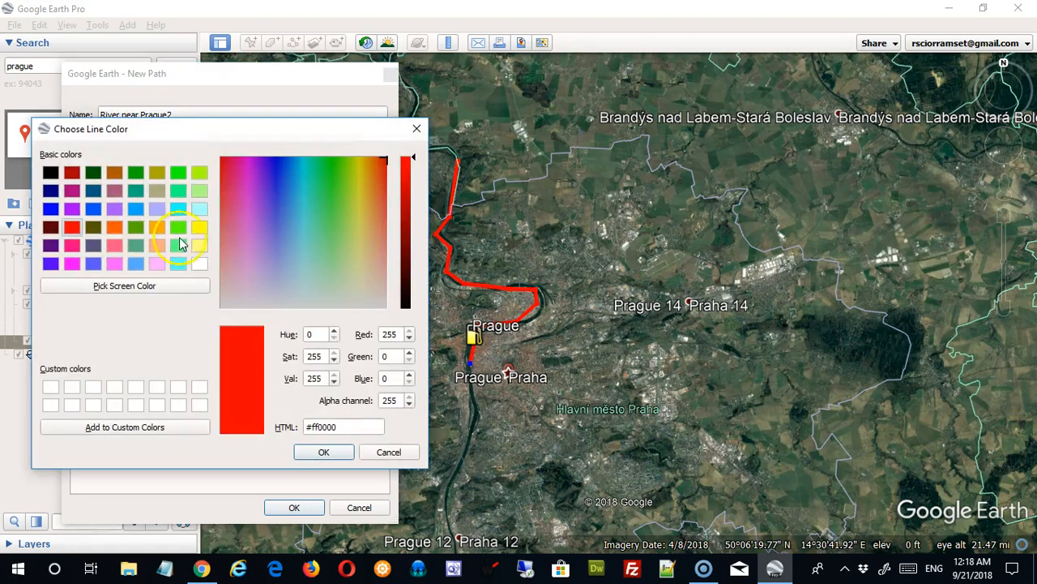
{"action": "left_click", "coordinate": [72, 245]}
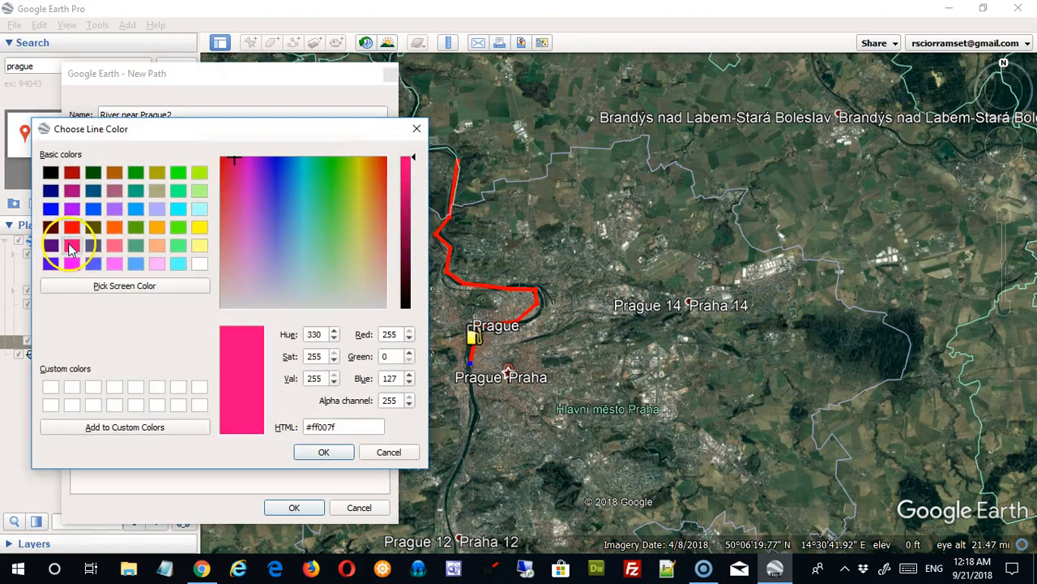
{"action": "left_click", "coordinate": [313, 452]}
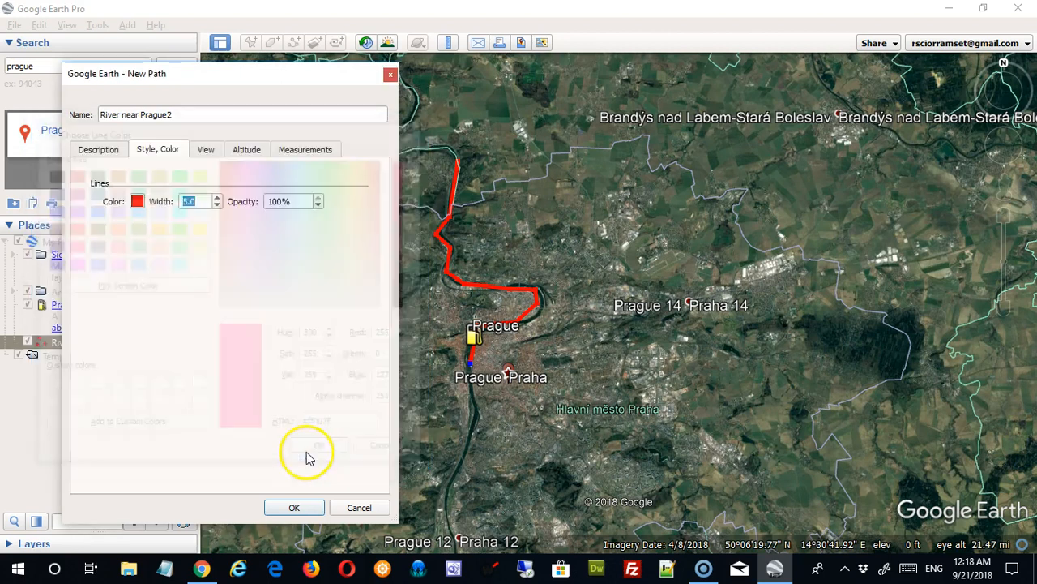
{"action": "left_click", "coordinate": [294, 508]}
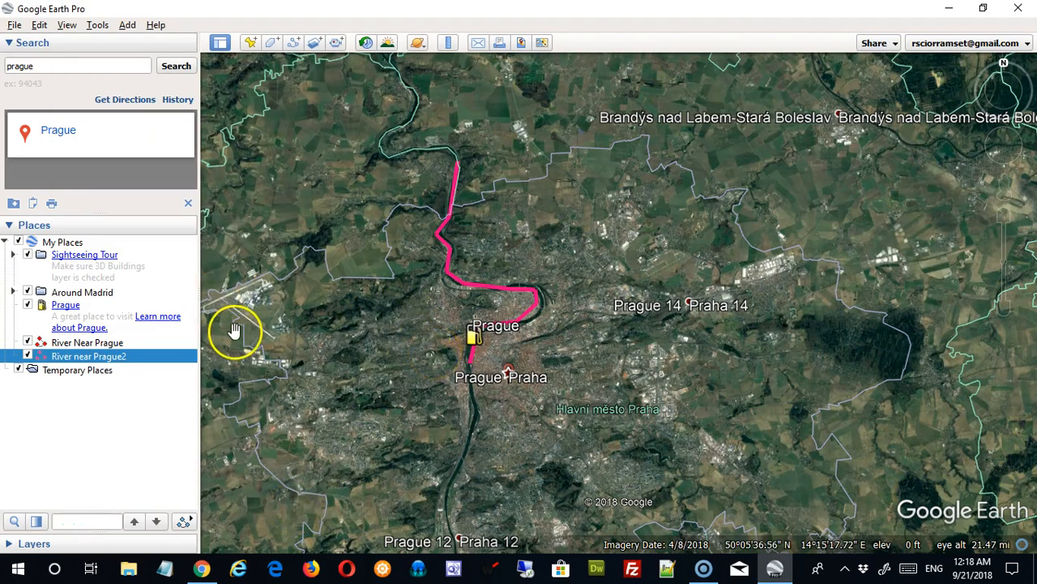
- Delete the empty River Near Prague path from My Places
{"action": "left_click", "coordinate": [74, 344]}
{"action": "right_click", "coordinate": [79, 346]}
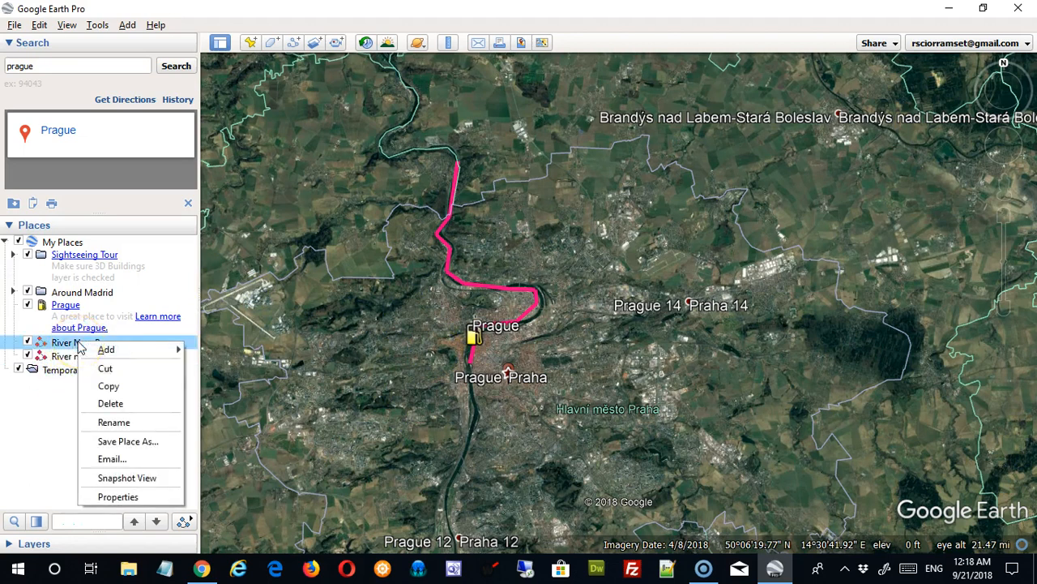
{"action": "left_click", "coordinate": [109, 403]}
{"action": "left_click", "coordinate": [547, 300]}
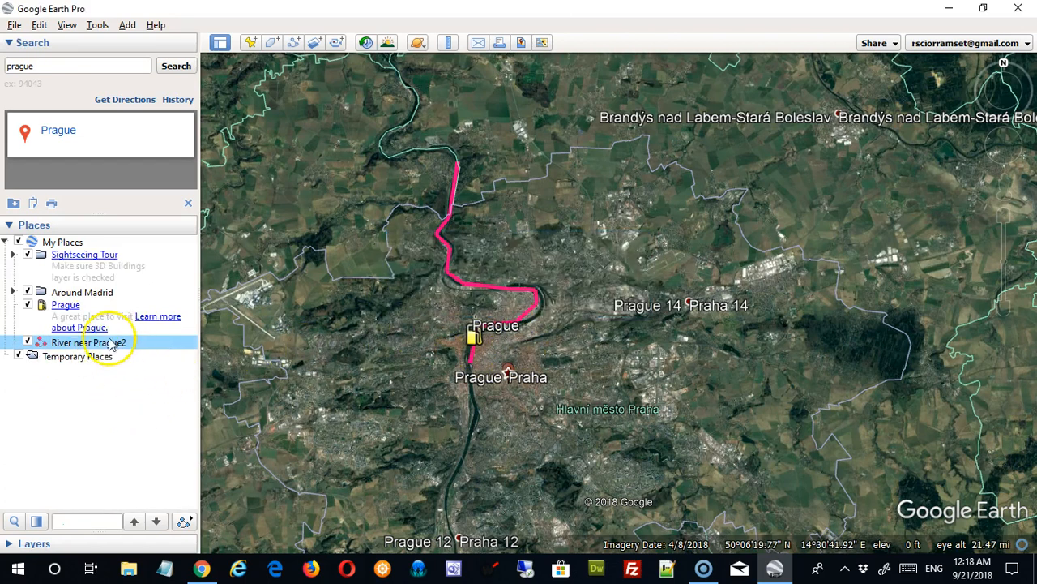
- Rename the remaining river path as River near Prague
{"action": "right_click", "coordinate": [111, 344]}
{"action": "left_click", "coordinate": [145, 509]}
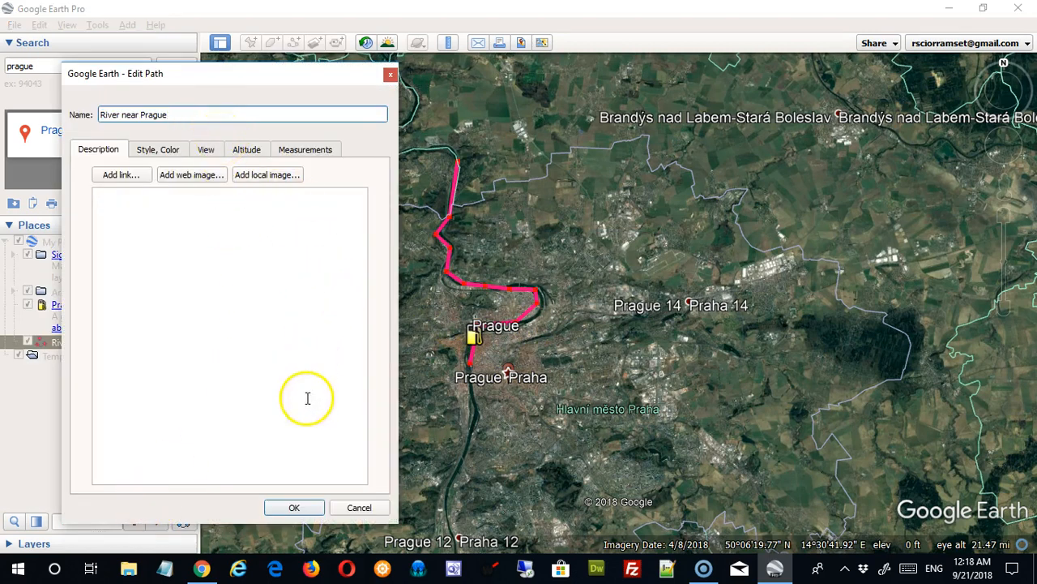
{"action": "left_click", "coordinate": [298, 504]}
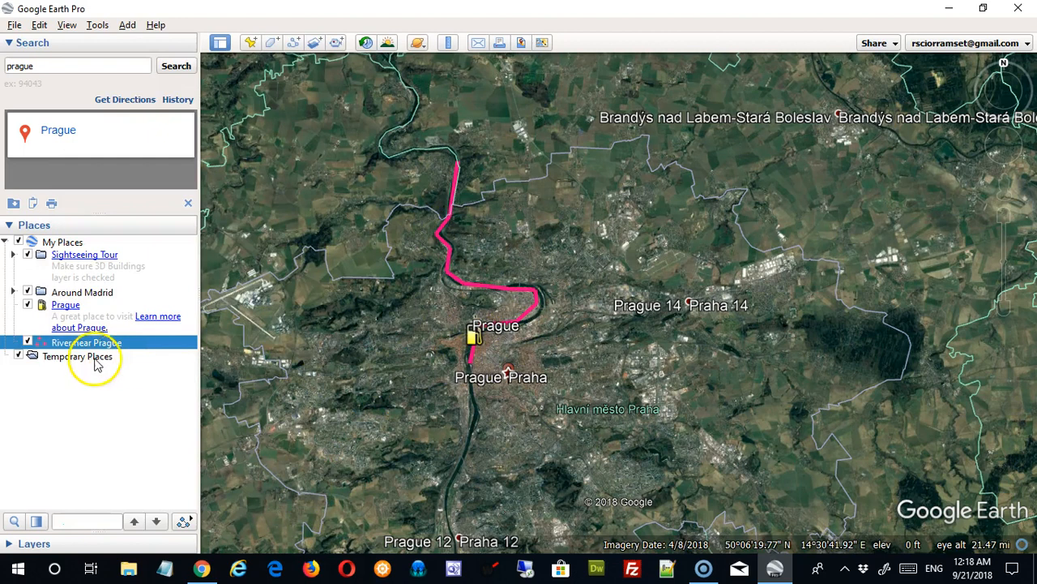
- Review the line style and view properties of the River near Prague path
{"action": "right_click", "coordinate": [85, 344]}
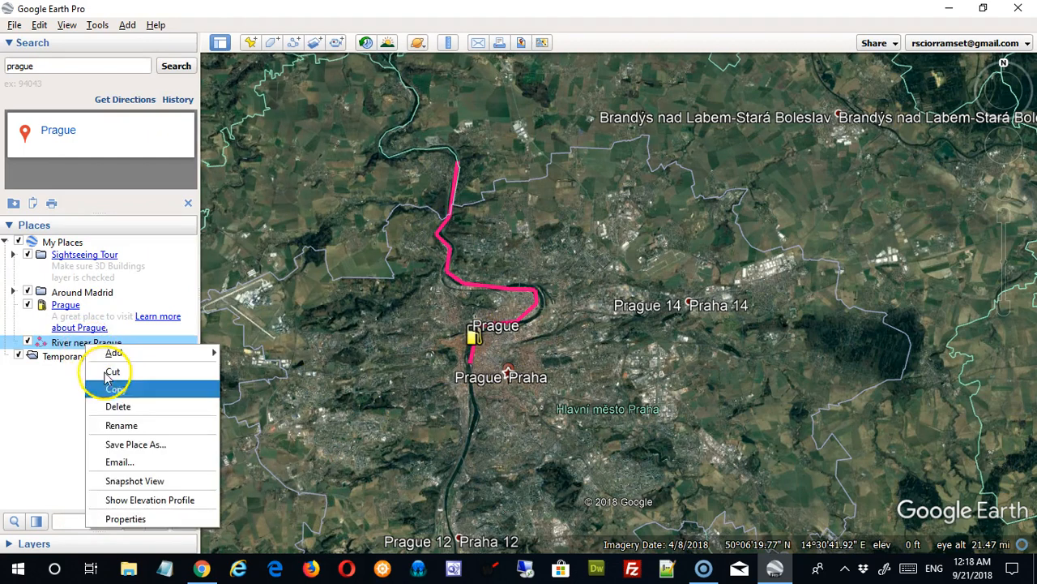
{"action": "left_click", "coordinate": [158, 520]}
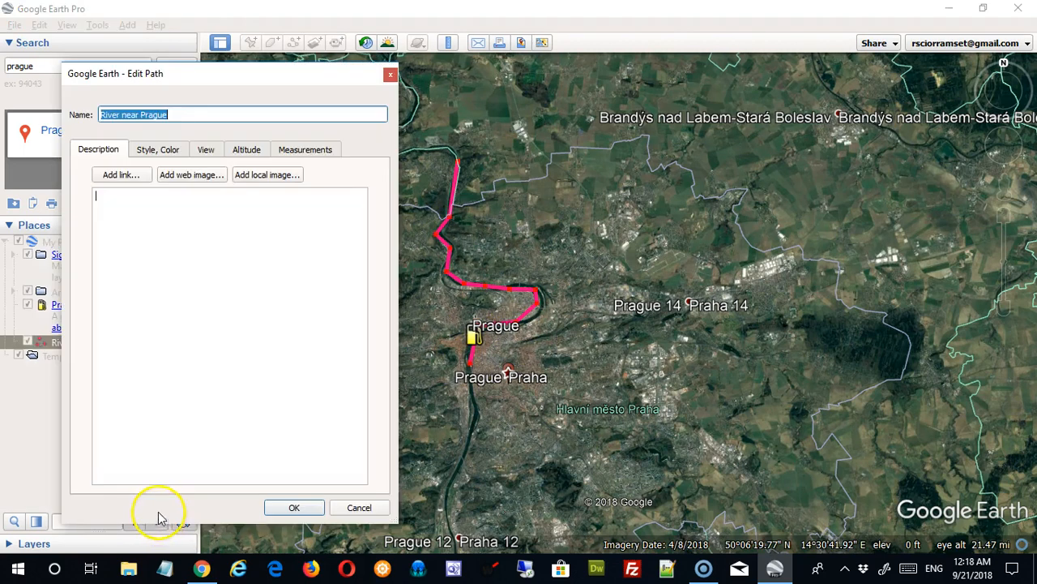
{"action": "left_click", "coordinate": [163, 150]}
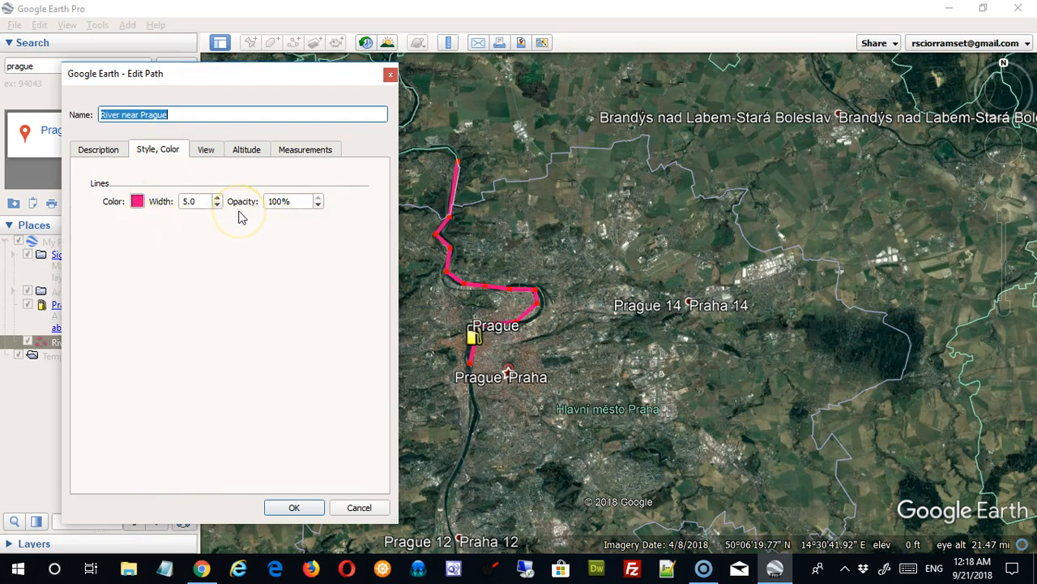
{"action": "left_click", "coordinate": [208, 152]}
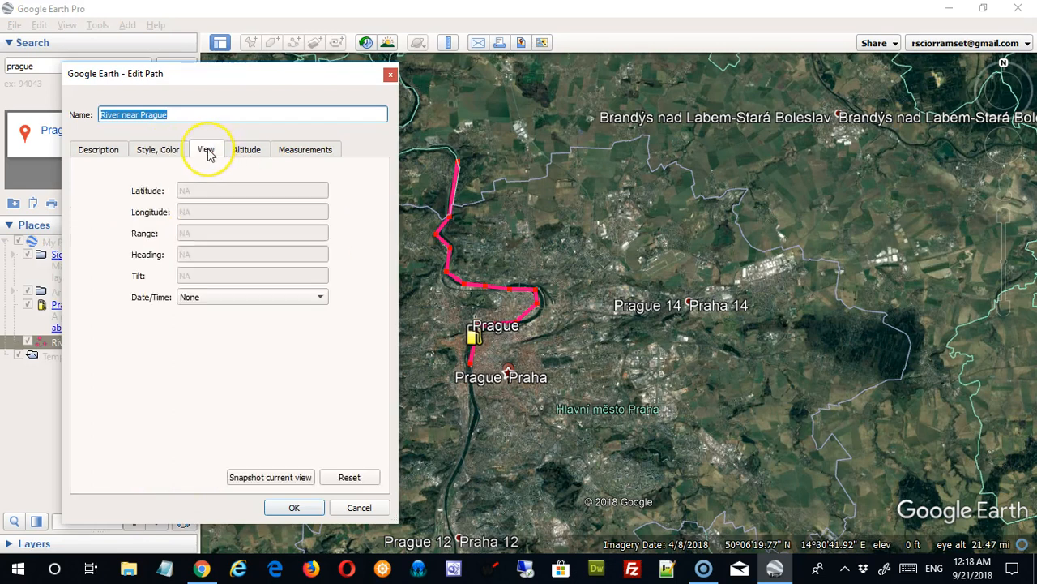
{"action": "left_click", "coordinate": [152, 153]}
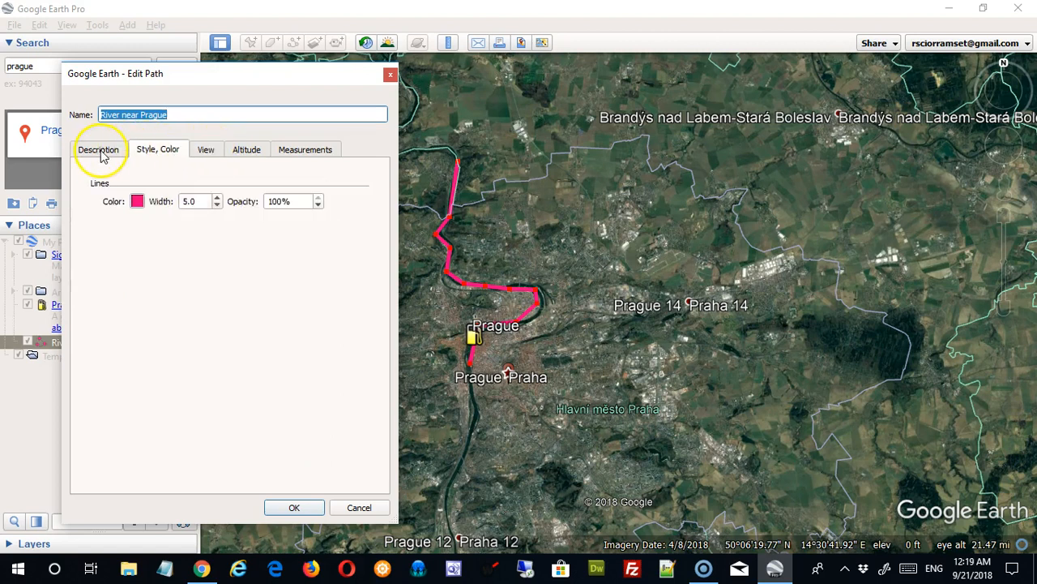
{"action": "left_click", "coordinate": [296, 507]}
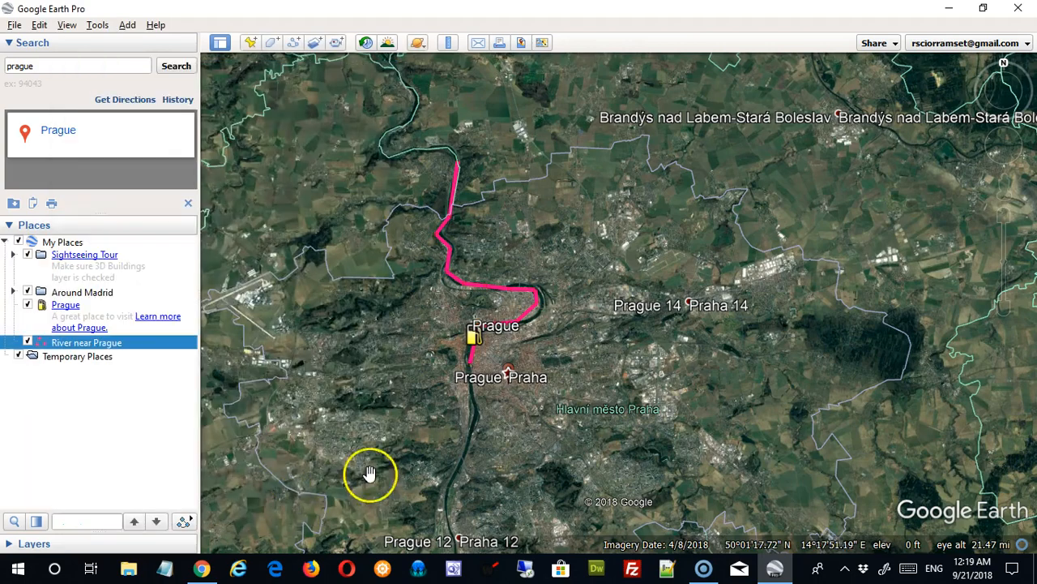
- Tilt and pan the 3D view to examine the traced river path around Prague in perspective
{"action": "scroll", "coordinate": [554, 389], "scroll_direction": "down", "scroll_amount": 3}
{"action": "left_click_drag", "start_coordinate": [554, 314], "coordinate": [565, 486]}
{"action": "scroll", "coordinate": [606, 446], "scroll_direction": "up", "scroll_amount": 2}
{"action": "scroll", "coordinate": [606, 446], "scroll_direction": "down", "scroll_amount": 1}
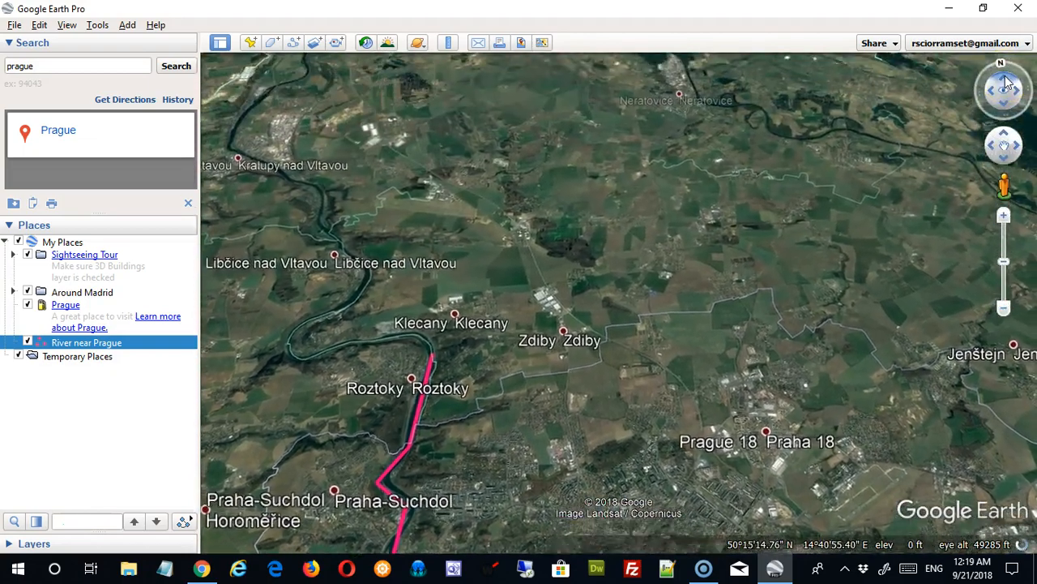
{"action": "left_click", "coordinate": [1005, 82]}
{"action": "left_click_drag", "start_coordinate": [856, 288], "coordinate": [875, 186]}
{"action": "mouse_move", "coordinate": [851, 422]}
{"action": "left_mouse_down"}
{"action": "mouse_move", "coordinate": [884, 238]}
{"action": "mouse_move", "coordinate": [774, 329]}
{"action": "mouse_move", "coordinate": [746, 422]}
{"action": "left_mouse_up"}
{"action": "left_click_drag", "start_coordinate": [817, 176], "coordinate": [767, 389]}
{"action": "left_click", "coordinate": [792, 252]}
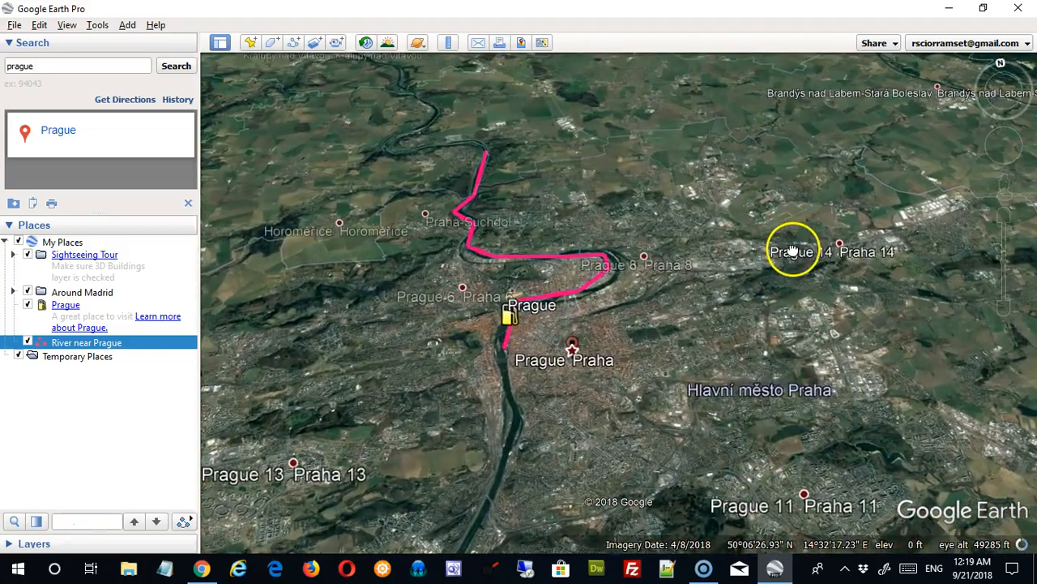
- Frame the traced river closer in the tilted view and save it as the River near Prague path's snapshot view
{"action": "scroll", "coordinate": [793, 247], "scroll_direction": "up", "scroll_amount": 3}
{"action": "left_click_drag", "start_coordinate": [719, 261], "coordinate": [917, 274]}
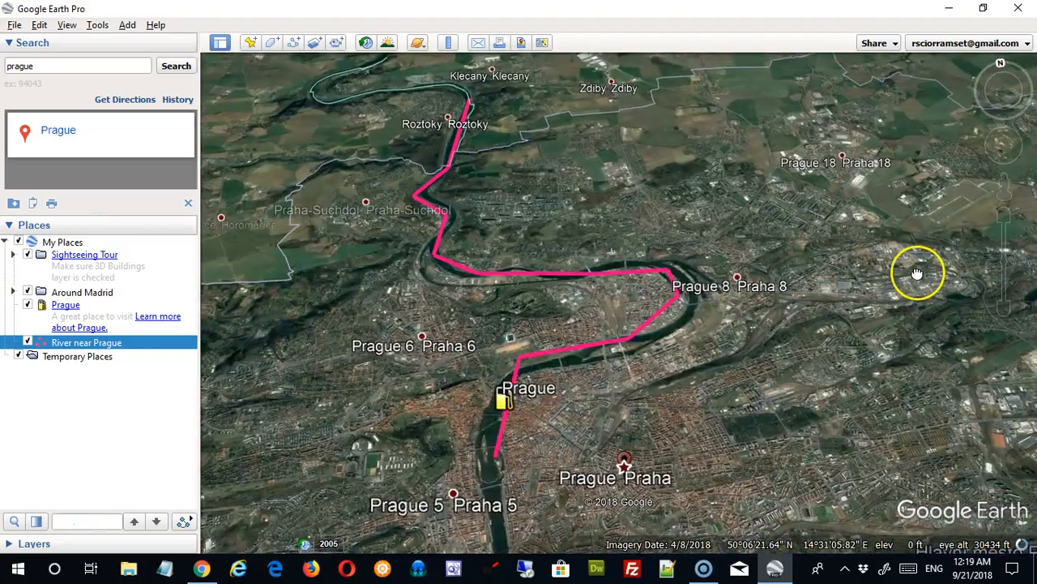
{"action": "left_click_drag", "start_coordinate": [800, 271], "coordinate": [821, 278]}
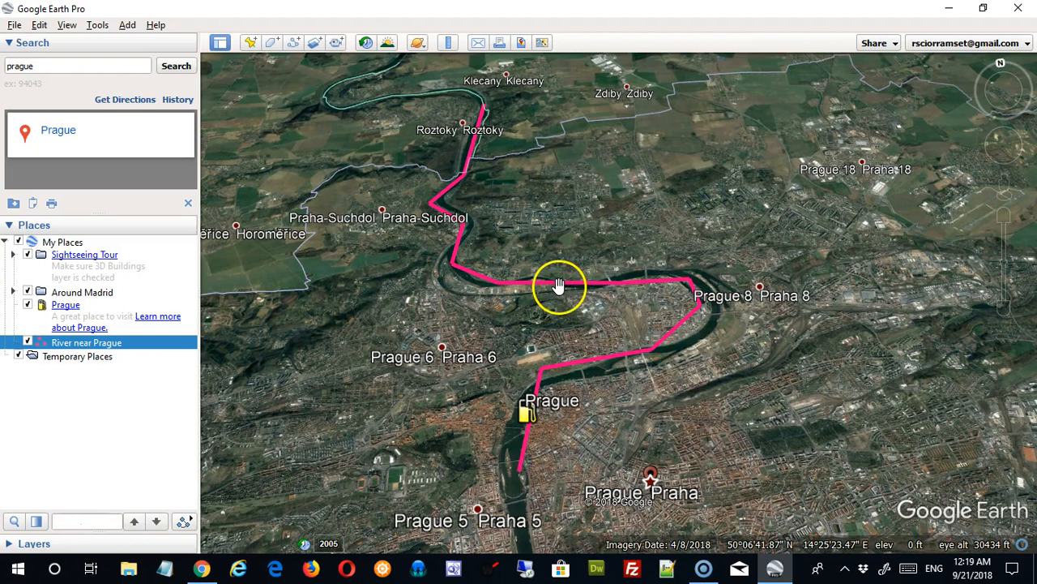
{"action": "right_click", "coordinate": [84, 347]}
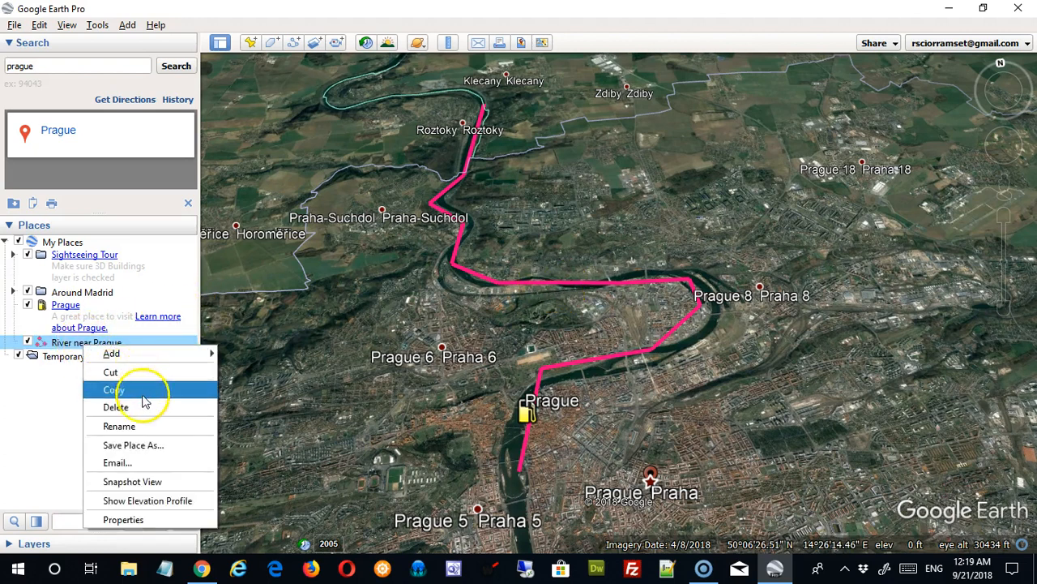
{"action": "left_click", "coordinate": [133, 481]}
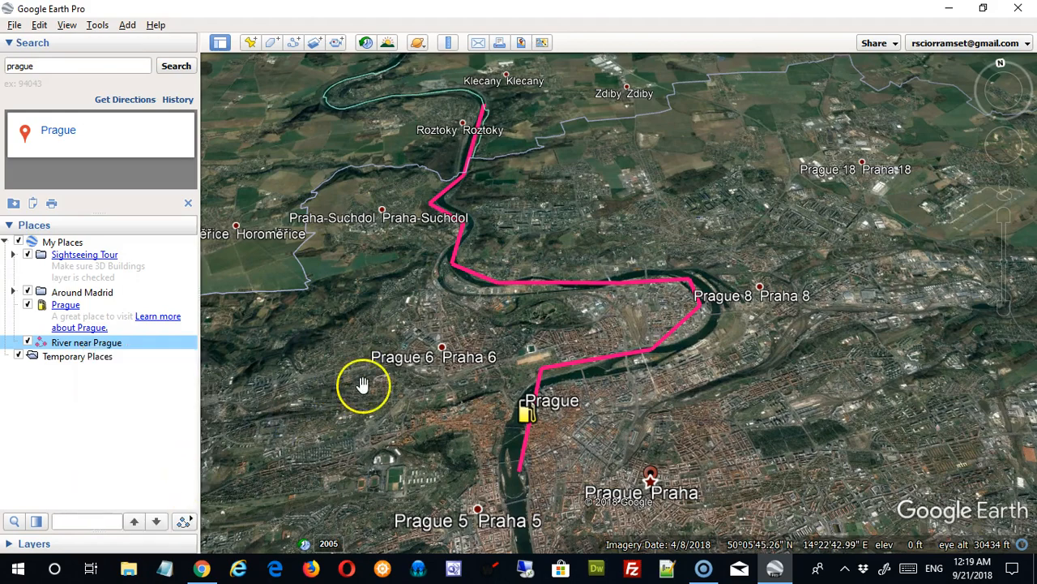
- Locate the large wooded area just north of Praha-Kunratice and frame it closely in the 3D view
{"action": "scroll", "coordinate": [359, 393], "scroll_direction": "down", "scroll_amount": 3}
{"action": "scroll", "coordinate": [377, 357], "scroll_direction": "down", "scroll_amount": 5}
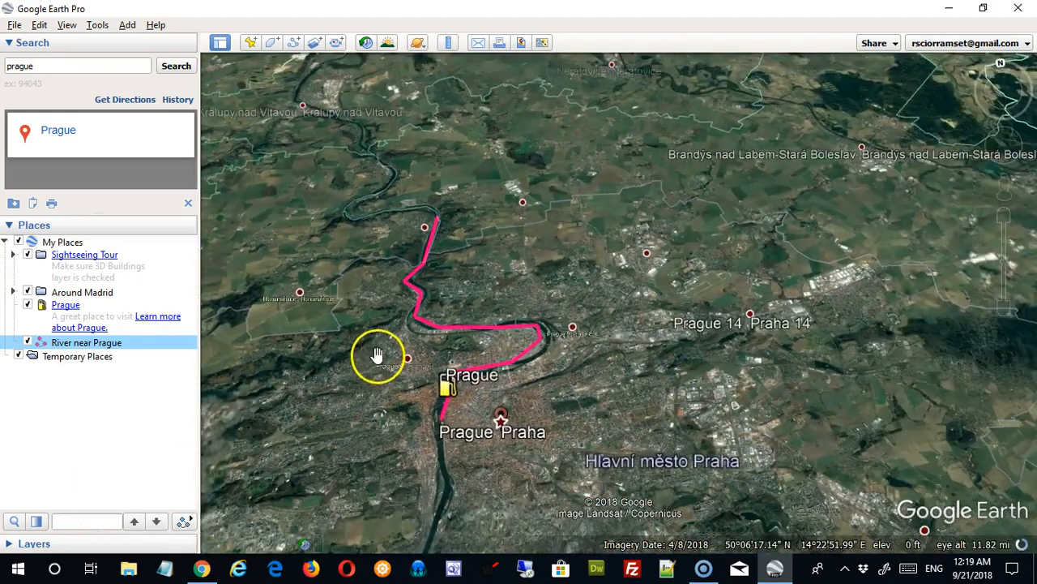
{"action": "scroll", "coordinate": [448, 349], "scroll_direction": "up", "scroll_amount": 2}
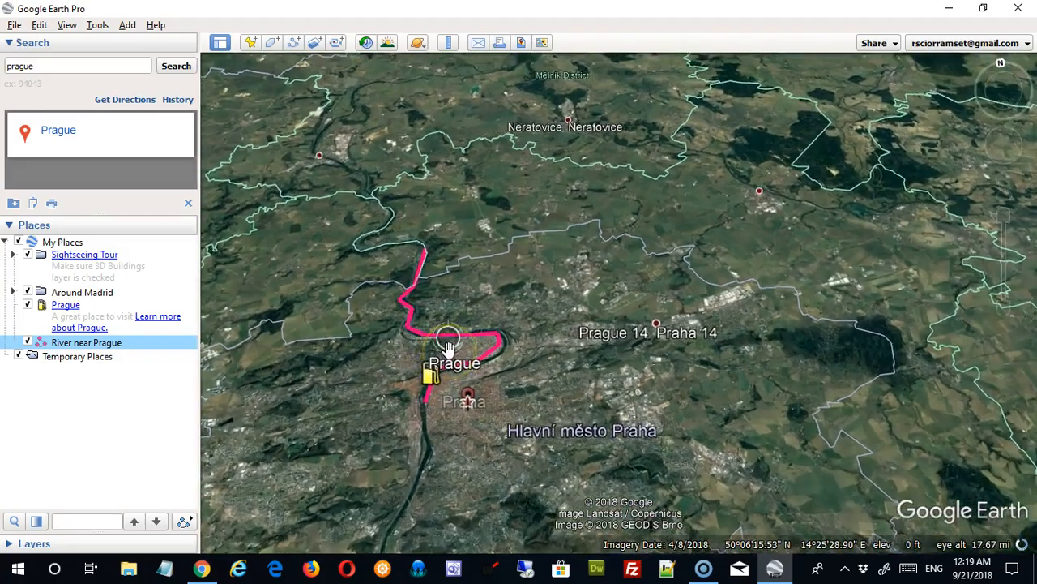
{"action": "scroll", "coordinate": [469, 391], "scroll_direction": "up", "scroll_amount": 2}
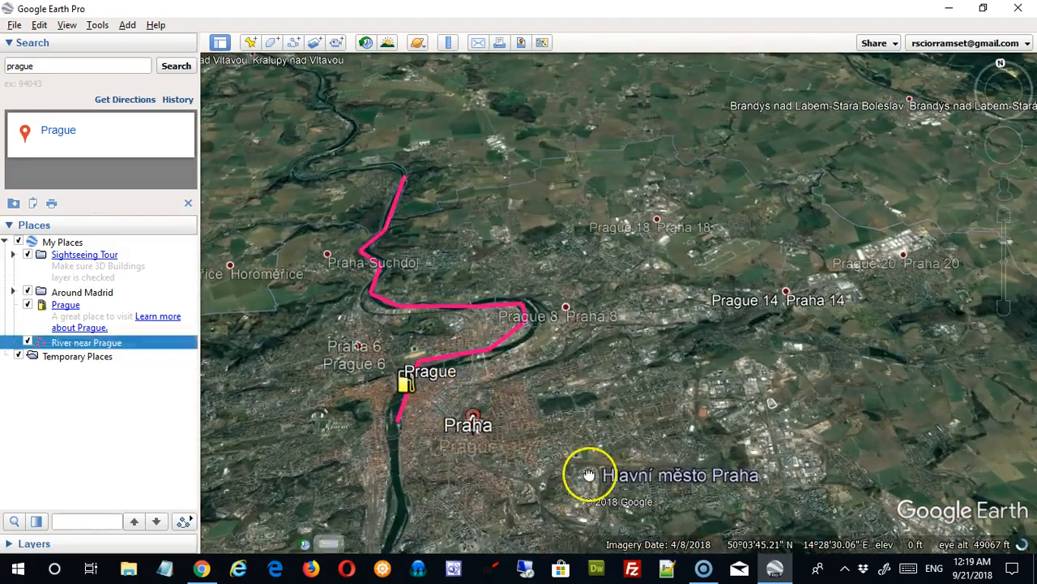
{"action": "left_click_drag", "start_coordinate": [586, 475], "coordinate": [649, 303]}
{"action": "left_click_drag", "start_coordinate": [655, 394], "coordinate": [539, 491]}
{"action": "scroll", "coordinate": [625, 348], "scroll_direction": "up", "scroll_amount": 2}
{"action": "scroll", "coordinate": [625, 352], "scroll_direction": "up", "scroll_amount": 2}
{"action": "left_click_drag", "start_coordinate": [535, 354], "coordinate": [536, 467]}
{"action": "scroll", "coordinate": [543, 415], "scroll_direction": "up", "scroll_amount": 2}
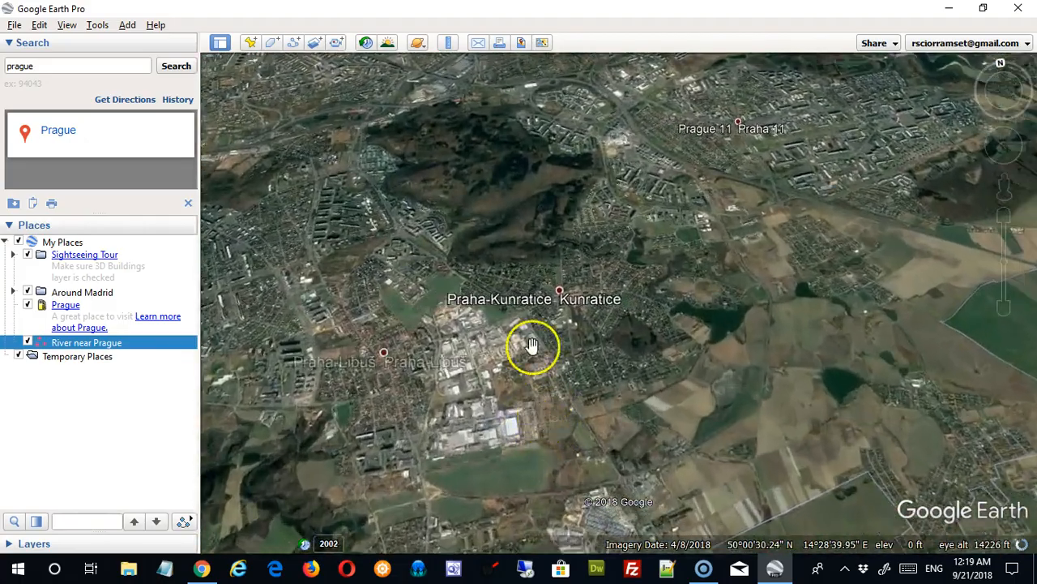
{"action": "scroll", "coordinate": [530, 336], "scroll_direction": "up", "scroll_amount": 3}
{"action": "left_click_drag", "start_coordinate": [507, 294], "coordinate": [517, 454]}
{"action": "scroll", "coordinate": [518, 451], "scroll_direction": "up", "scroll_amount": 1}
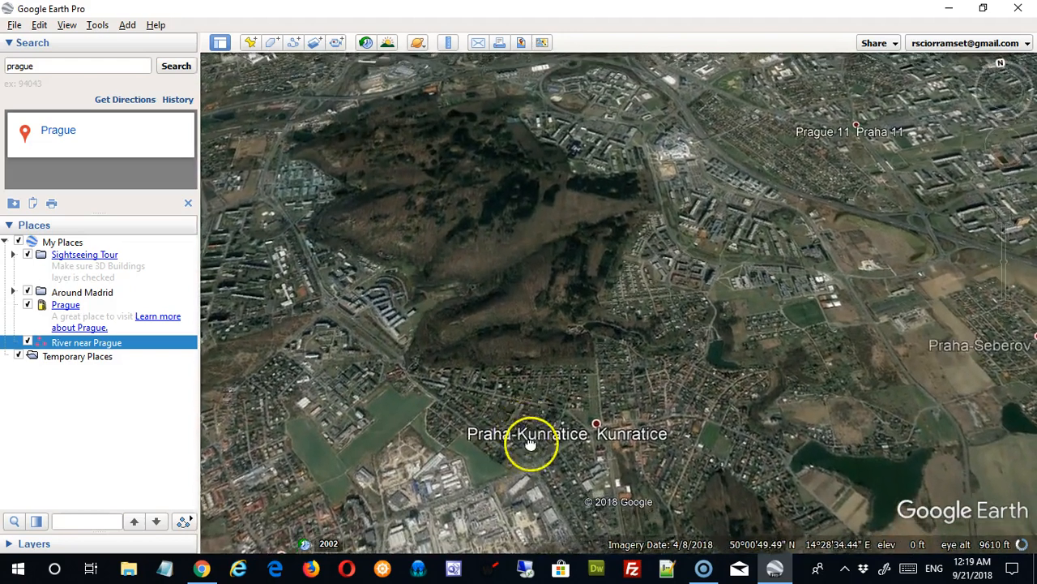
{"action": "left_click_drag", "start_coordinate": [524, 371], "coordinate": [541, 454]}
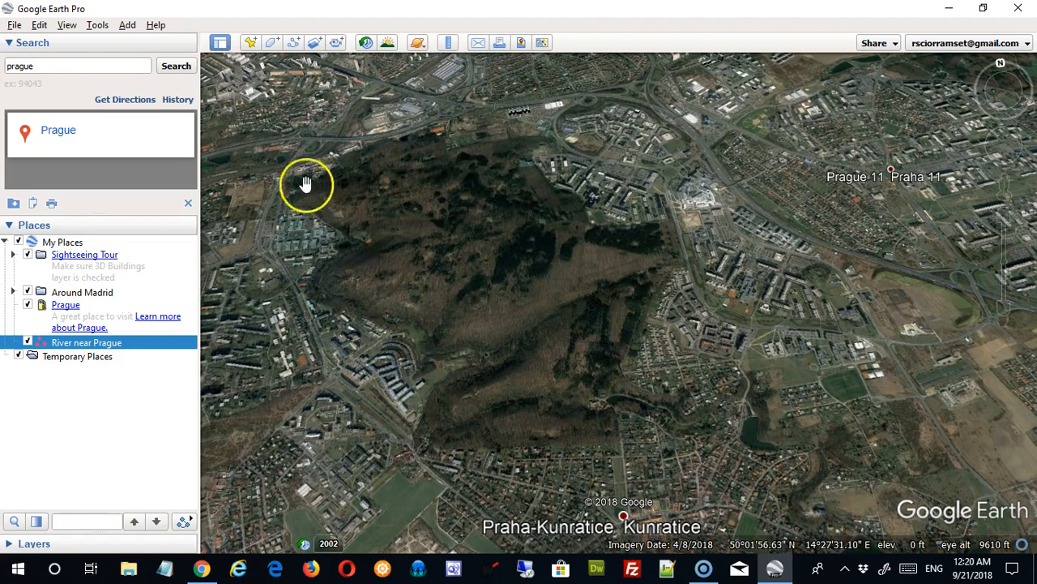
- Begin a new polygon and outline the forest's northern edge from its northwest corner to its eastern tip
{"action": "left_click", "coordinate": [274, 47]}
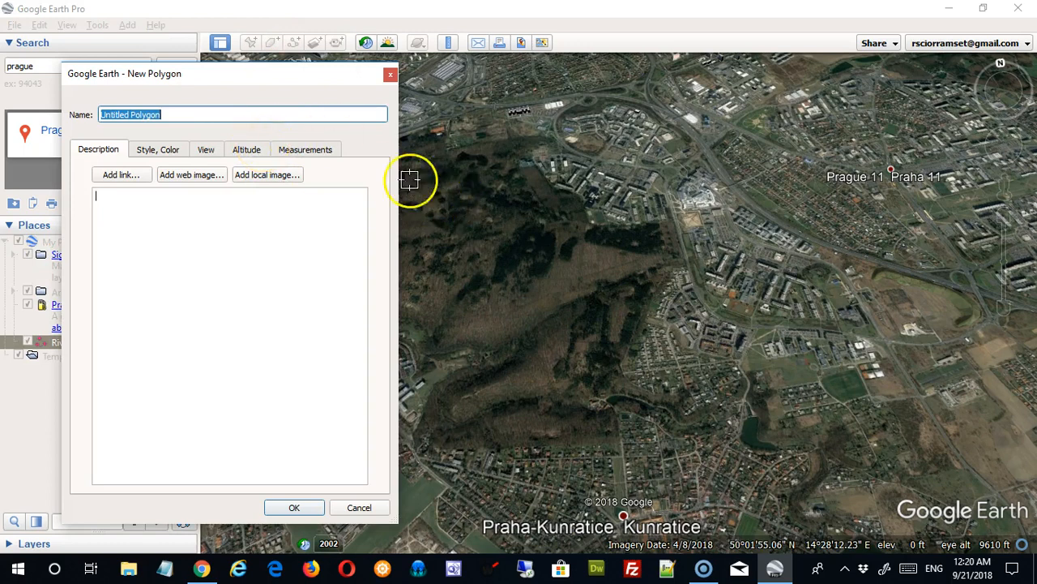
{"action": "left_click_drag", "start_coordinate": [308, 76], "coordinate": [170, 90]}
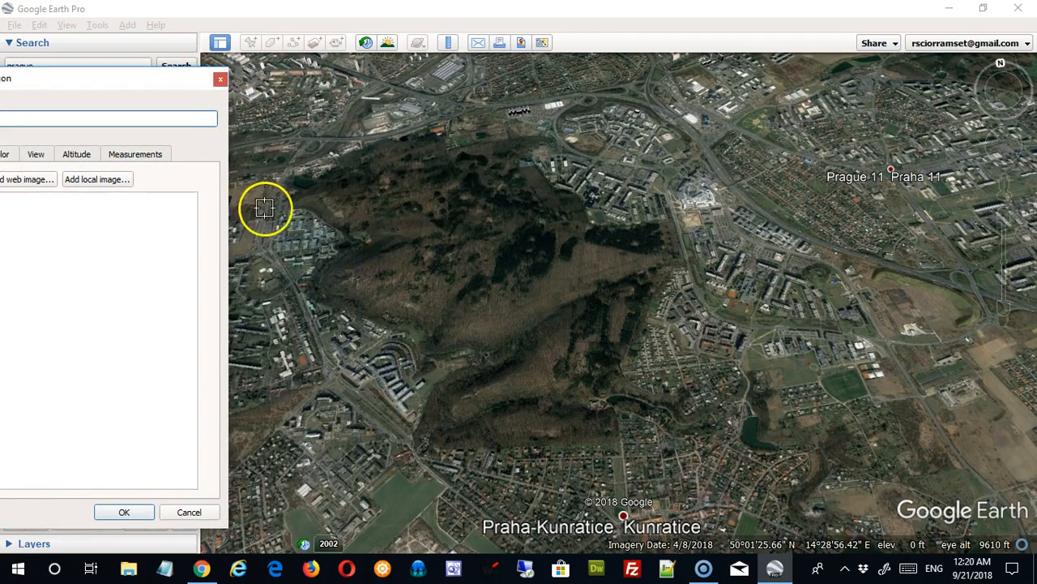
{"action": "left_click", "coordinate": [290, 202]}
{"action": "left_click", "coordinate": [372, 151]}
{"action": "left_click", "coordinate": [439, 134]}
{"action": "left_click", "coordinate": [476, 153]}
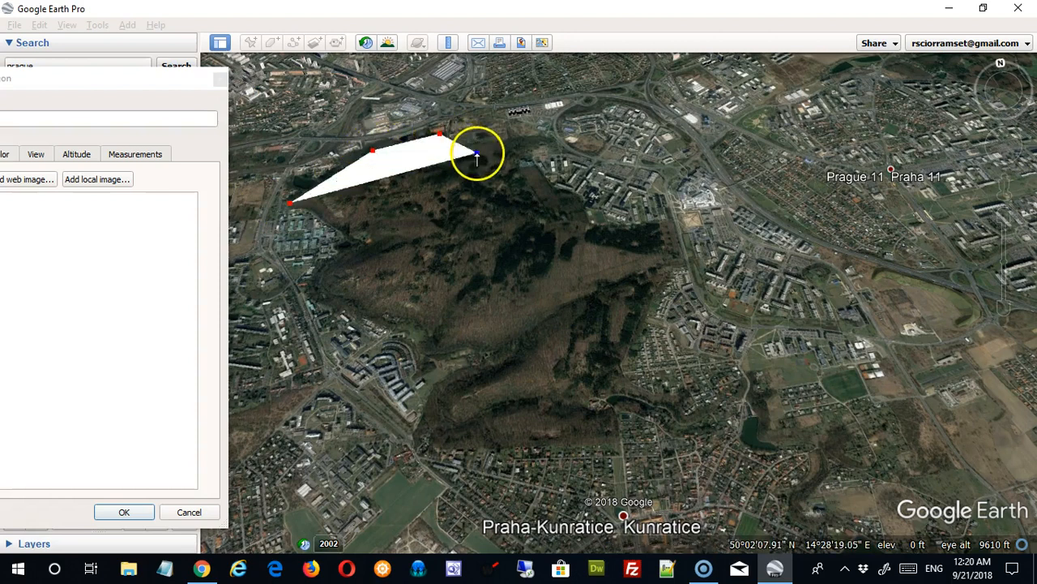
{"action": "left_click", "coordinate": [528, 158]}
{"action": "left_click", "coordinate": [562, 187]}
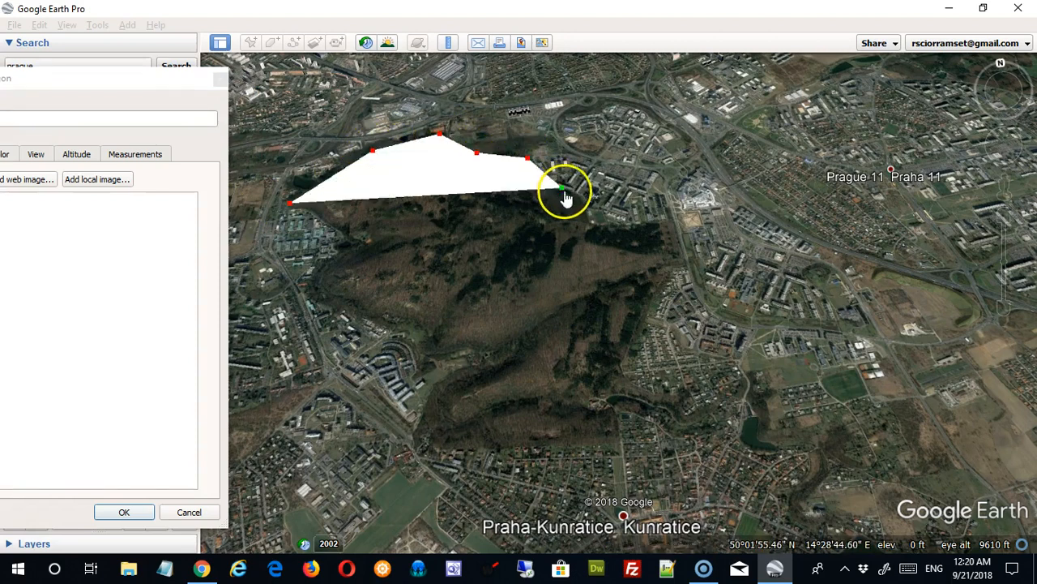
{"action": "left_click", "coordinate": [589, 225]}
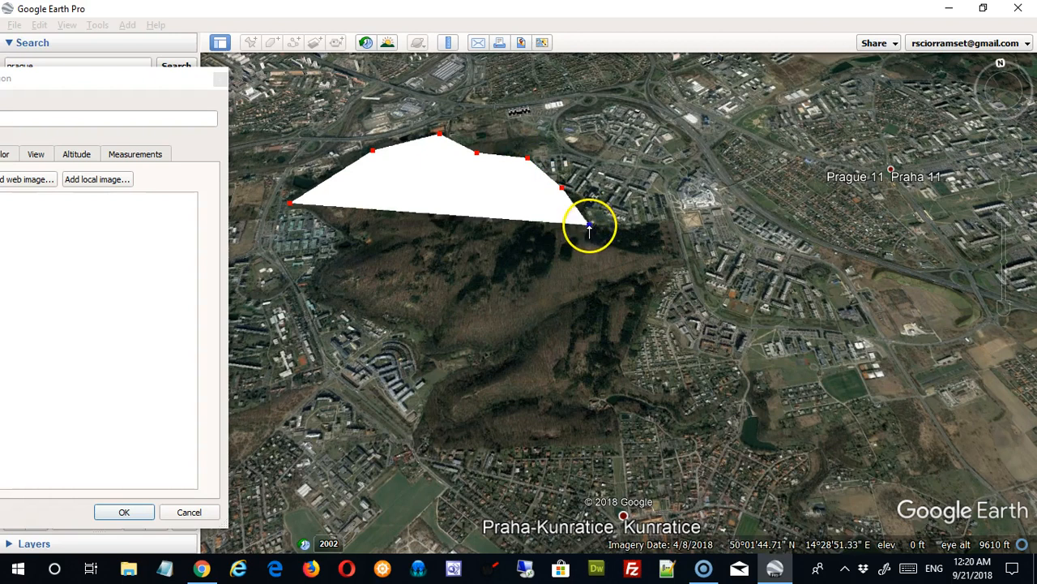
{"action": "left_click", "coordinate": [657, 221]}
{"action": "left_click", "coordinate": [679, 264]}
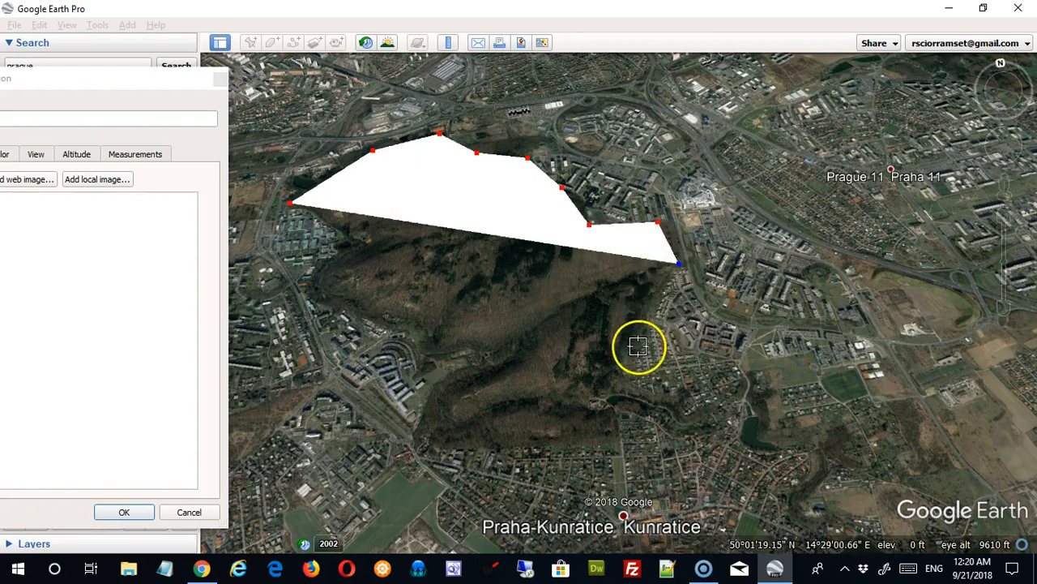
- Continue the polygon outline down the forest's east side, along its southern edge and up its western boundary
{"action": "left_click", "coordinate": [625, 370]}
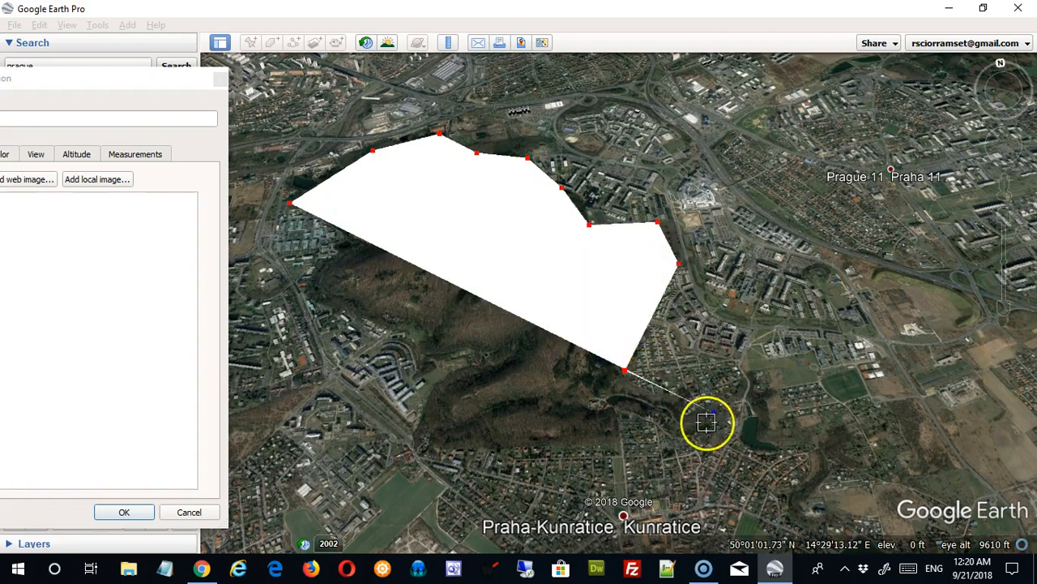
{"action": "left_click", "coordinate": [686, 424]}
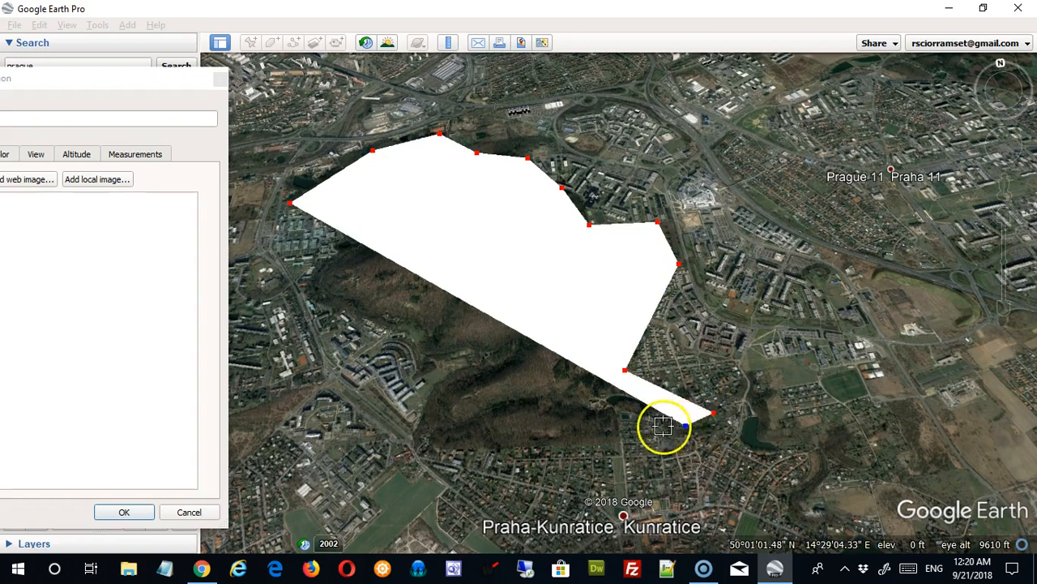
{"action": "left_click", "coordinate": [629, 411]}
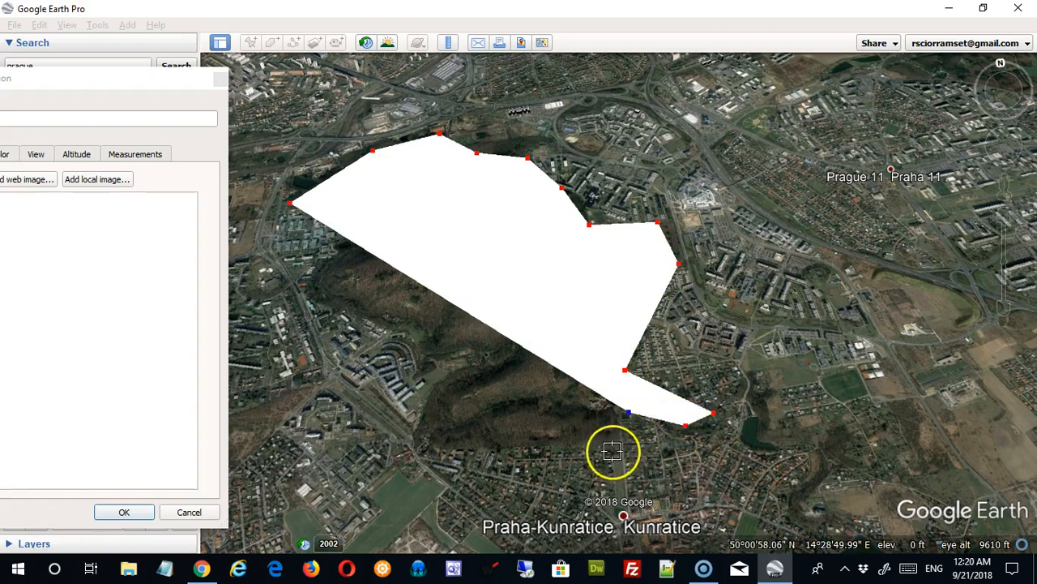
{"action": "left_click", "coordinate": [616, 442]}
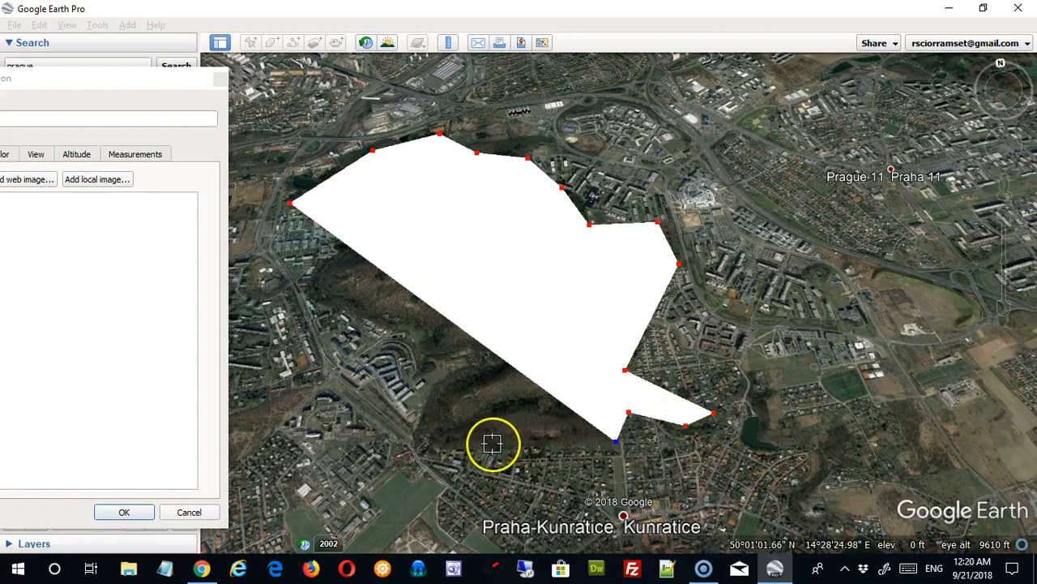
{"action": "left_click", "coordinate": [422, 447]}
{"action": "left_click", "coordinate": [441, 376]}
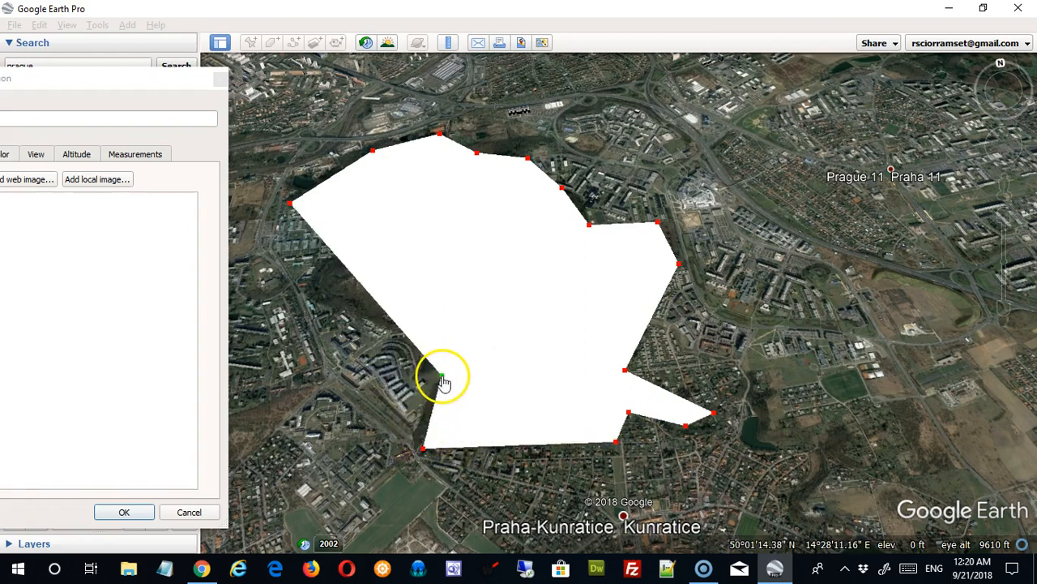
{"action": "left_click", "coordinate": [386, 328]}
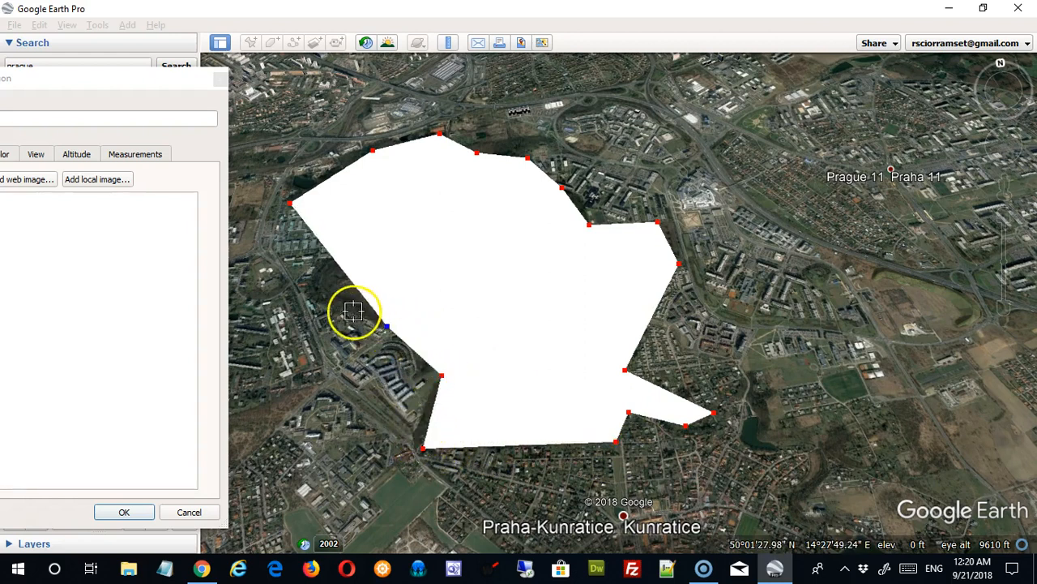
{"action": "left_click", "coordinate": [308, 296]}
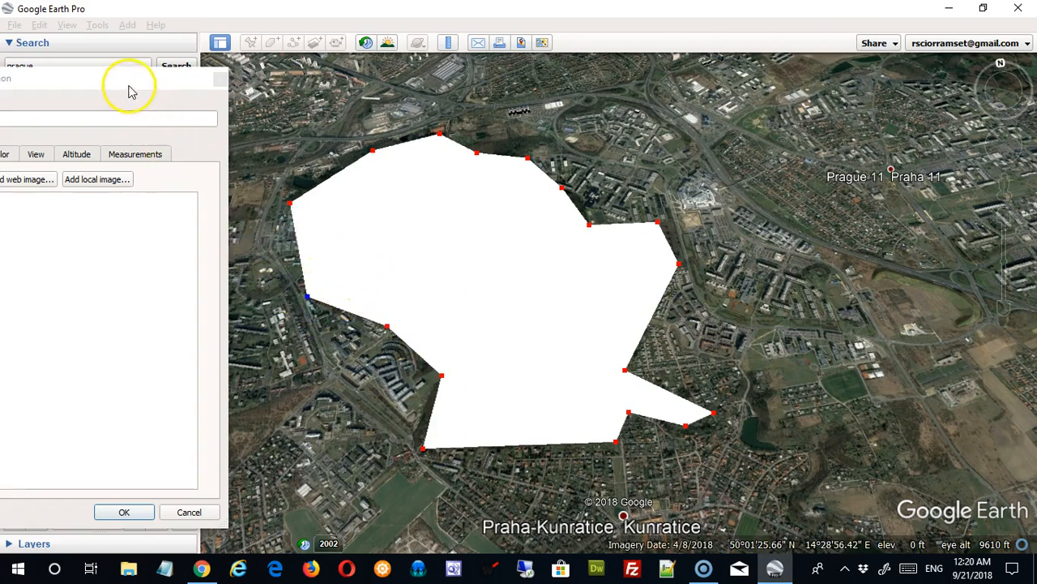
- Set the new polygon's line opacity to 20% and save the polygon
{"action": "left_click_drag", "start_coordinate": [127, 88], "coordinate": [936, 85]}
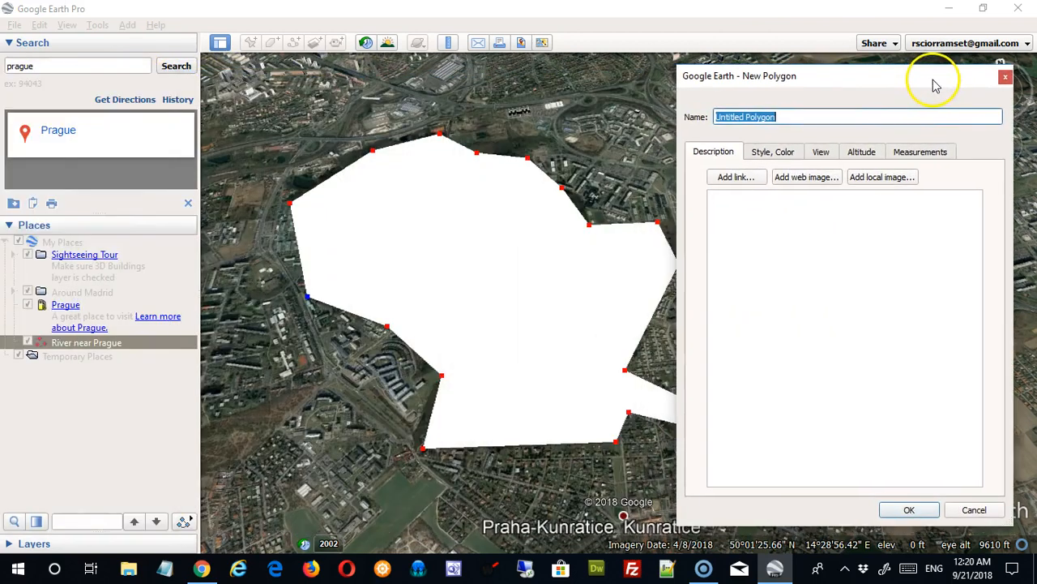
{"action": "left_click", "coordinate": [768, 154]}
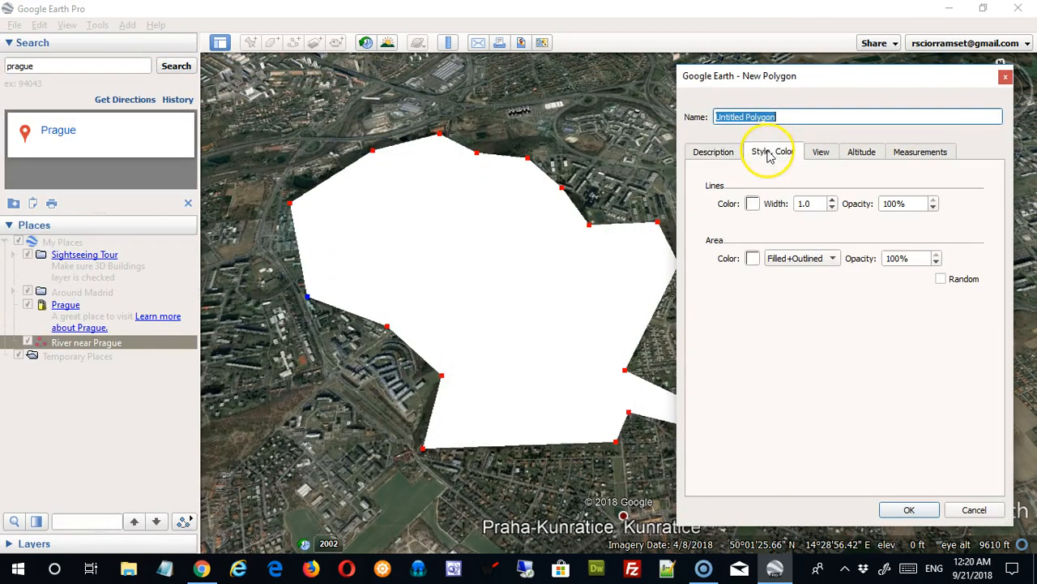
{"action": "left_click", "coordinate": [934, 208]}
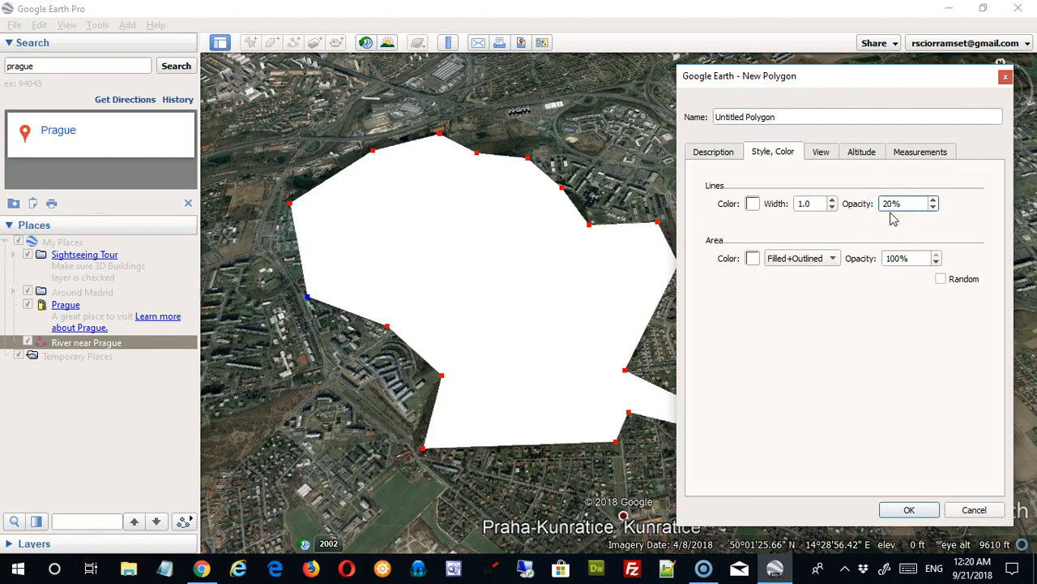
{"action": "left_click", "coordinate": [921, 513]}
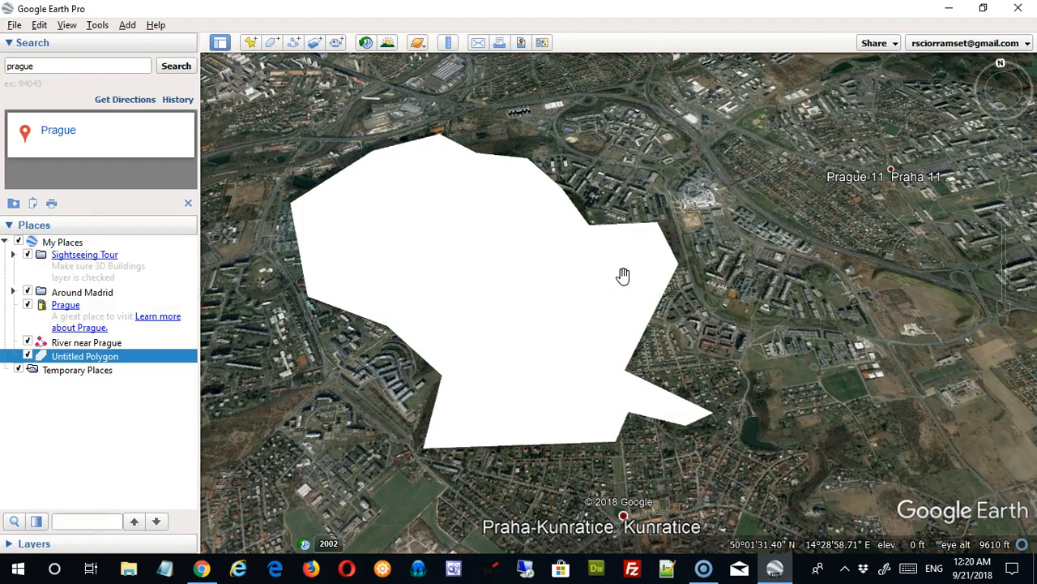
- Reopen the untitled polygon's style properties and set its area opacity to 10%
{"action": "right_click", "coordinate": [99, 358]}
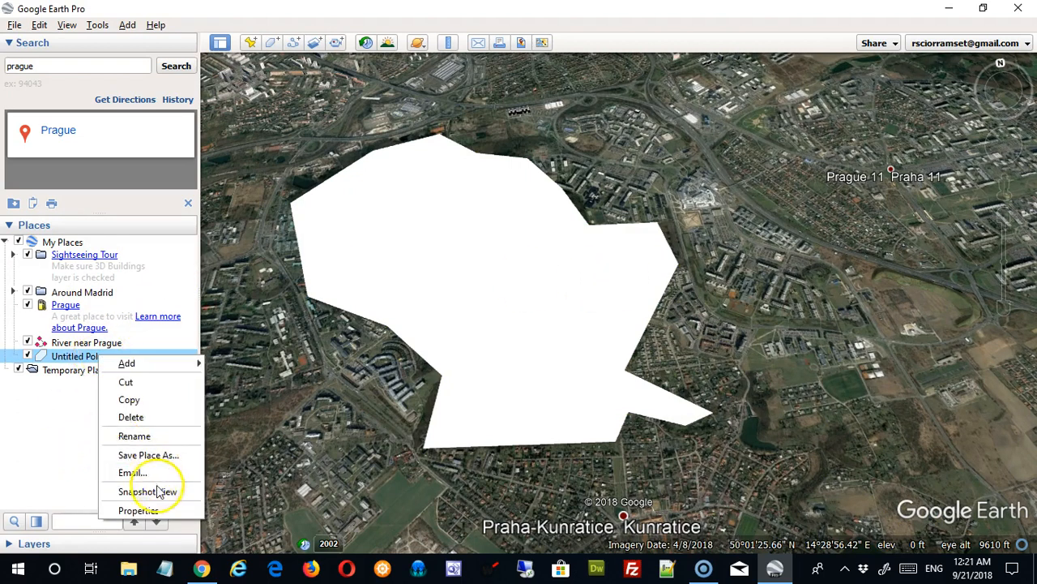
{"action": "left_click", "coordinate": [152, 512]}
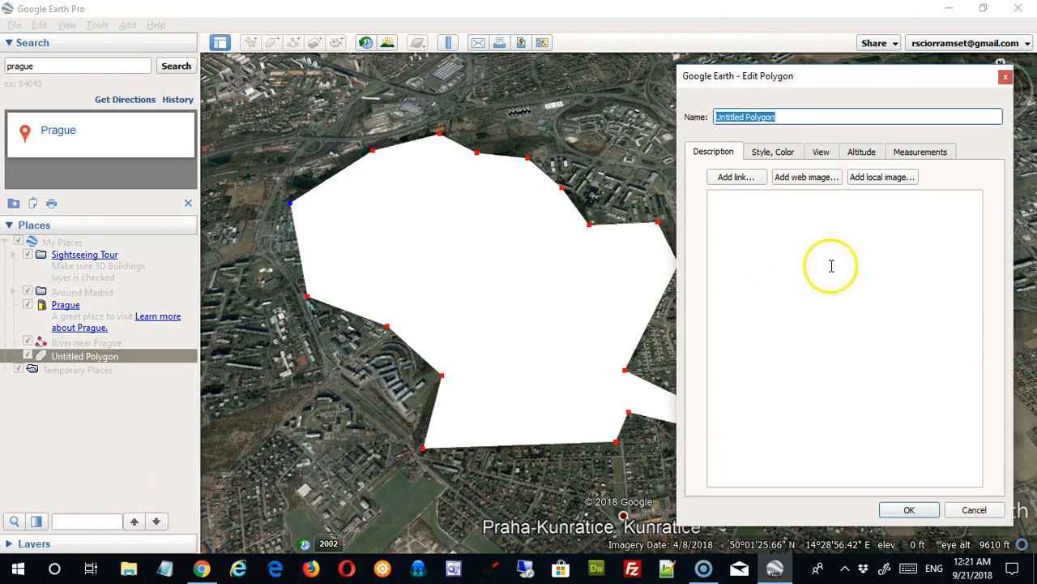
{"action": "left_click", "coordinate": [770, 154]}
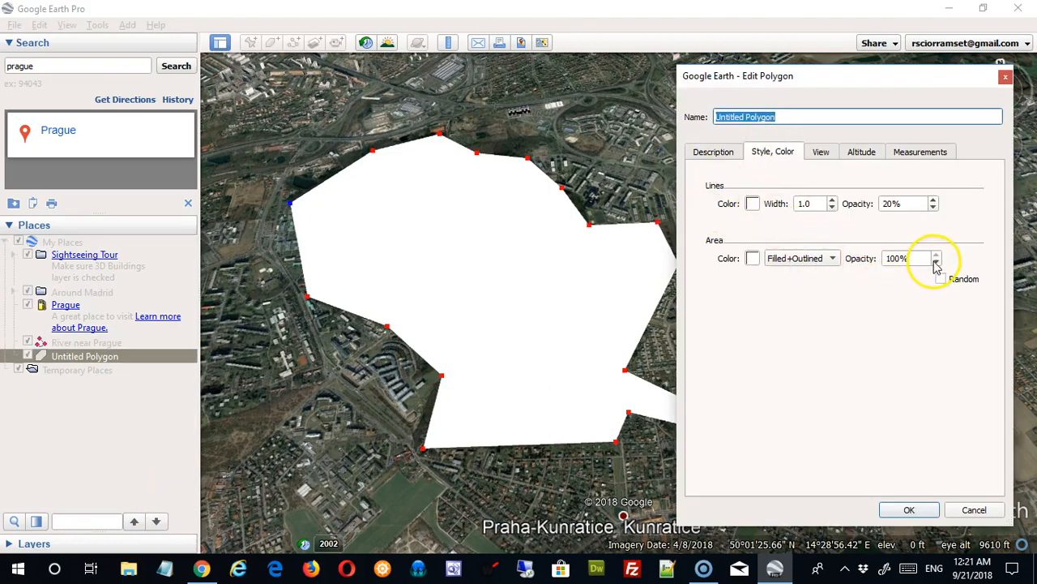
{"action": "double_click", "coordinate": [906, 259]}
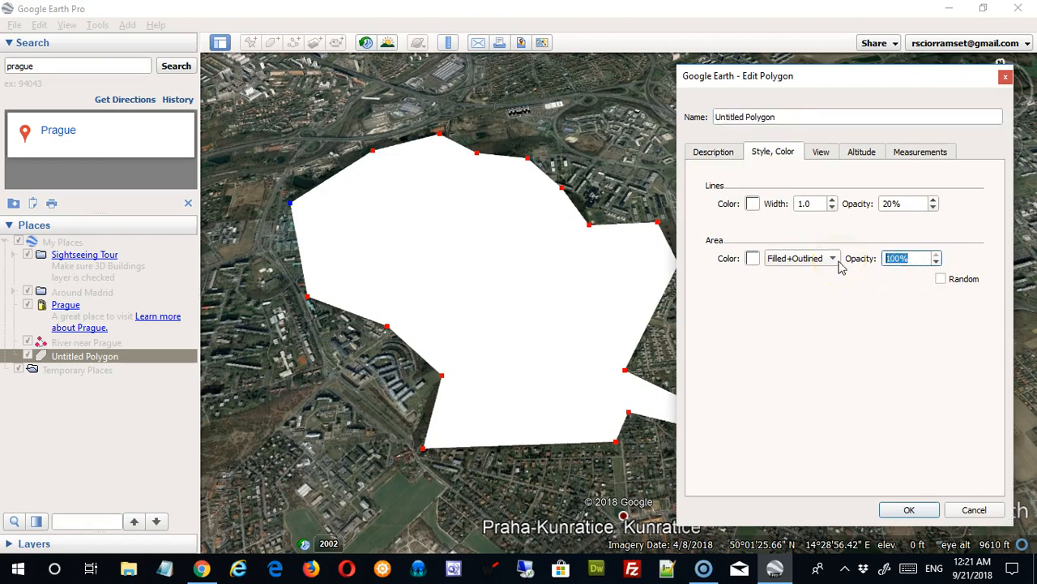
{"action": "type", "text": "1"}
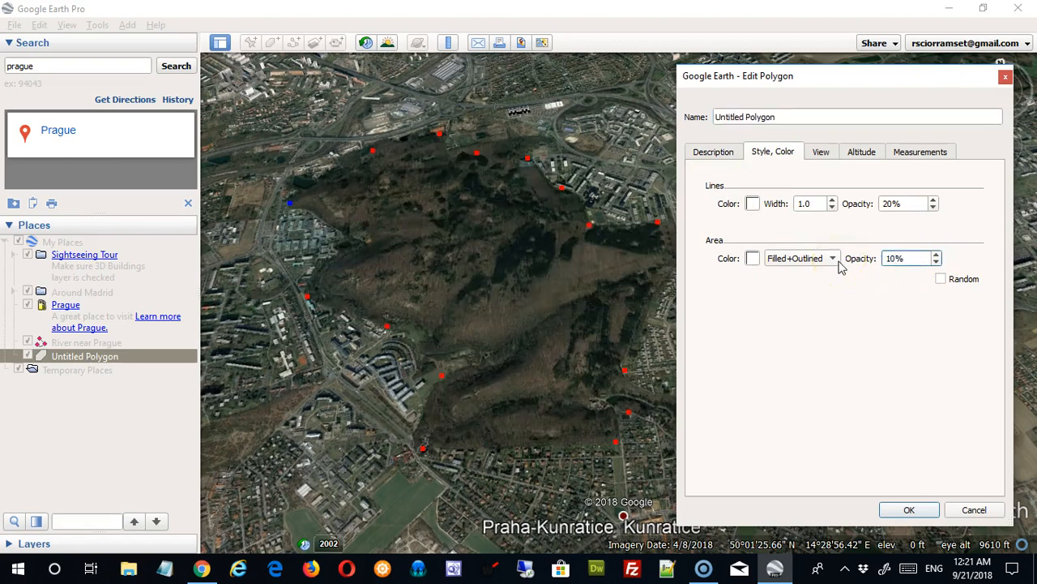
{"action": "type", "text": "0"}
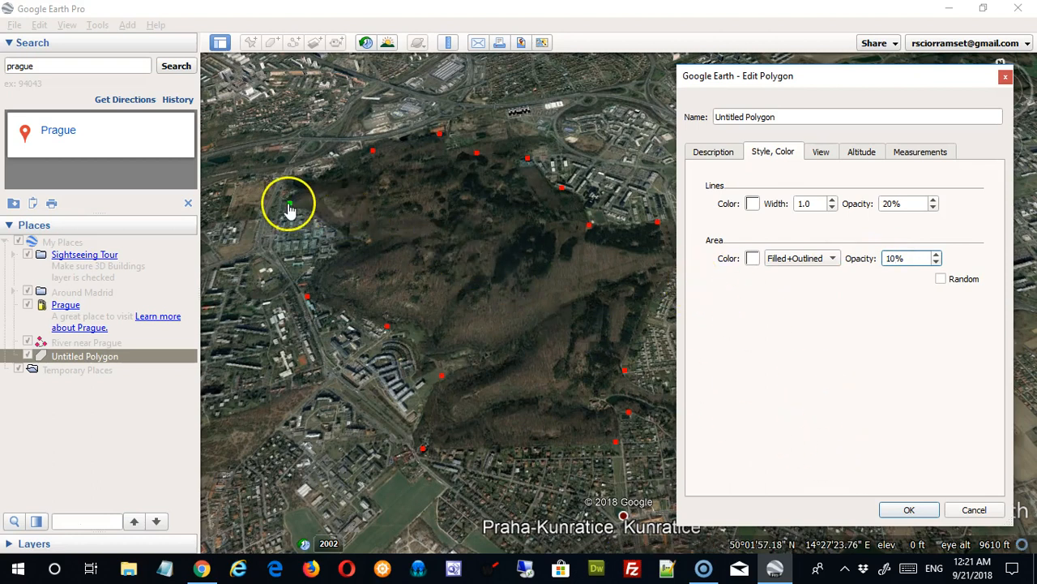
- Reshape the northwest corner of the forest polygon by moving its corner vertex and adding vertices beside it
{"action": "left_click", "coordinate": [292, 204]}
{"action": "mouse_move", "coordinate": [294, 209]}
{"action": "left_mouse_down"}
{"action": "mouse_move", "coordinate": [306, 219]}
{"action": "mouse_move", "coordinate": [298, 189]}
{"action": "left_mouse_up"}
{"action": "left_click", "coordinate": [299, 209]}
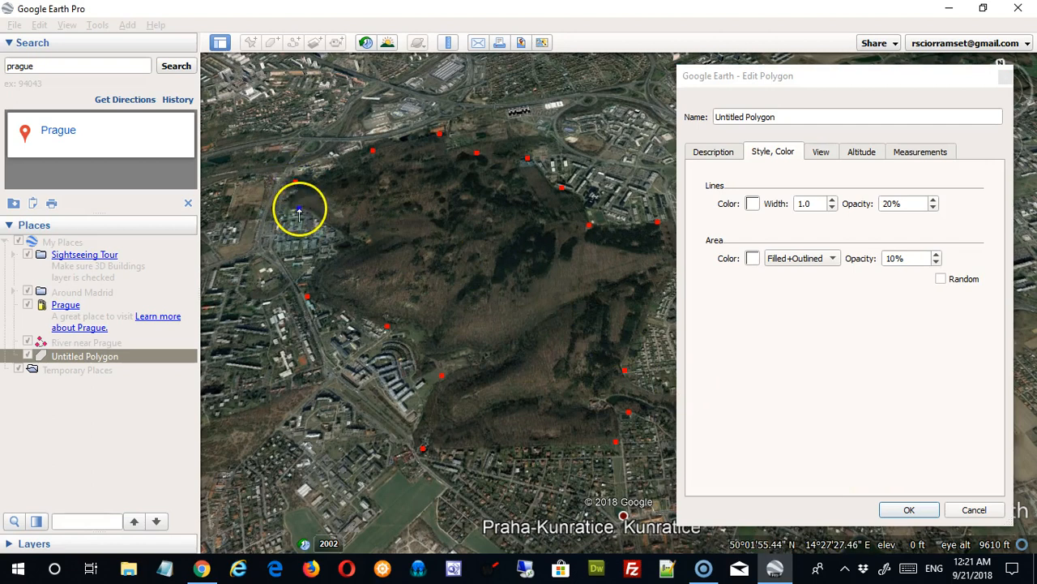
{"action": "left_click_drag", "start_coordinate": [301, 213], "coordinate": [289, 197]}
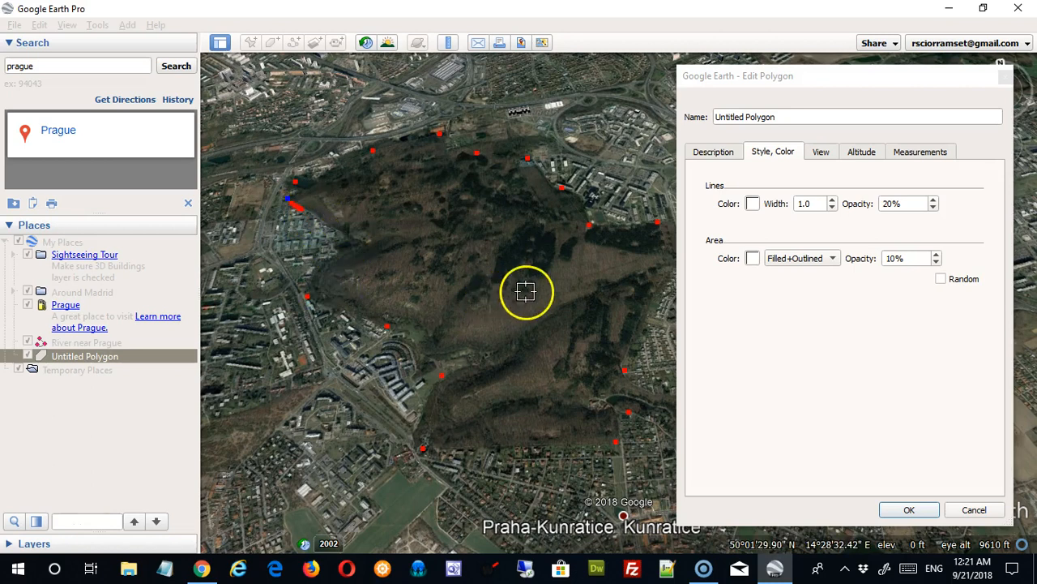
- Set the polygon's area opacity to 100% and its fill color to orange (#ff5500), keeping the Filled+Outlined style
{"action": "left_click", "coordinate": [662, 306]}
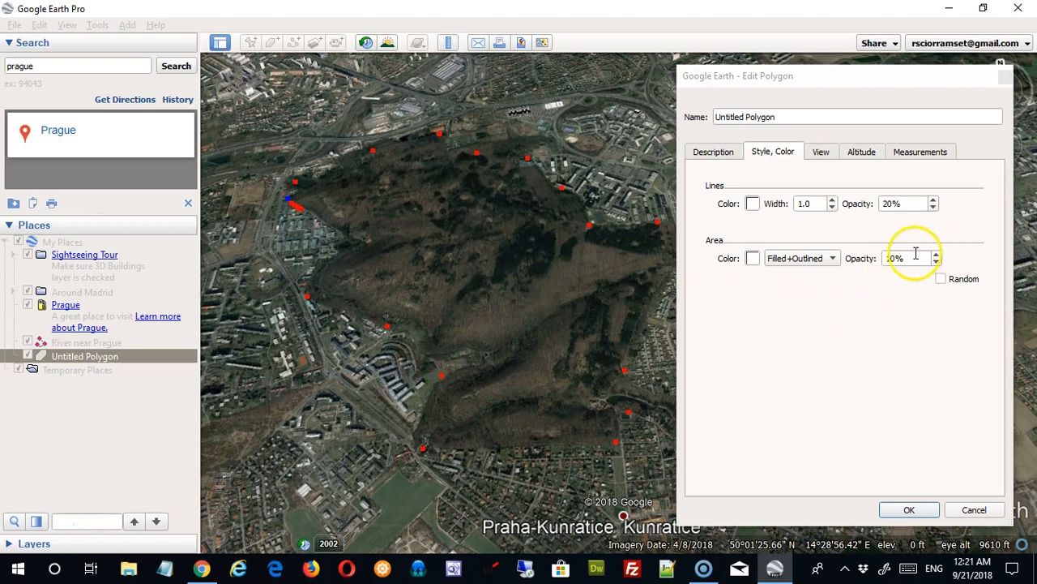
{"action": "left_click_drag", "start_coordinate": [916, 253], "coordinate": [833, 257]}
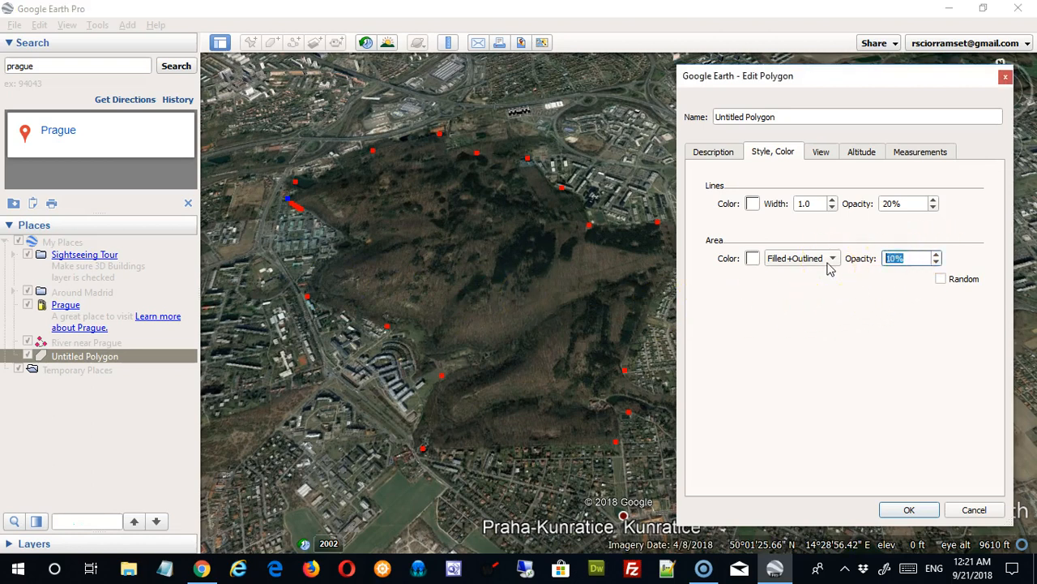
{"action": "type", "text": "0"}
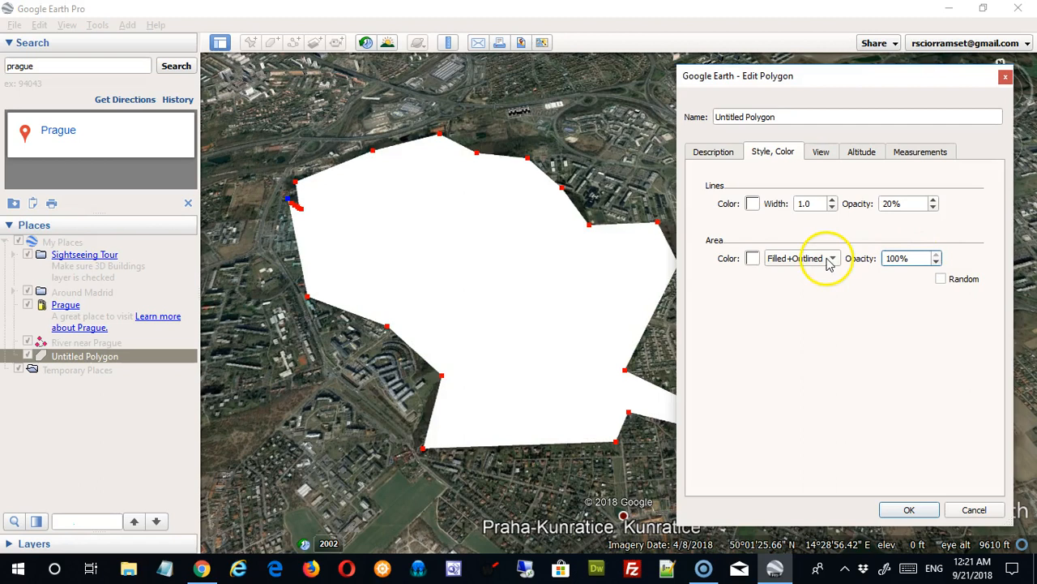
{"action": "left_click", "coordinate": [833, 258]}
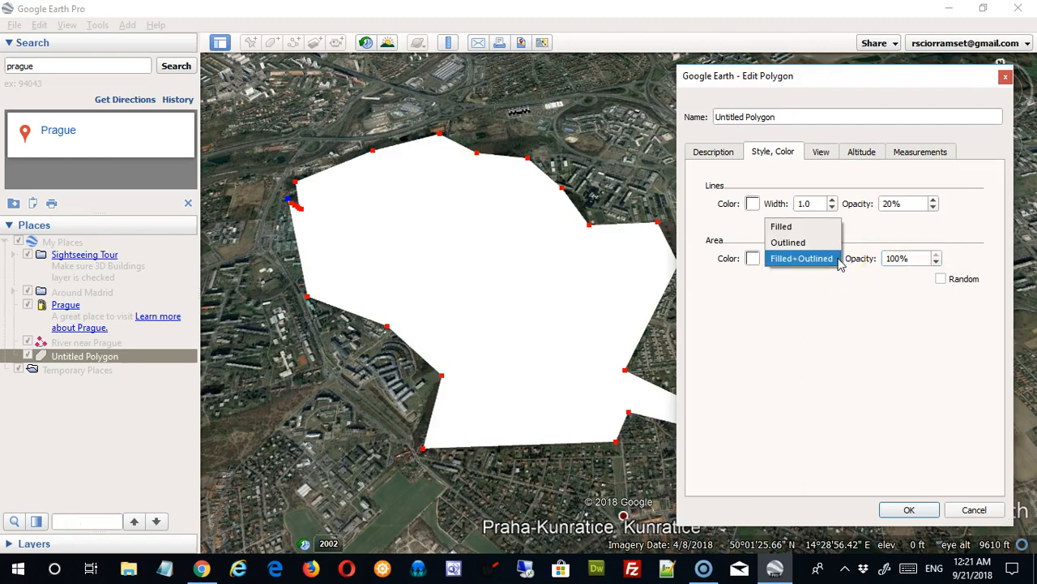
{"action": "left_click", "coordinate": [755, 259]}
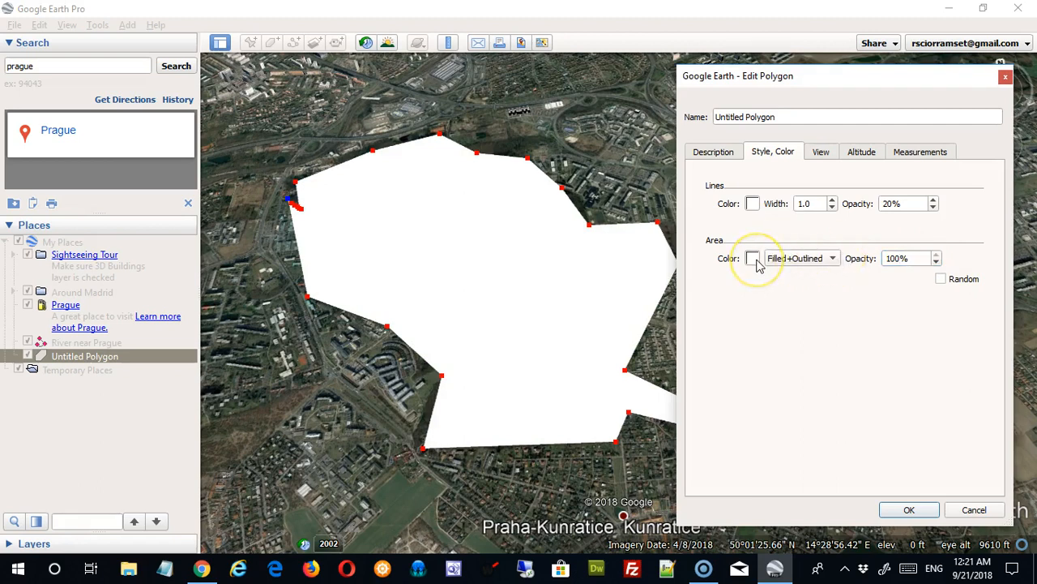
{"action": "left_click", "coordinate": [723, 230]}
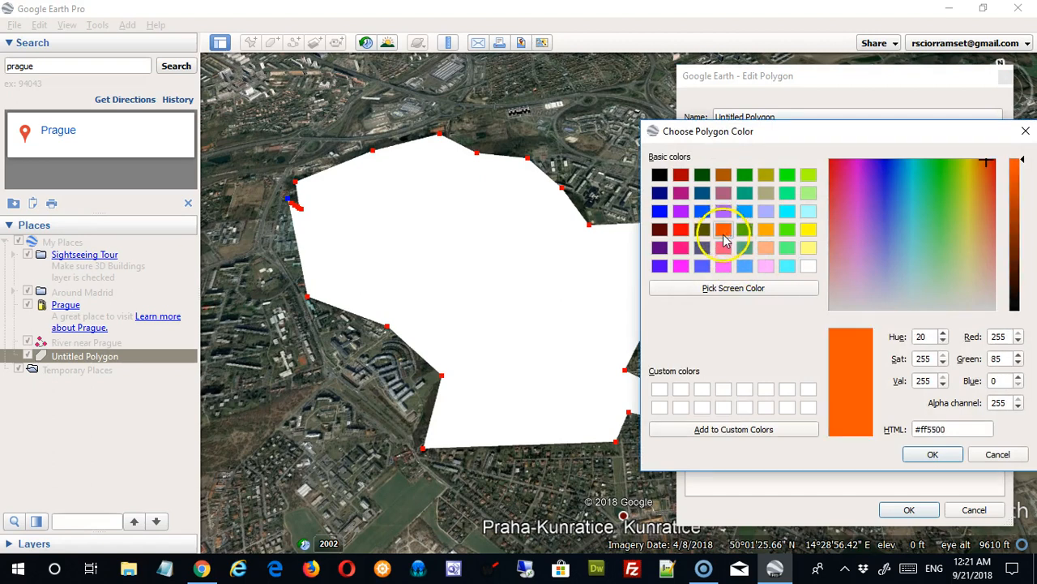
{"action": "left_click", "coordinate": [928, 454]}
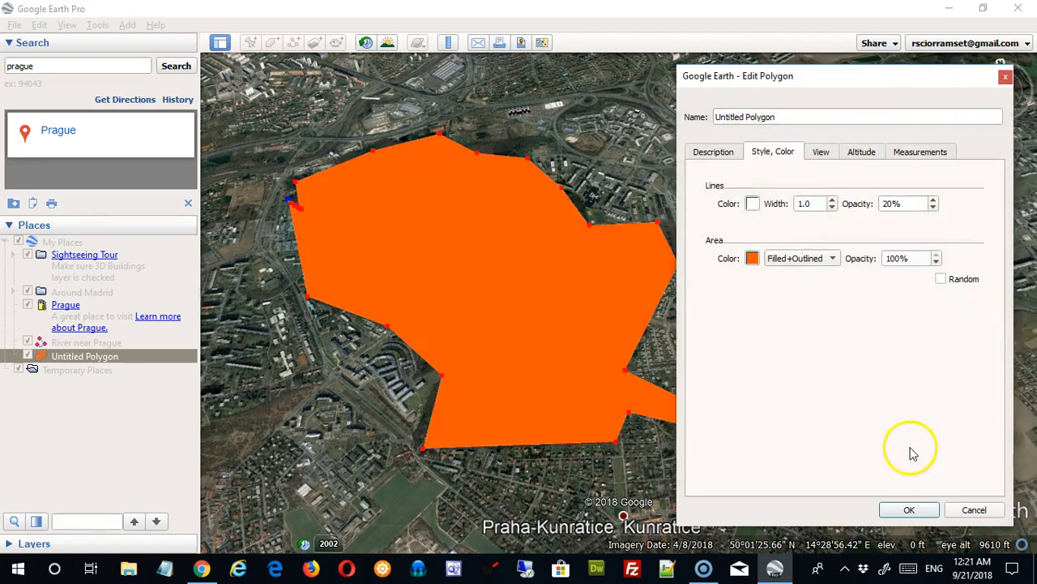
- Set the polygon's line color to red and line width to 2.0, and save the style changes
{"action": "left_click", "coordinate": [753, 203]}
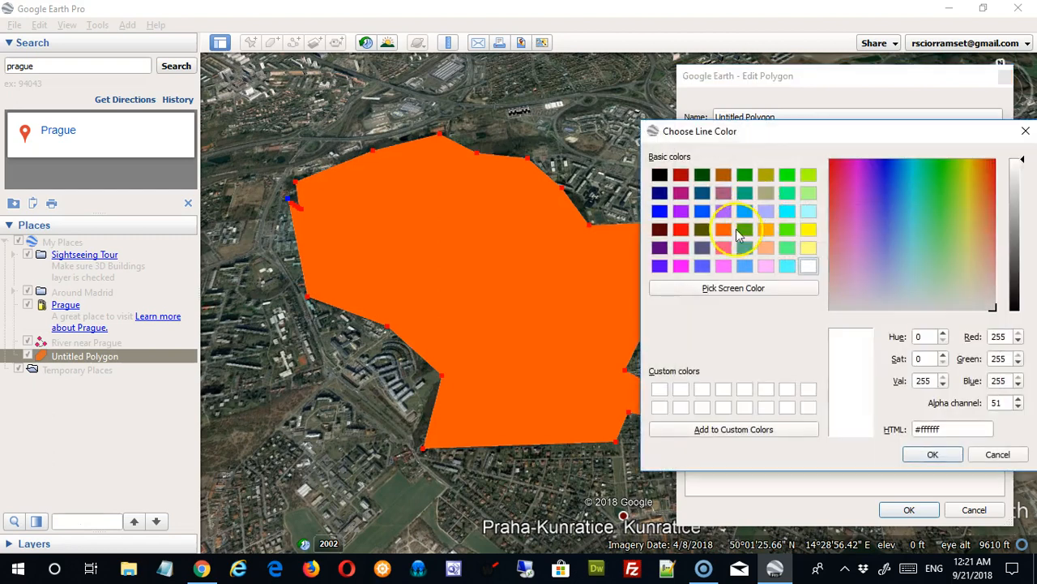
{"action": "left_click", "coordinate": [681, 230]}
{"action": "left_click", "coordinate": [906, 457]}
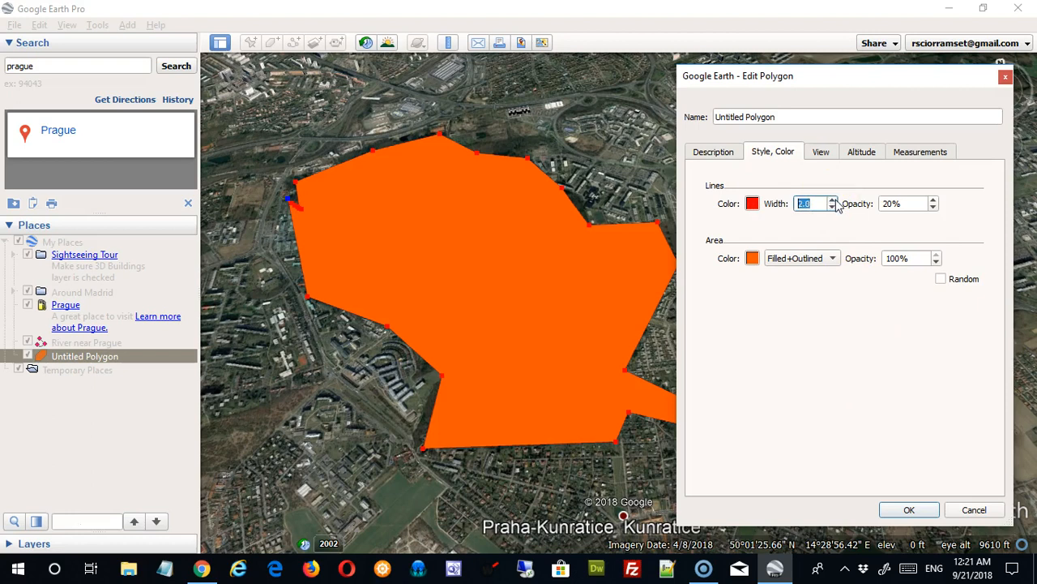
{"action": "left_click", "coordinate": [908, 511]}
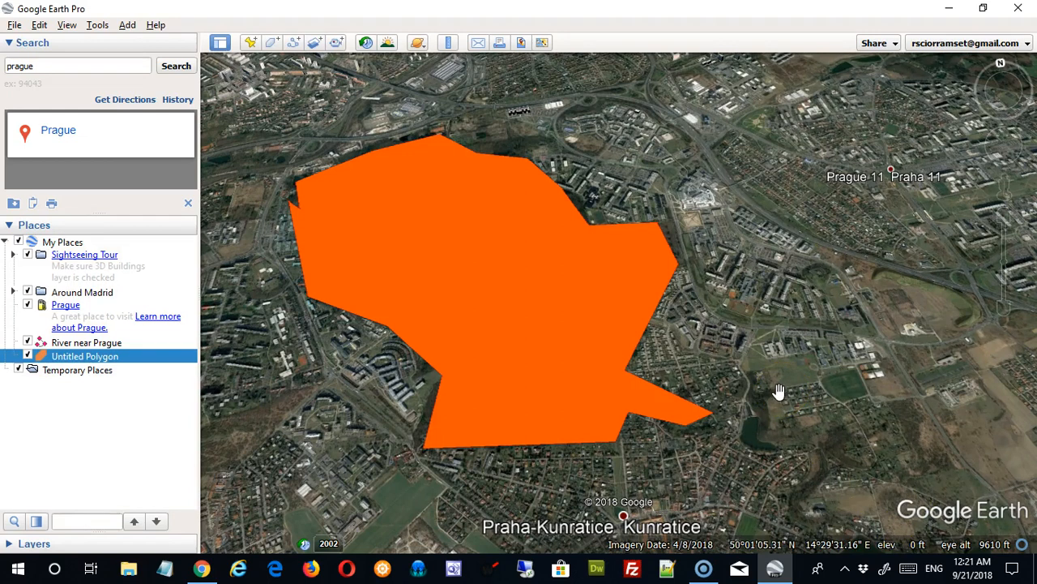
- Rename the untitled polygon "Mountains in city" through its properties and save it
{"action": "right_click", "coordinate": [91, 362]}
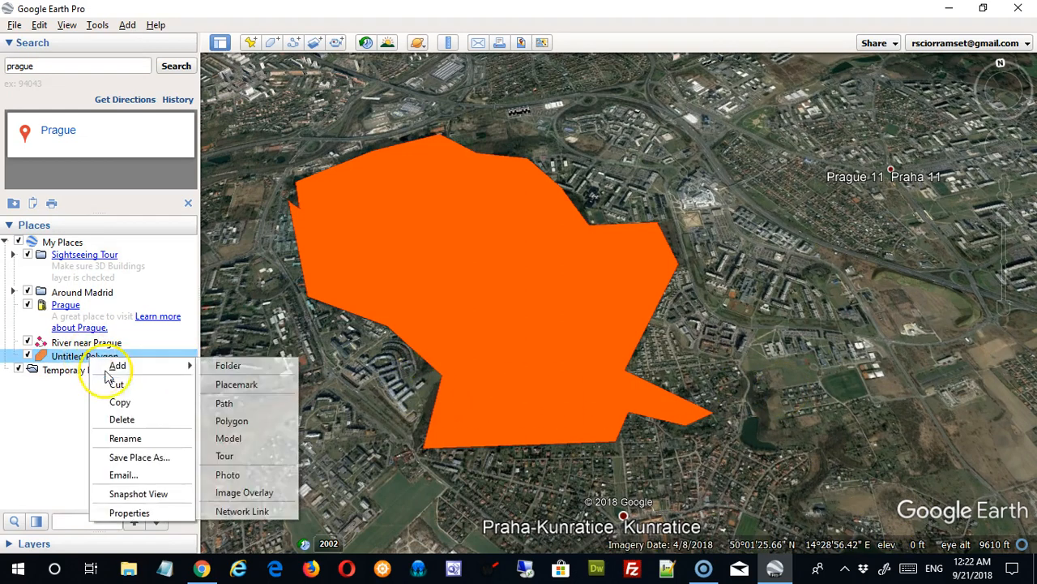
{"action": "left_click", "coordinate": [149, 512]}
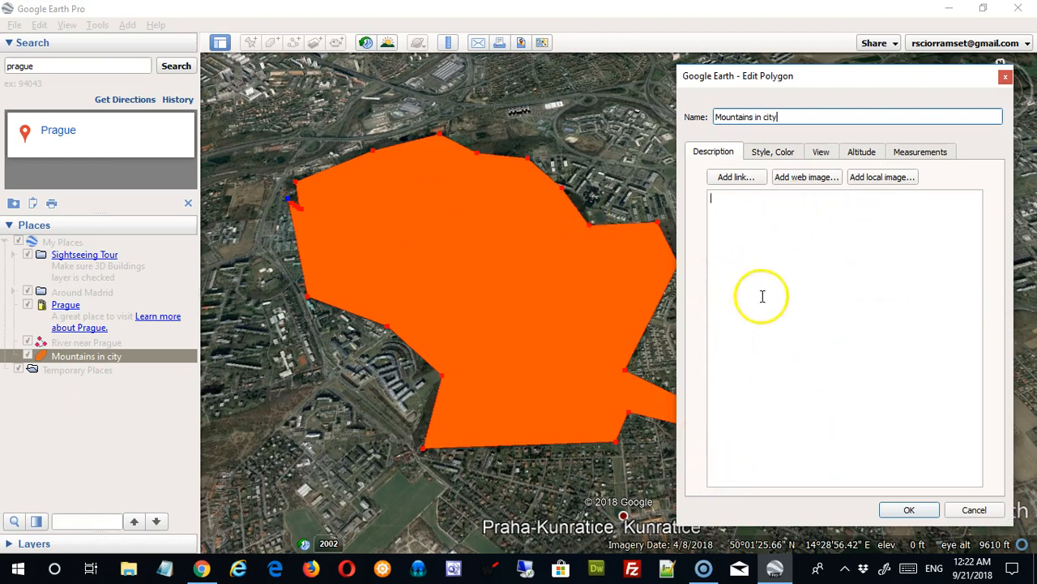
{"action": "left_click", "coordinate": [911, 516]}
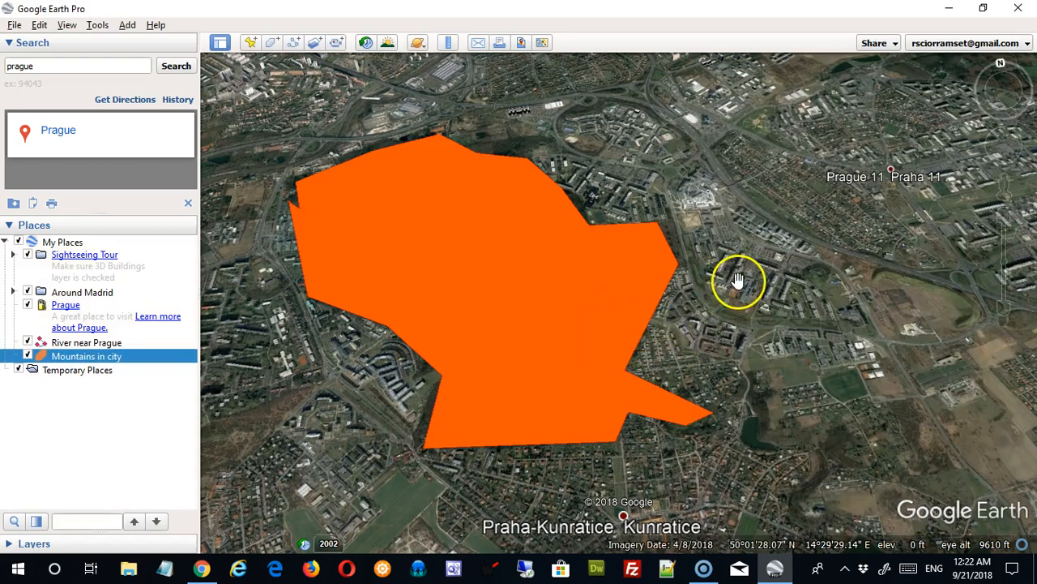
- Hide the sidebar and show it again
{"action": "left_click_drag", "start_coordinate": [595, 278], "coordinate": [644, 296]}
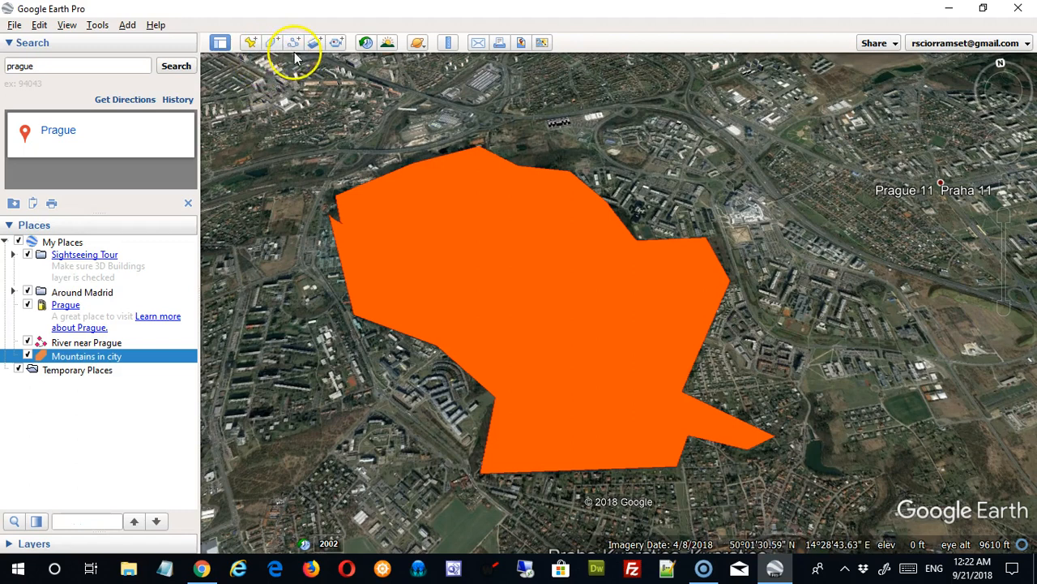
{"action": "left_click", "coordinate": [221, 44]}
{"action": "left_click", "coordinate": [221, 45]}
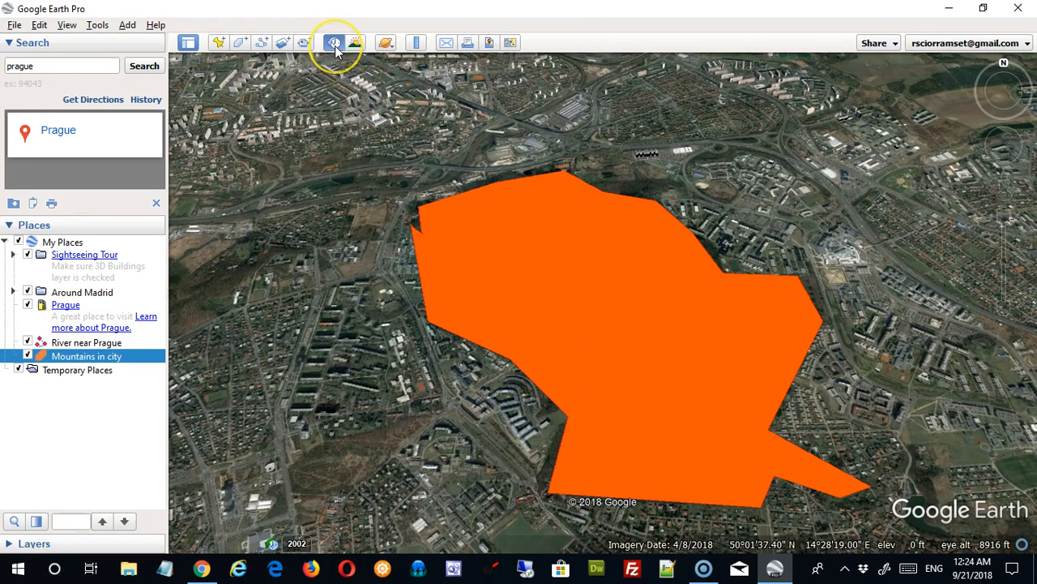
- Examine the area's historical imagery on the timeline near 2018 and preview it with sunlight shading
{"action": "left_click", "coordinate": [334, 46]}
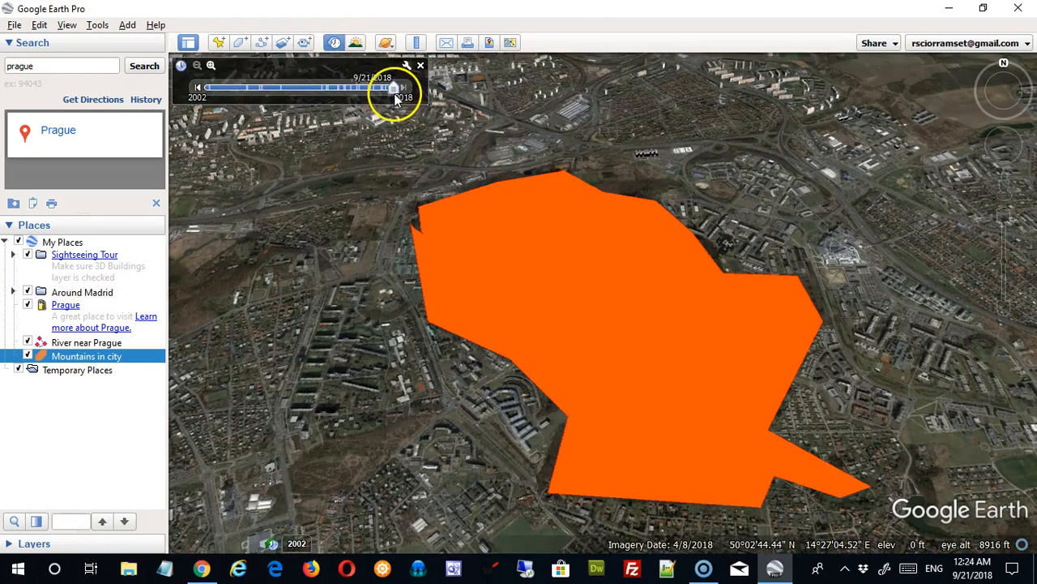
{"action": "mouse_move", "coordinate": [391, 90]}
{"action": "left_mouse_down"}
{"action": "mouse_move", "coordinate": [328, 86]}
{"action": "mouse_move", "coordinate": [398, 93]}
{"action": "left_mouse_up"}
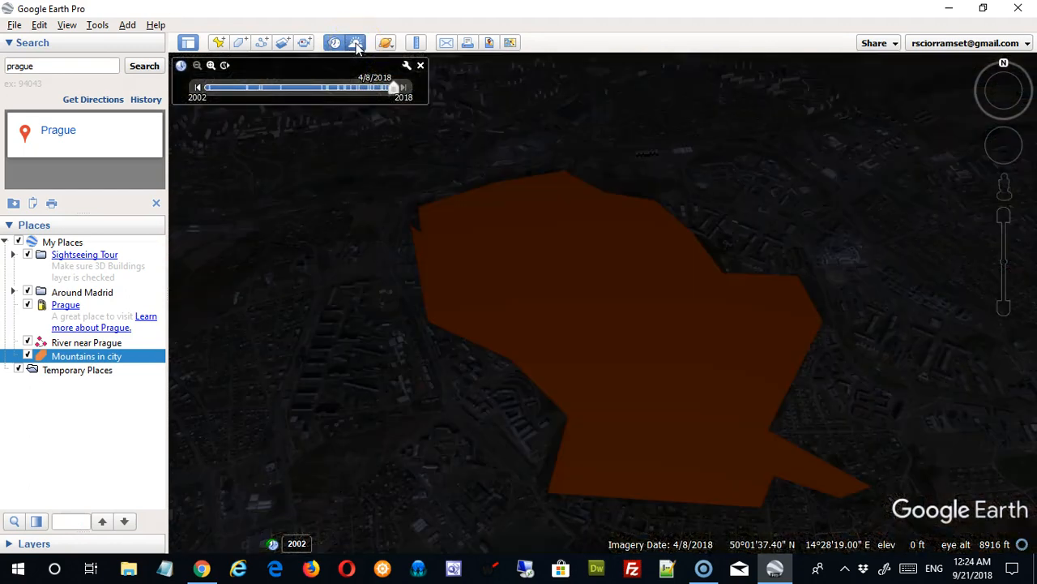
{"action": "left_click", "coordinate": [357, 45]}
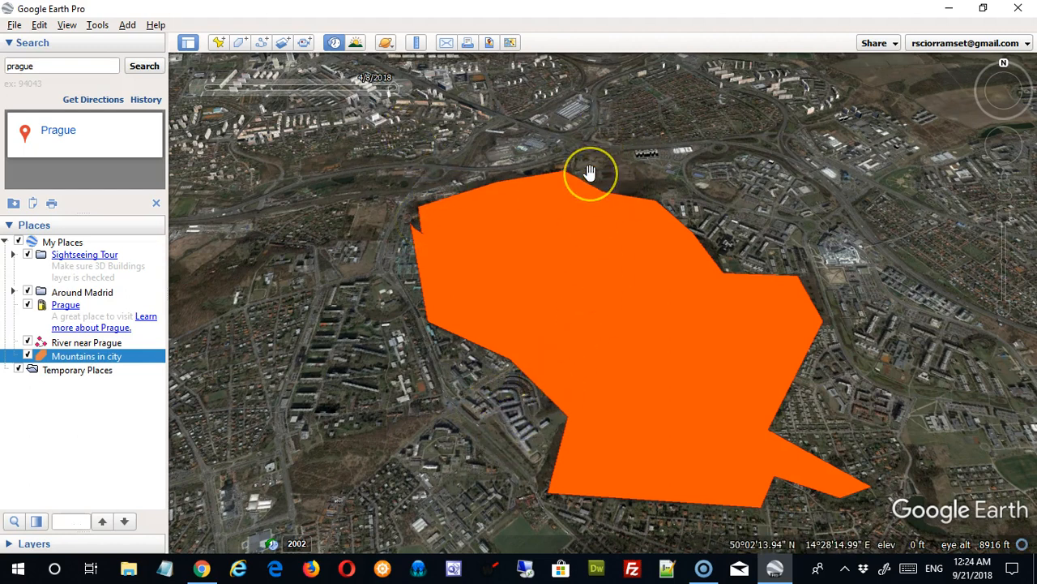
- View the Sky map and return to the Earth view
{"action": "left_click", "coordinate": [386, 44]}
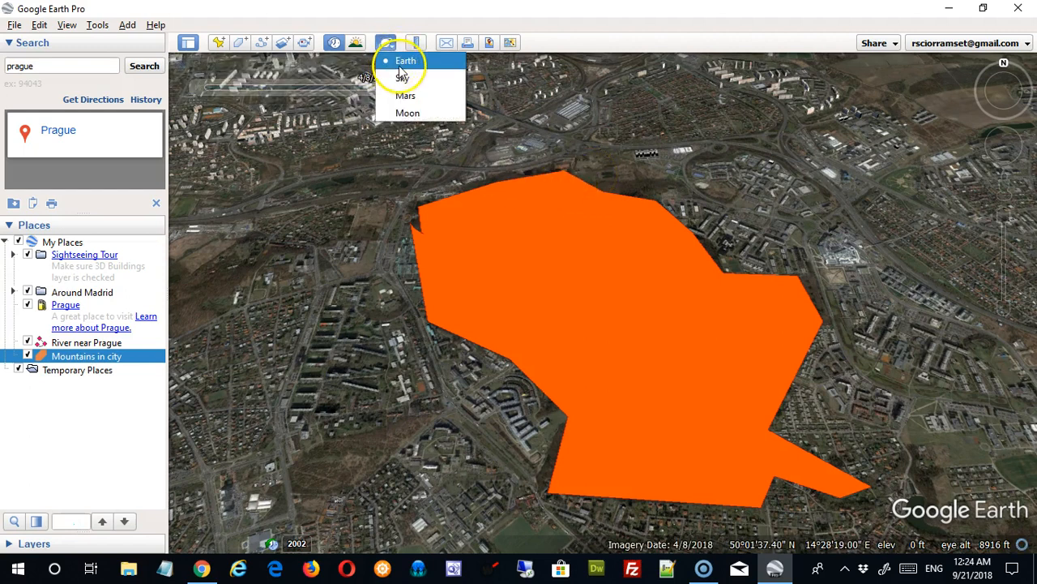
{"action": "left_click", "coordinate": [404, 79]}
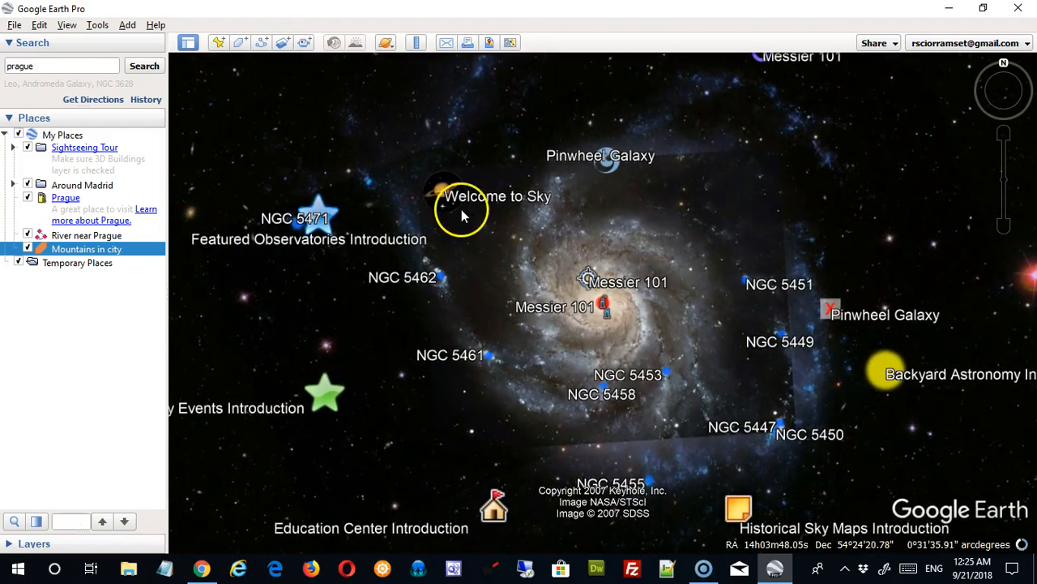
{"action": "left_click", "coordinate": [385, 42]}
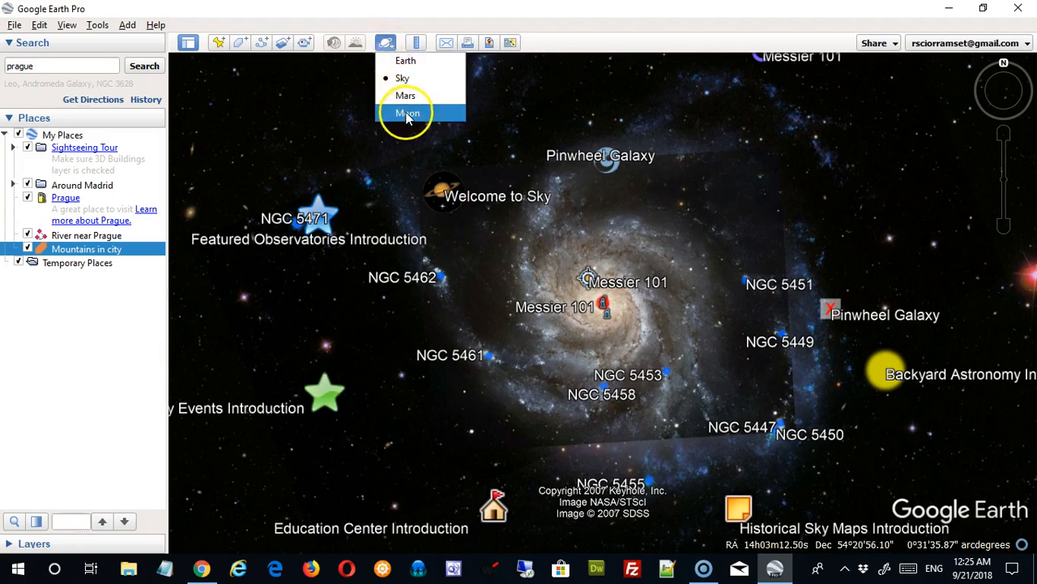
{"action": "left_click", "coordinate": [404, 62]}
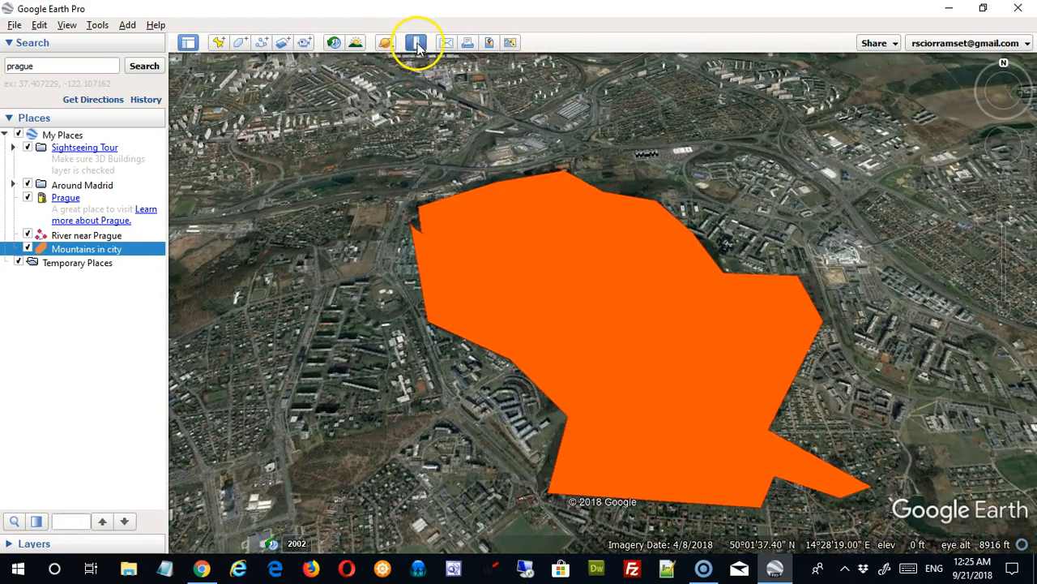
- Measure a ruler path across the orange polygon from its northwest edge to its southern edge, and clear the measurement
{"action": "left_click", "coordinate": [417, 43]}
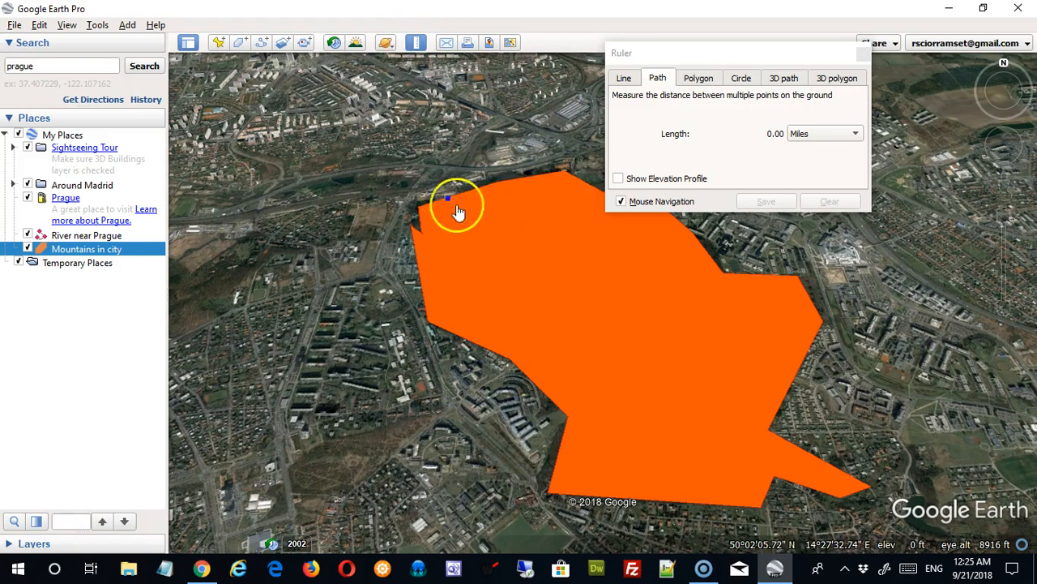
{"action": "left_click", "coordinate": [768, 489]}
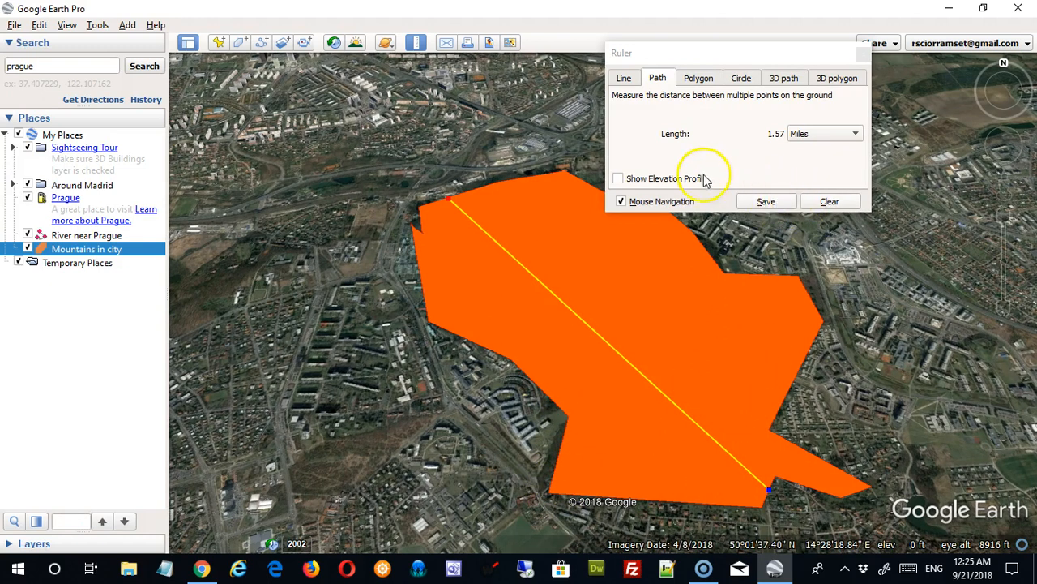
{"action": "left_click", "coordinate": [829, 201]}
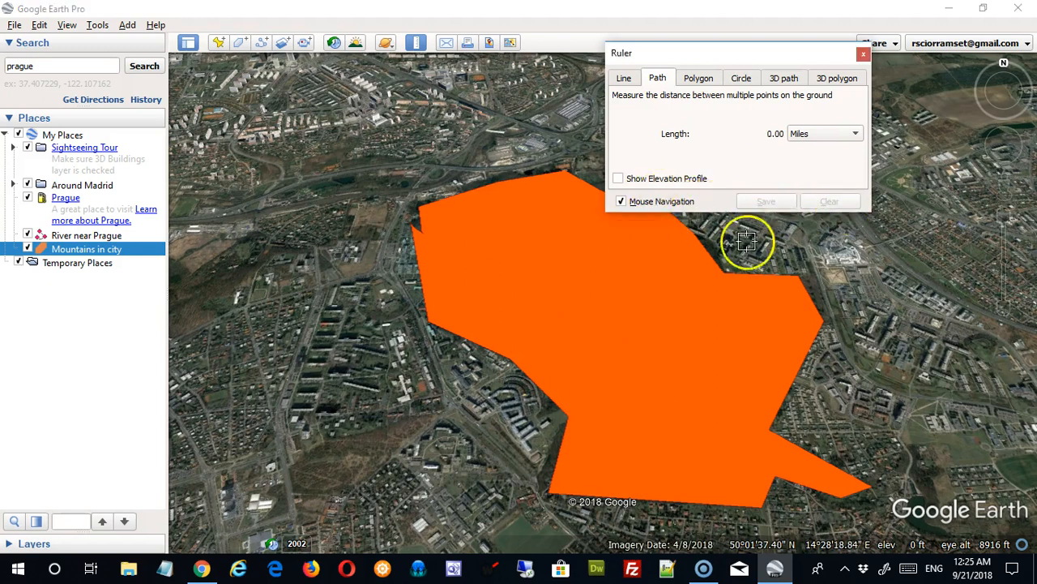
- Draw a ruler path about 1.08 miles long from the polygon's southwest corner to its northeast corner and save it as "width of mountains"
{"action": "left_click", "coordinate": [551, 493]}
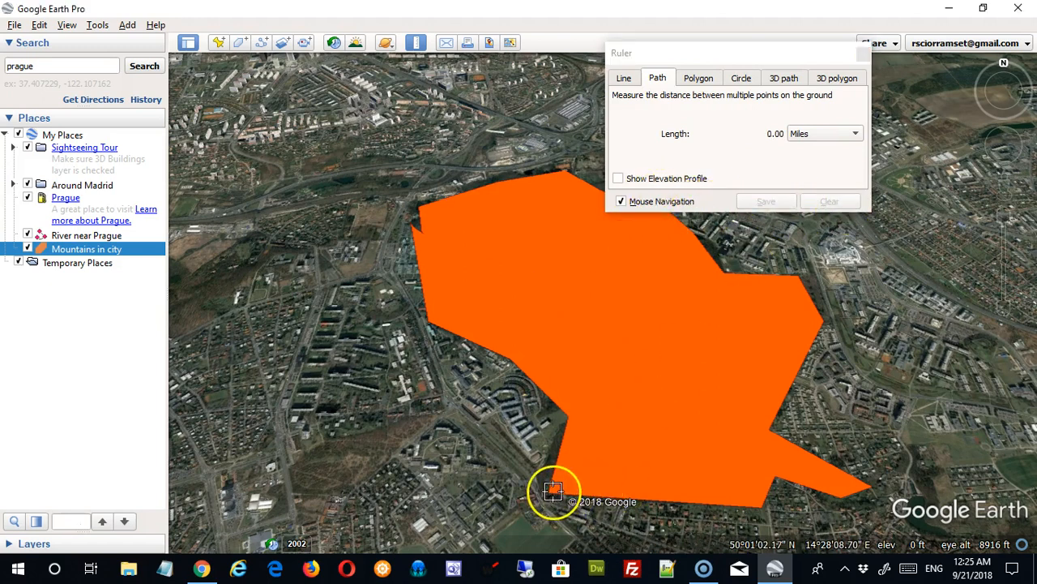
{"action": "left_click", "coordinate": [803, 288]}
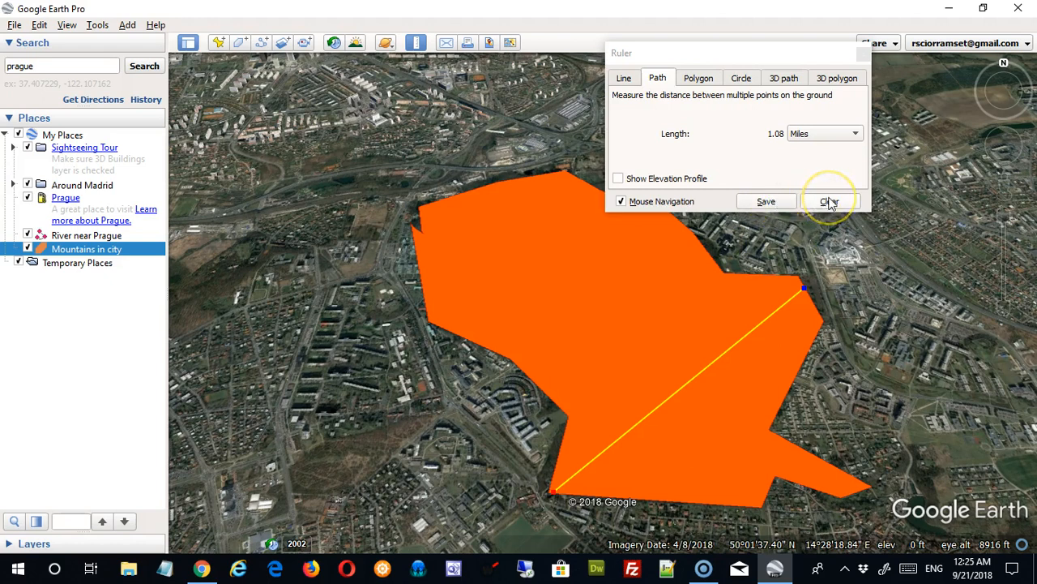
{"action": "left_click", "coordinate": [767, 202]}
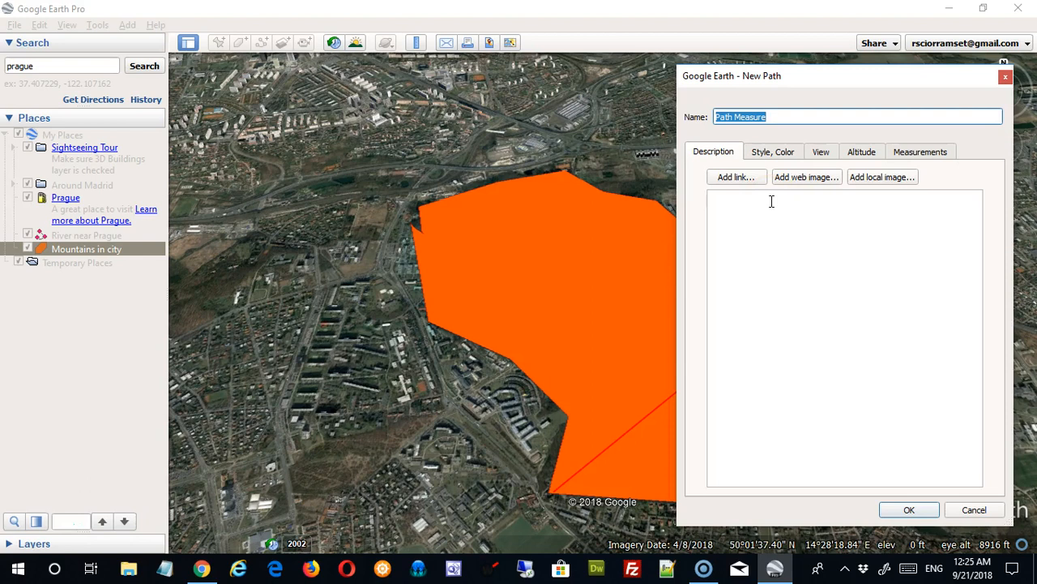
{"action": "left_click", "coordinate": [772, 202]}
{"action": "type", "text": "w"}
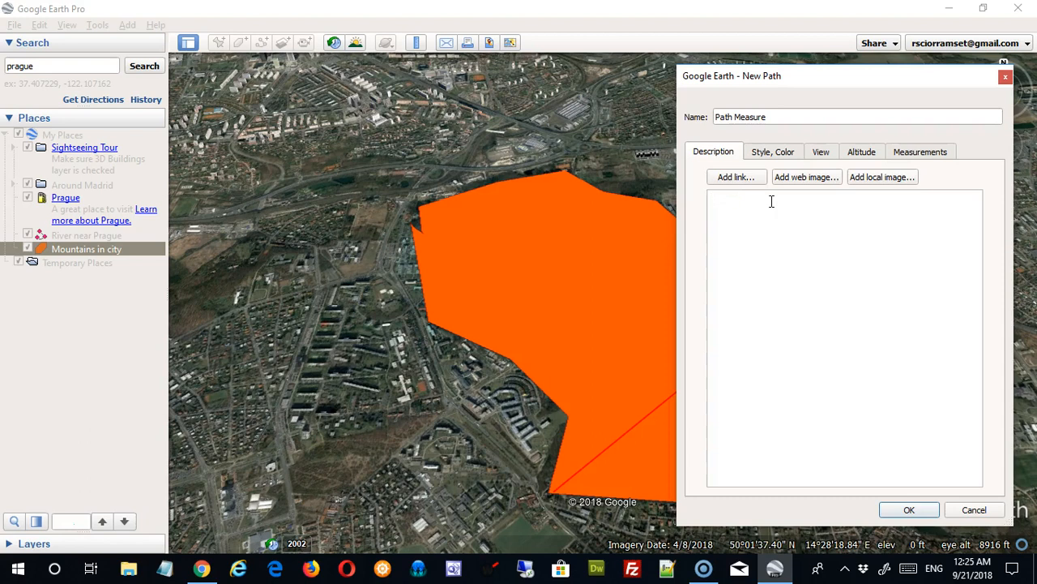
{"action": "left_click_drag", "start_coordinate": [811, 122], "coordinate": [689, 104]}
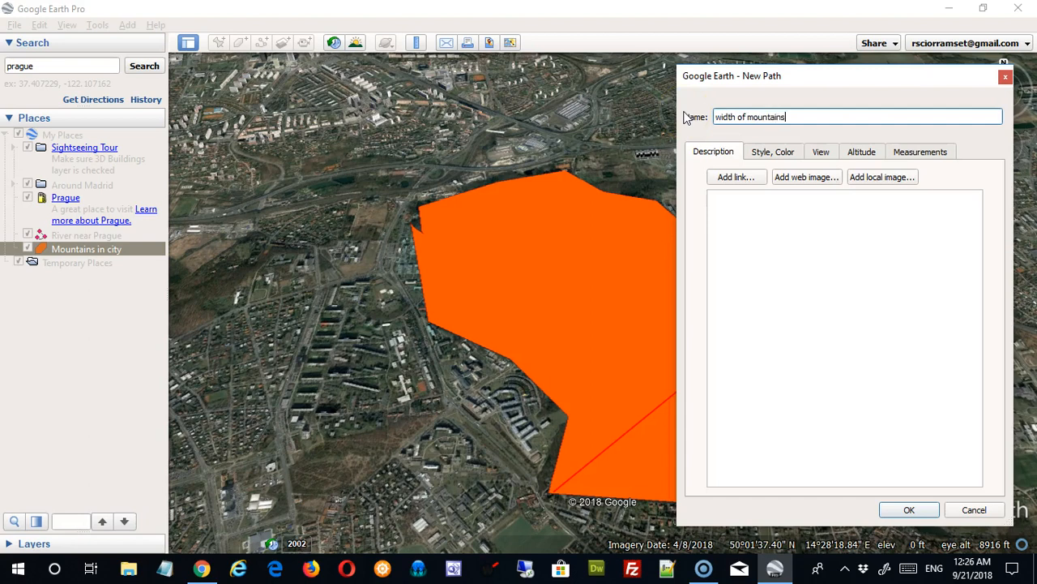
{"action": "left_click", "coordinate": [909, 509]}
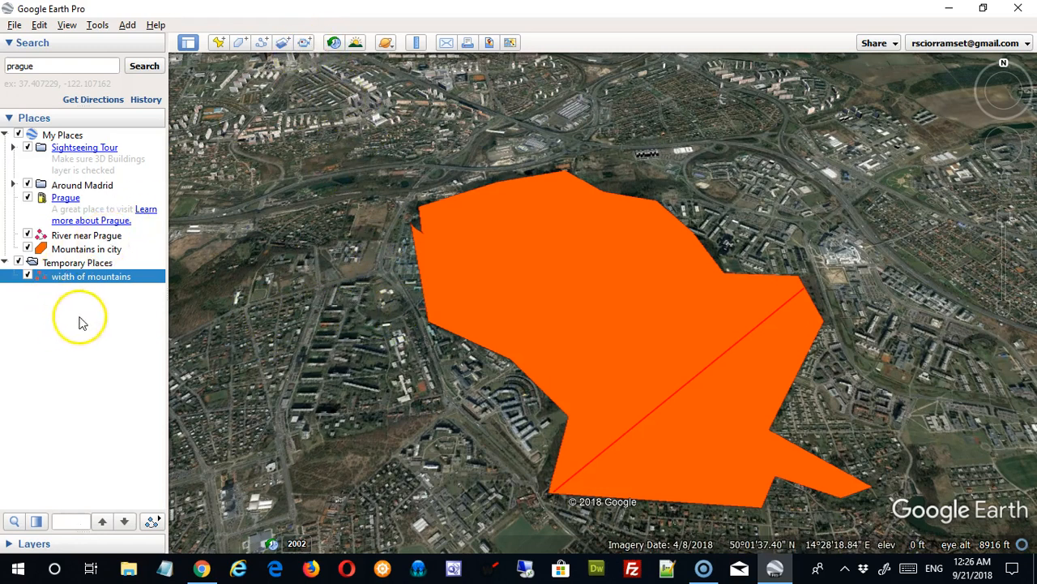
- Look through the contents of the Sightseeing Tour and Around Madrid folders and collapse them again
{"action": "left_click", "coordinate": [13, 148]}
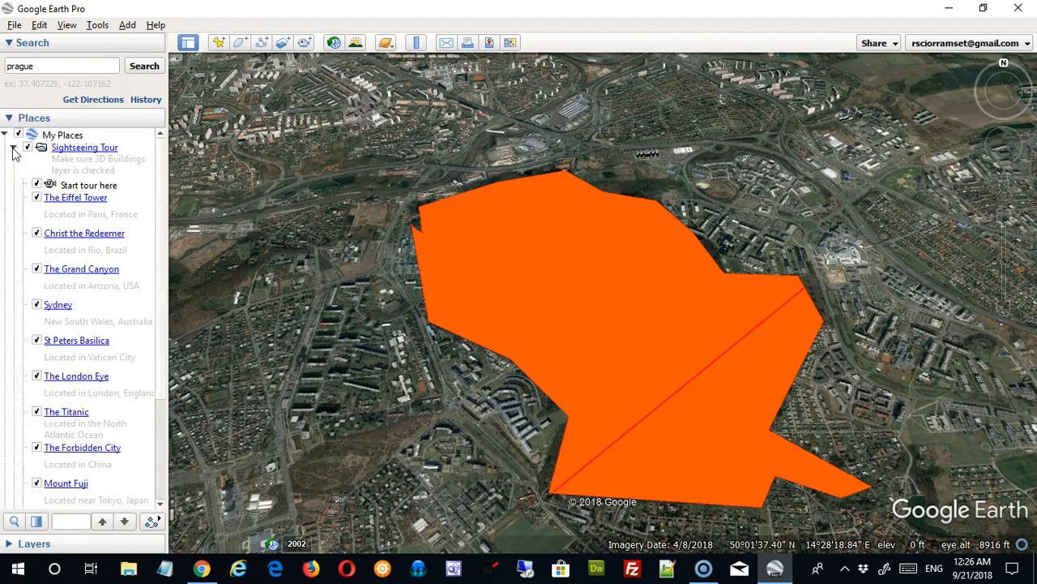
{"action": "left_click", "coordinate": [13, 148]}
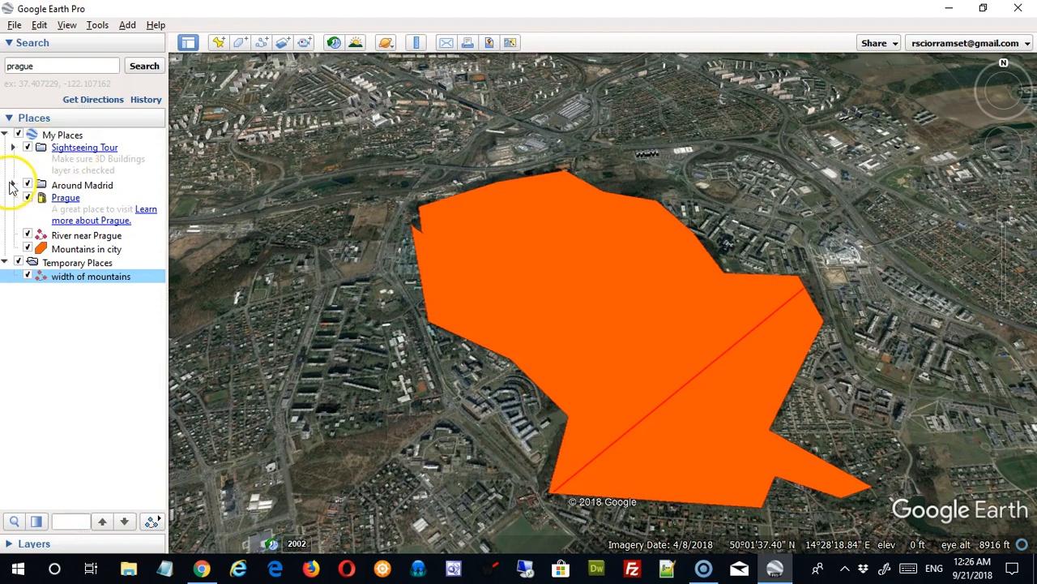
{"action": "left_click", "coordinate": [13, 187]}
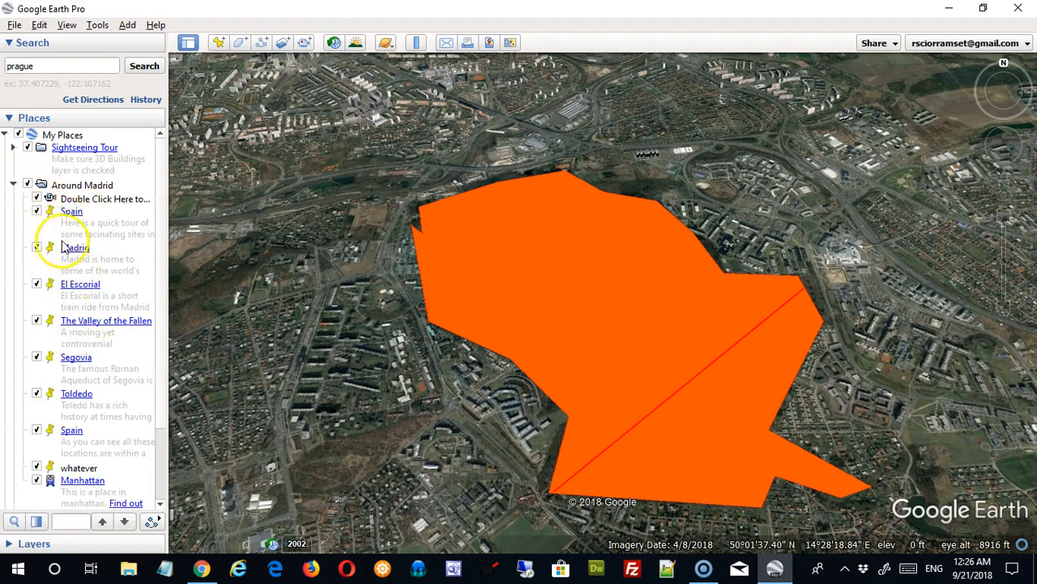
{"action": "left_click", "coordinate": [13, 186]}
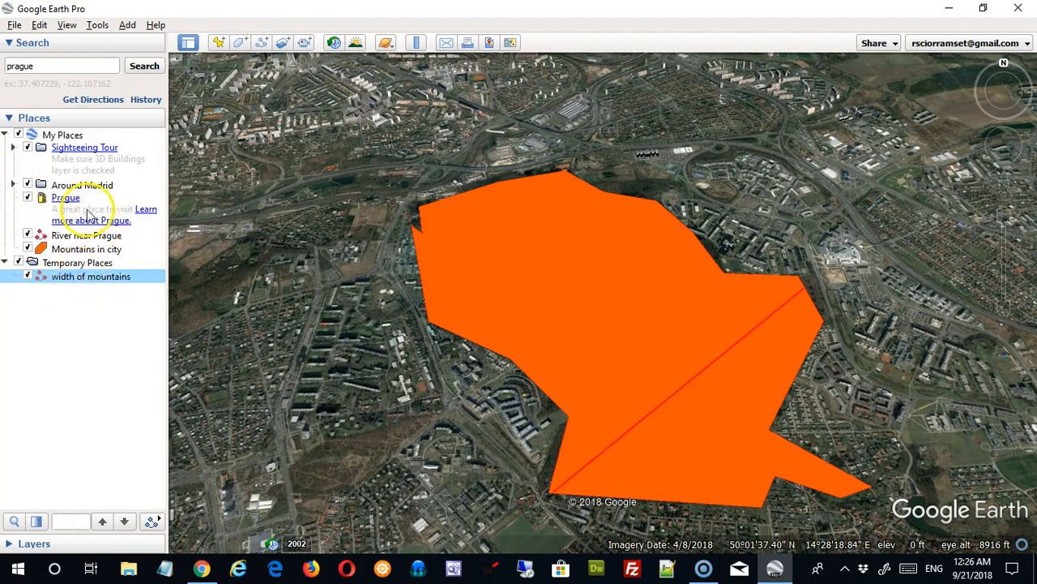
{"action": "left_click", "coordinate": [46, 333]}
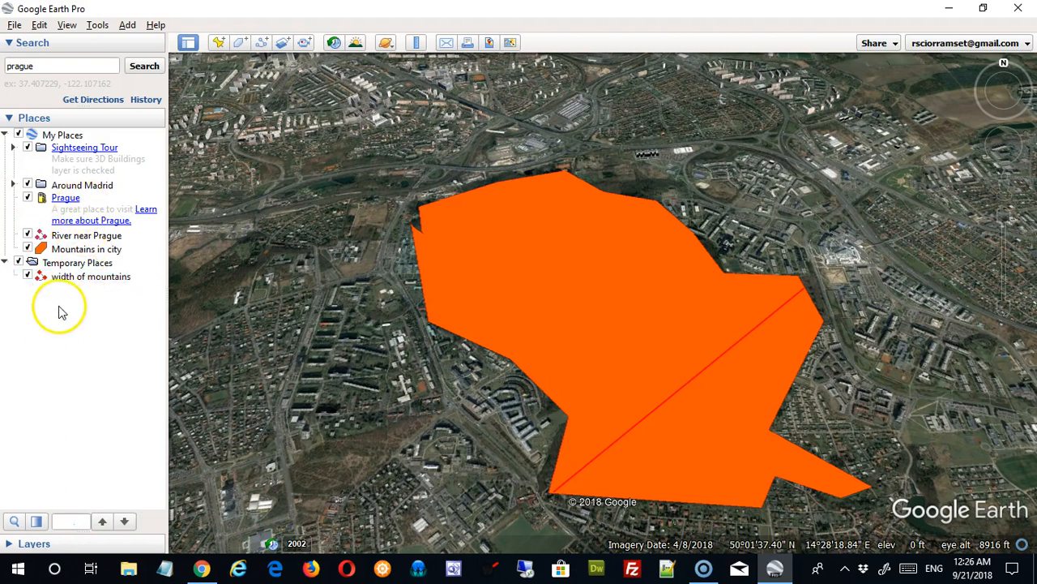
{"action": "right_click", "coordinate": [71, 251]}
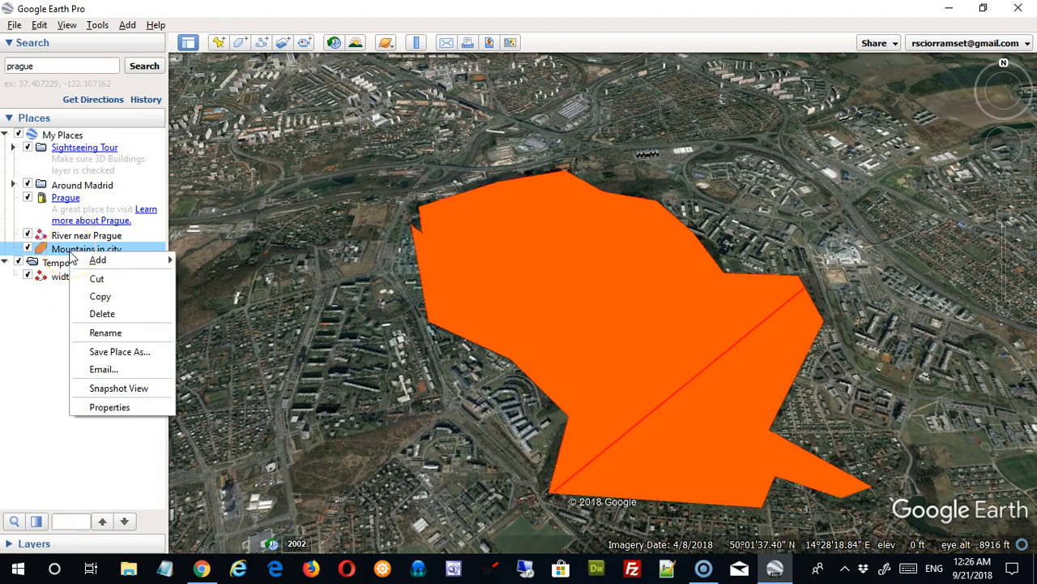
{"action": "left_click", "coordinate": [52, 313]}
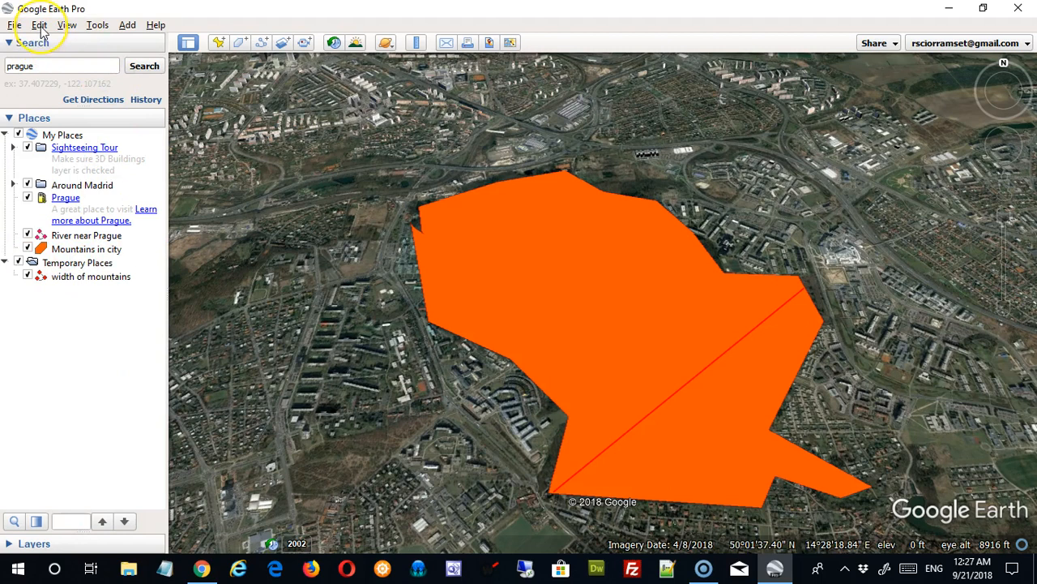
- Add a new folder named "prague tour" to My Places
{"action": "left_click", "coordinate": [133, 26]}
{"action": "left_click", "coordinate": [143, 40]}
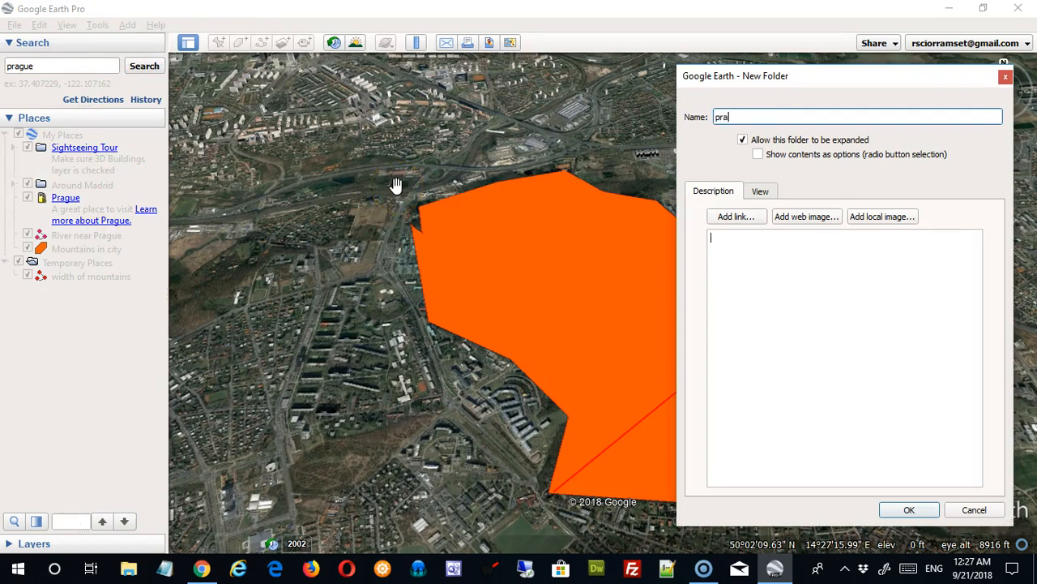
{"action": "type", "text": "prague tour"}
{"action": "key", "text": "Return"}
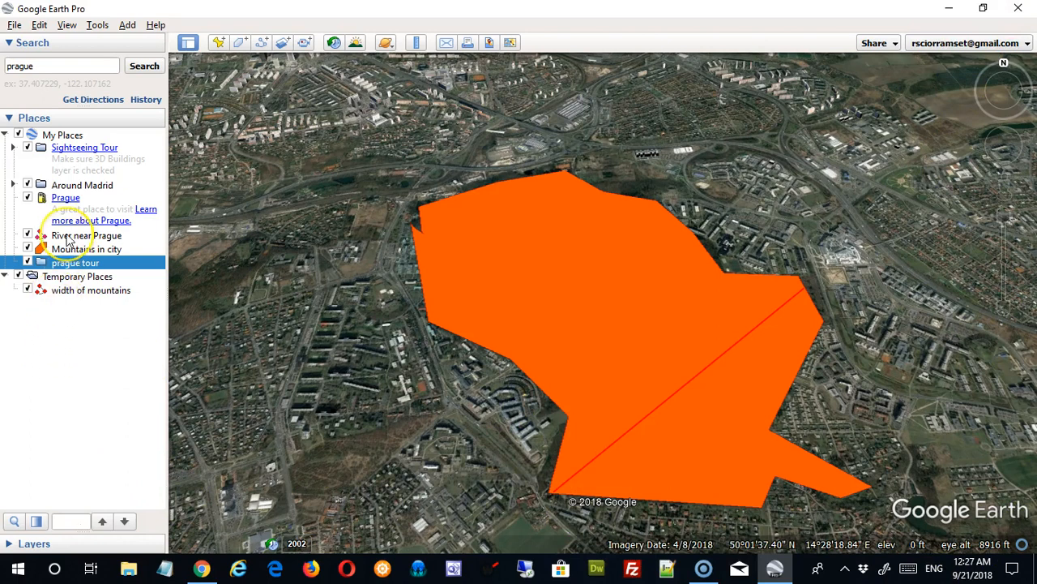
- Move the Prague placemark, River near Prague, Mountains in city and width of mountains into the prague tour folder, and close Prague's info balloon
{"action": "left_click", "coordinate": [64, 201]}
{"action": "left_click_drag", "start_coordinate": [65, 206], "coordinate": [65, 265]}
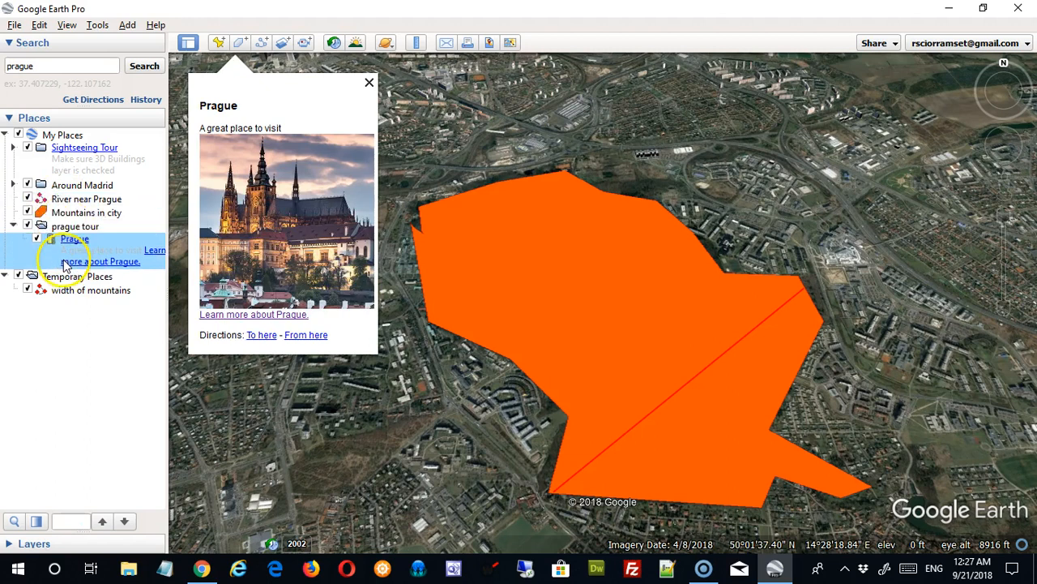
{"action": "left_click", "coordinate": [71, 201]}
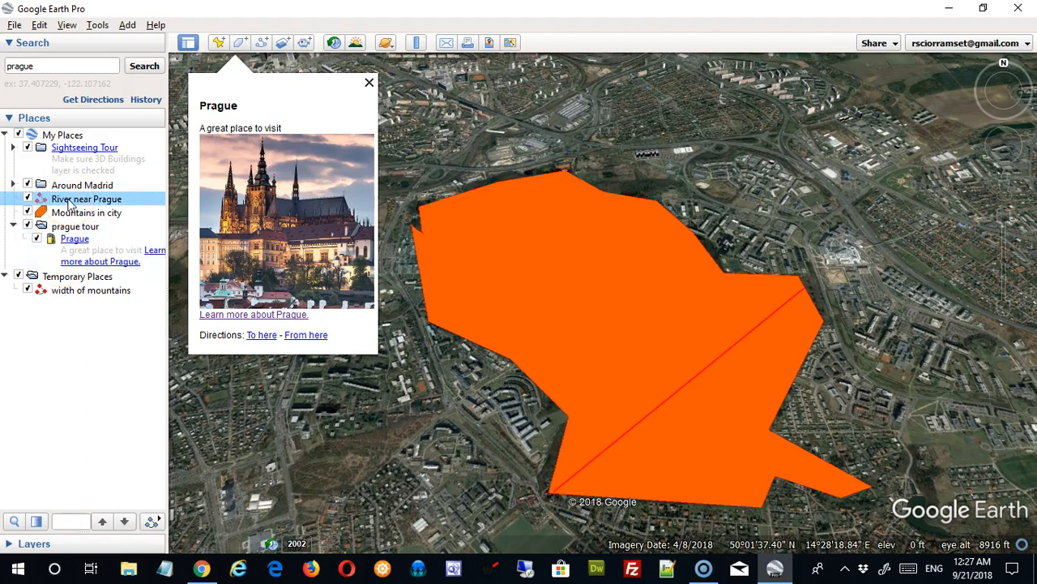
{"action": "left_click_drag", "start_coordinate": [70, 203], "coordinate": [73, 256]}
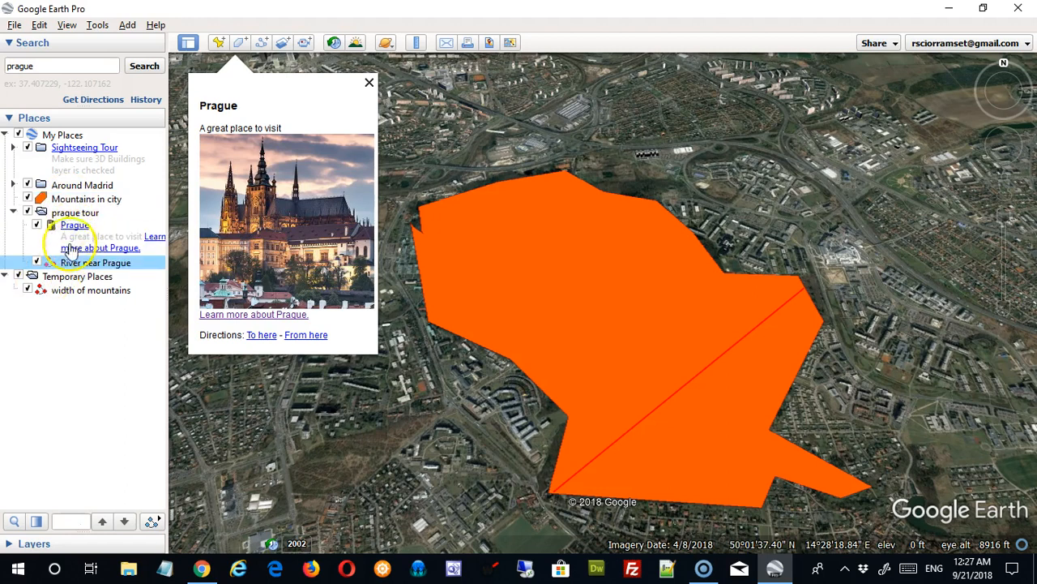
{"action": "left_click_drag", "start_coordinate": [71, 198], "coordinate": [99, 258]}
{"action": "left_click", "coordinate": [94, 281]}
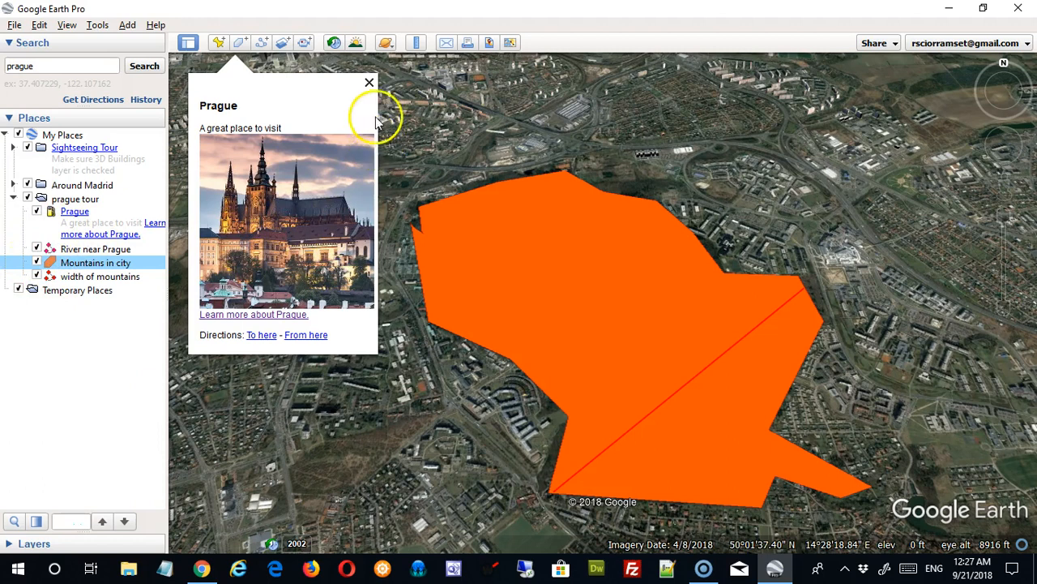
{"action": "left_click", "coordinate": [368, 82]}
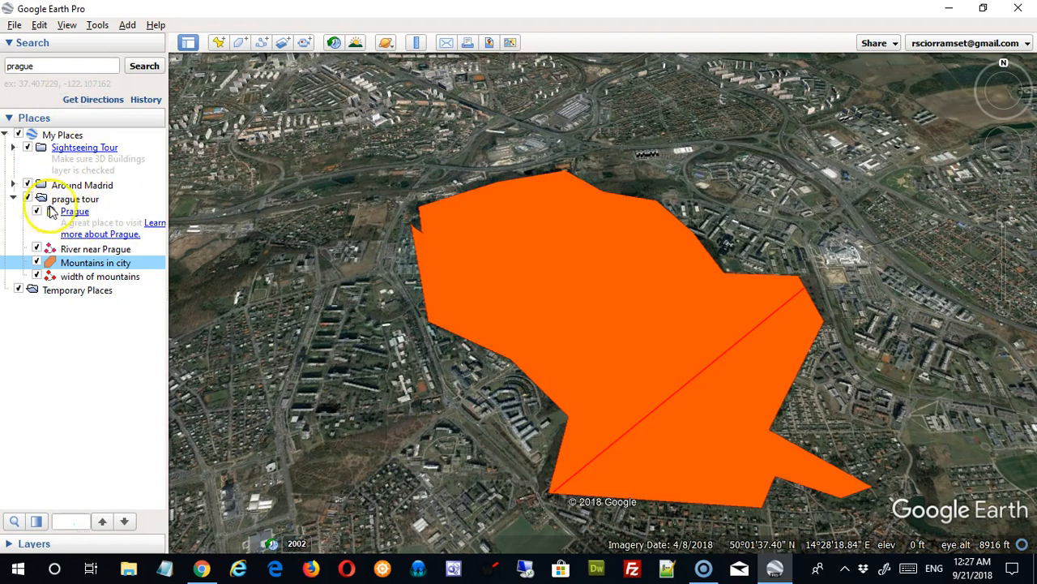
- Fly to the Prague placemark, open its linked Wikipedia page and return to the Earth view
{"action": "double_click", "coordinate": [74, 214]}
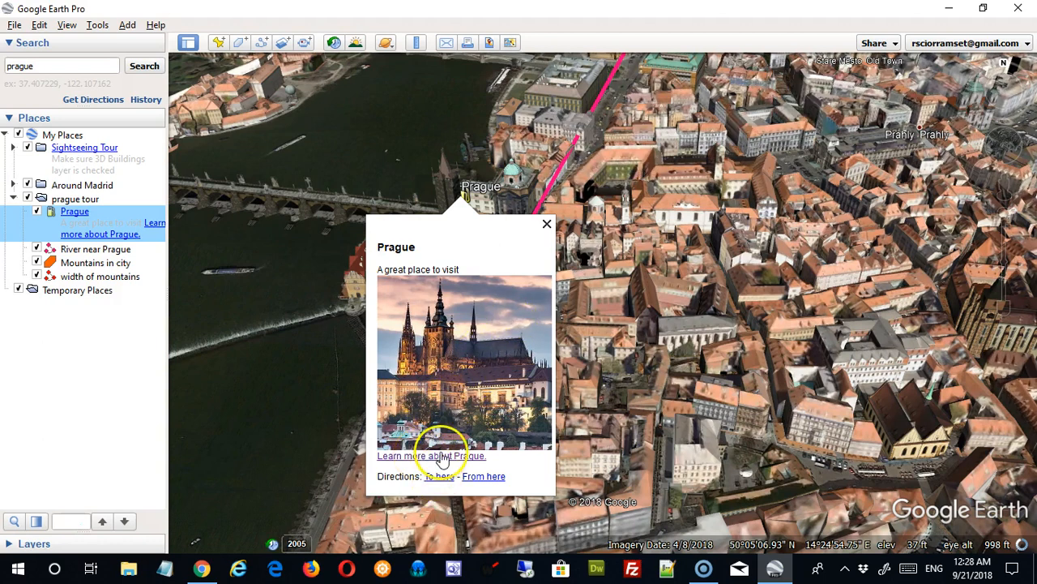
{"action": "left_click", "coordinate": [430, 476]}
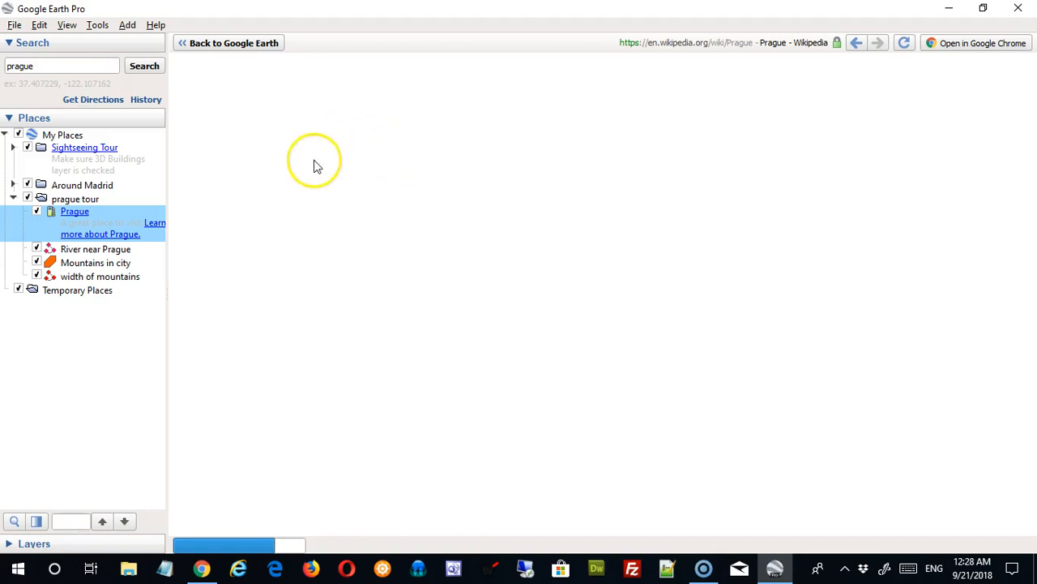
{"action": "left_click", "coordinate": [227, 44]}
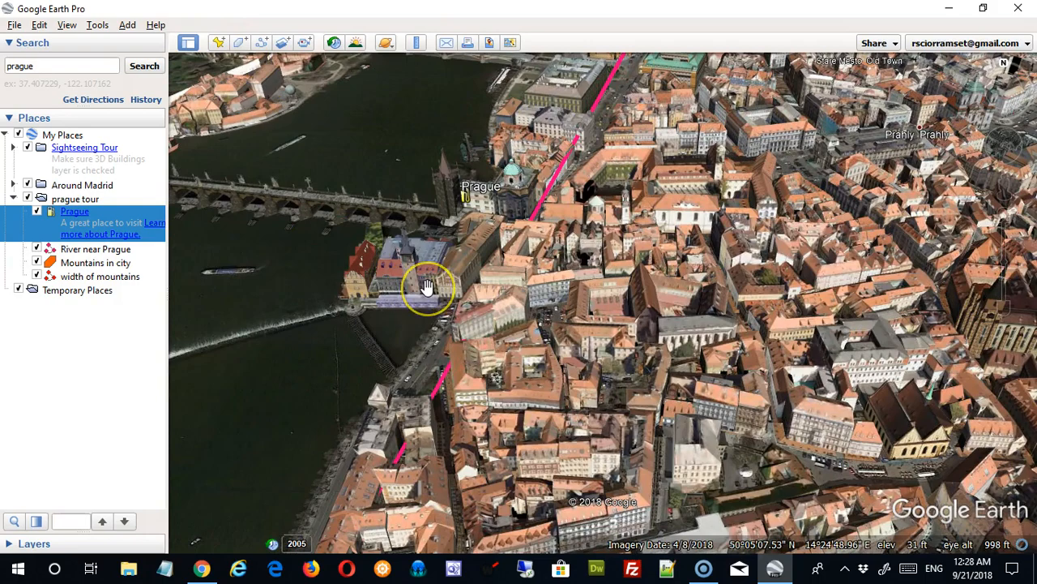
- View River near Prague, Mountains in city and width of mountains in turn, and collapse the prague tour folder
{"action": "double_click", "coordinate": [108, 251]}
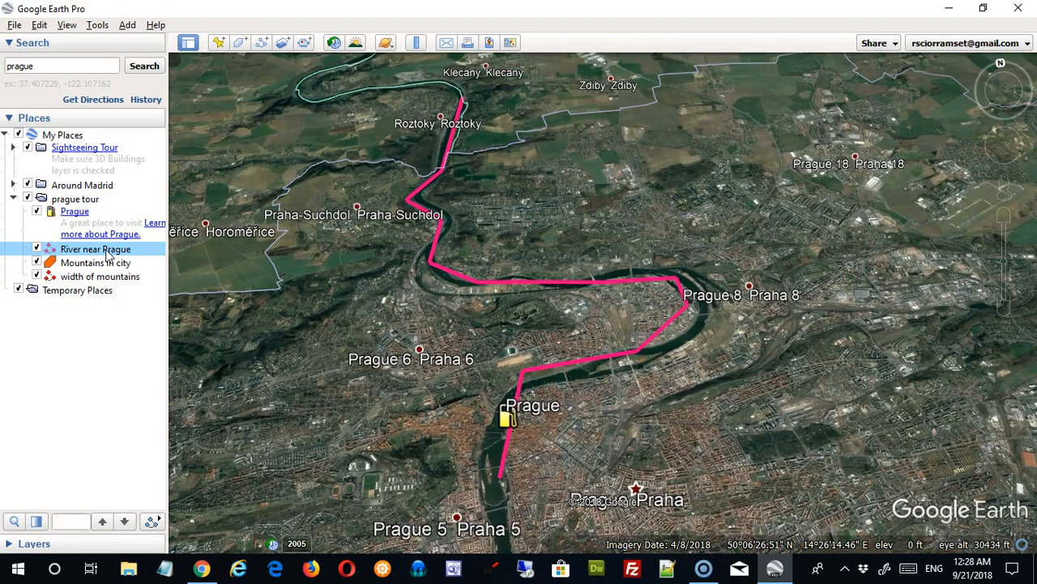
{"action": "left_click", "coordinate": [100, 265]}
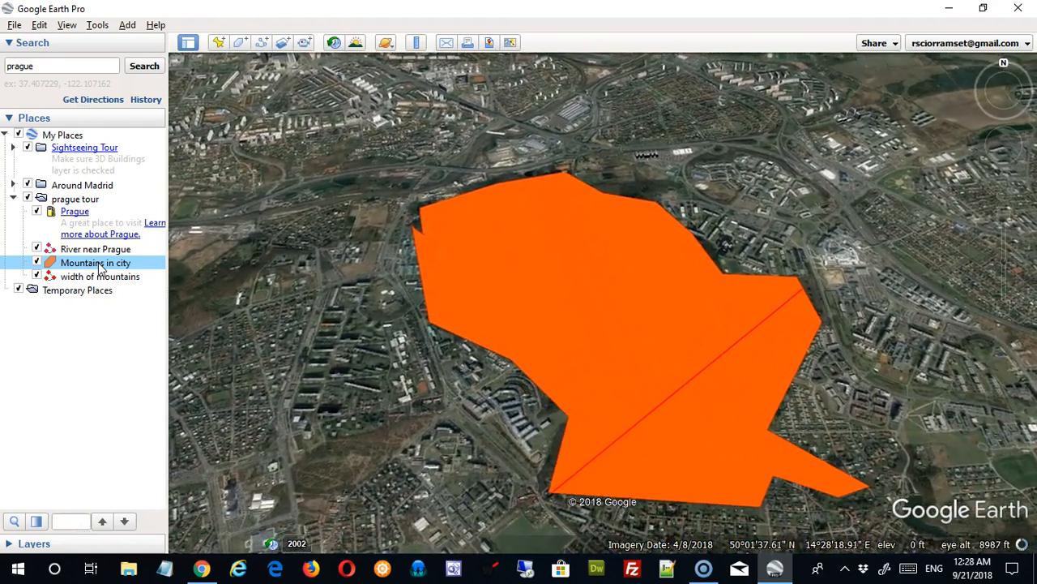
{"action": "left_click", "coordinate": [86, 278]}
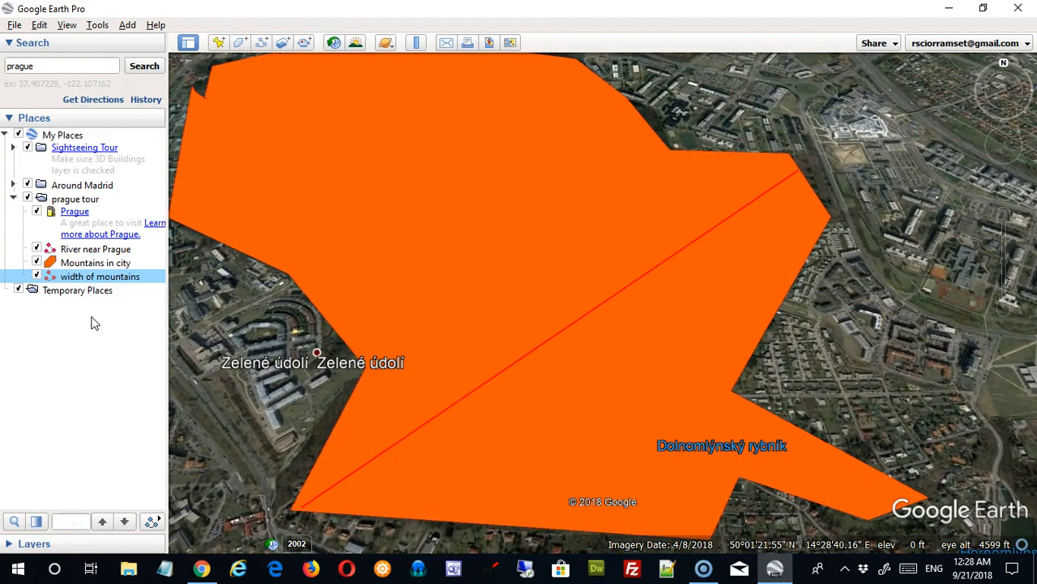
{"action": "left_click", "coordinate": [13, 198]}
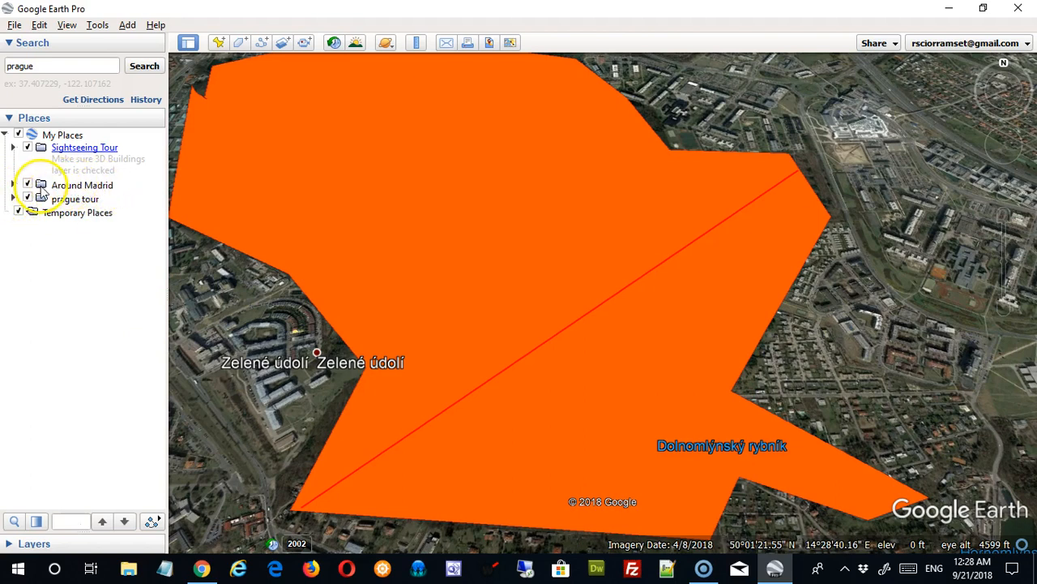
- Preview the tour in the Around Madrid folder, view the first Spain placemark and close its info balloon
{"action": "left_click", "coordinate": [13, 185]}
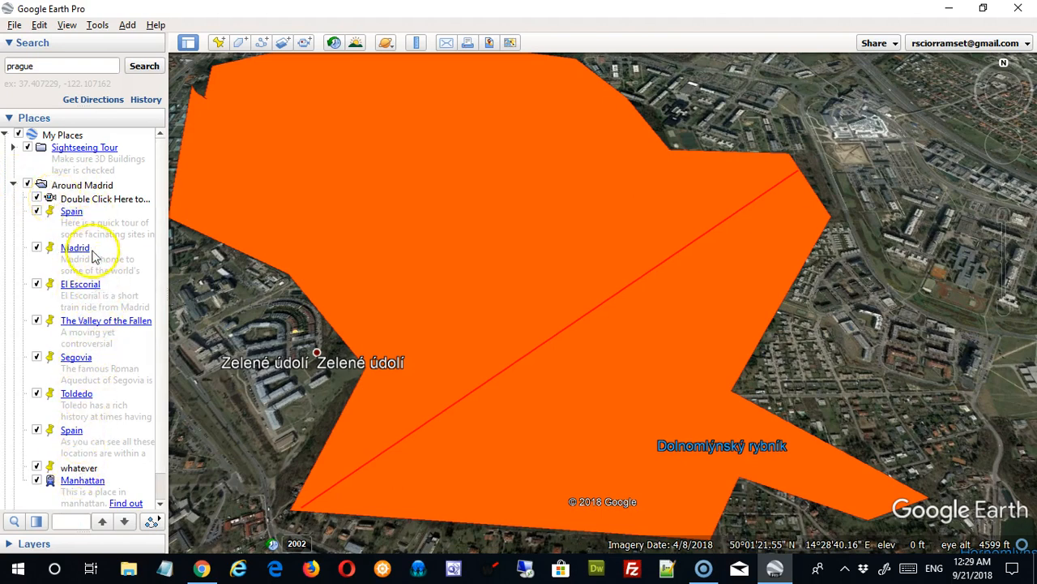
{"action": "double_click", "coordinate": [74, 199]}
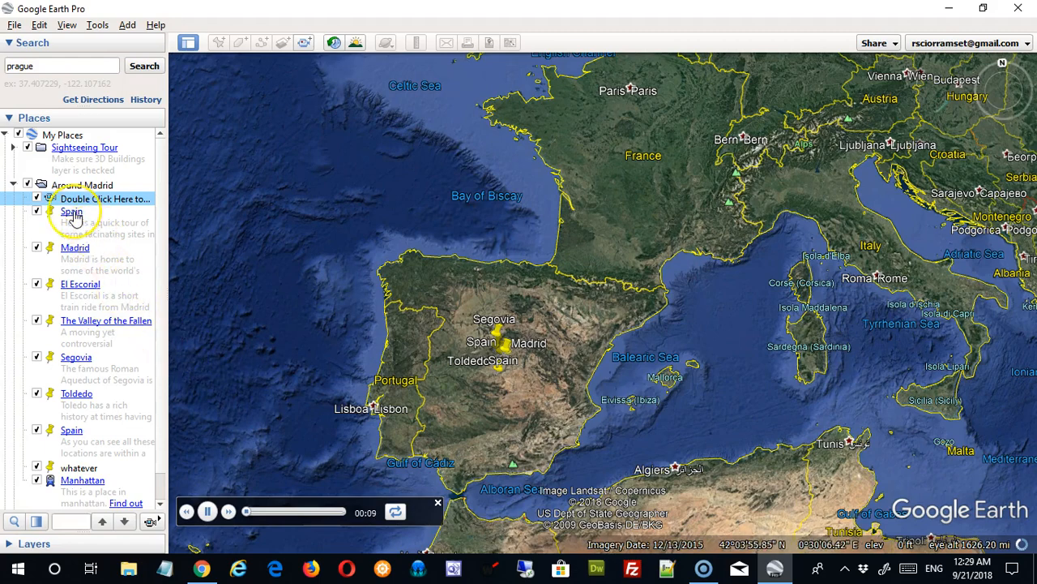
{"action": "left_click", "coordinate": [71, 213]}
{"action": "double_click", "coordinate": [75, 217]}
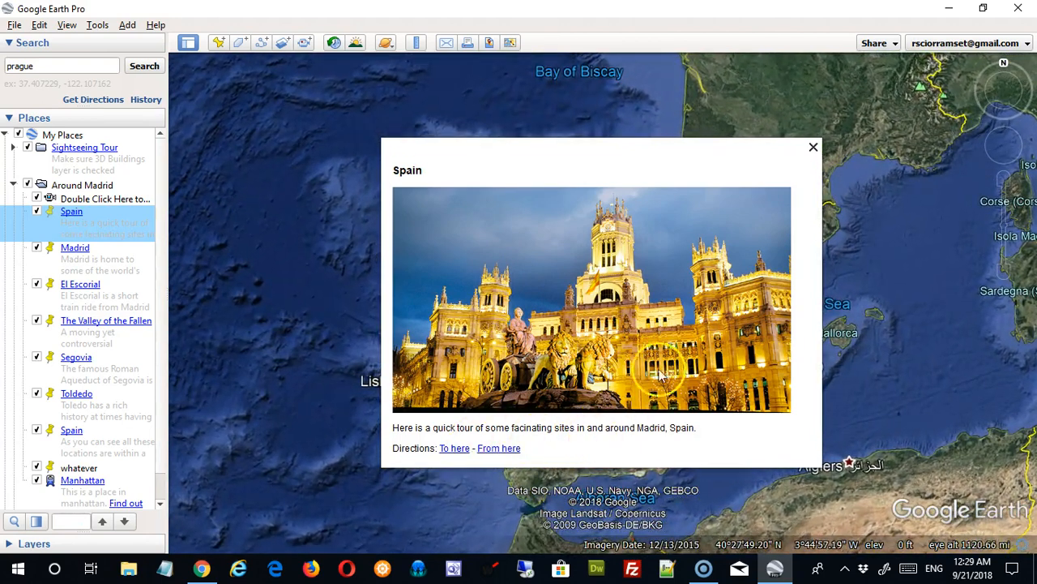
{"action": "left_click", "coordinate": [814, 146]}
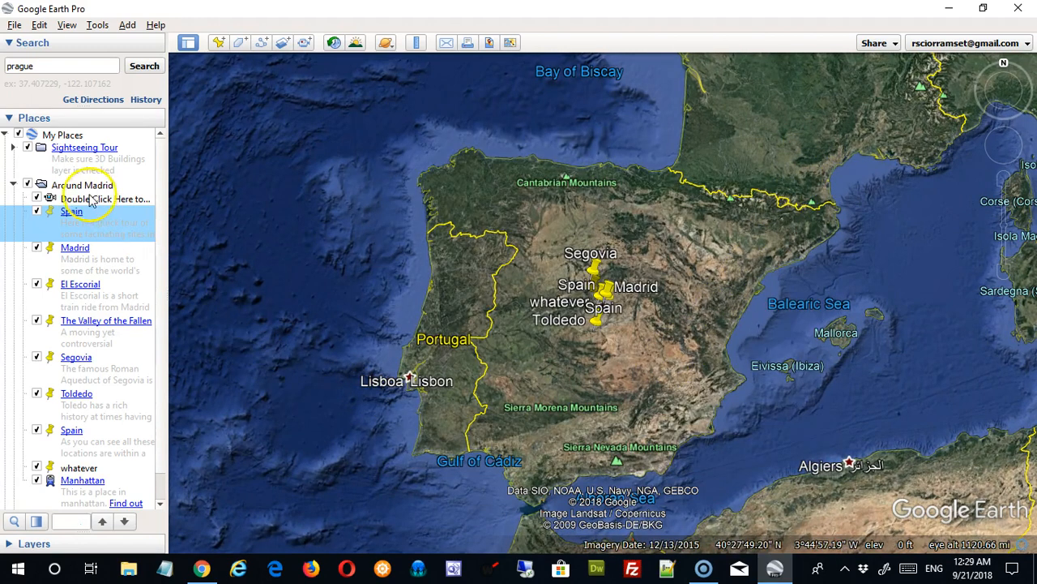
- Play the Around Madrid tour from its start and pause it at El Escorial
{"action": "double_click", "coordinate": [50, 199]}
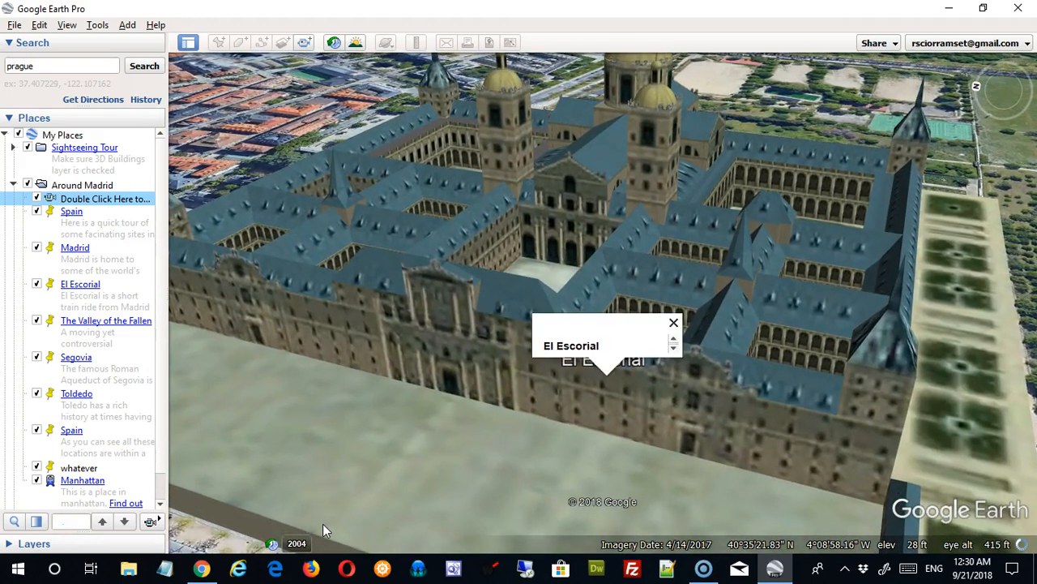
{"action": "mouse_move", "coordinate": [324, 514]}
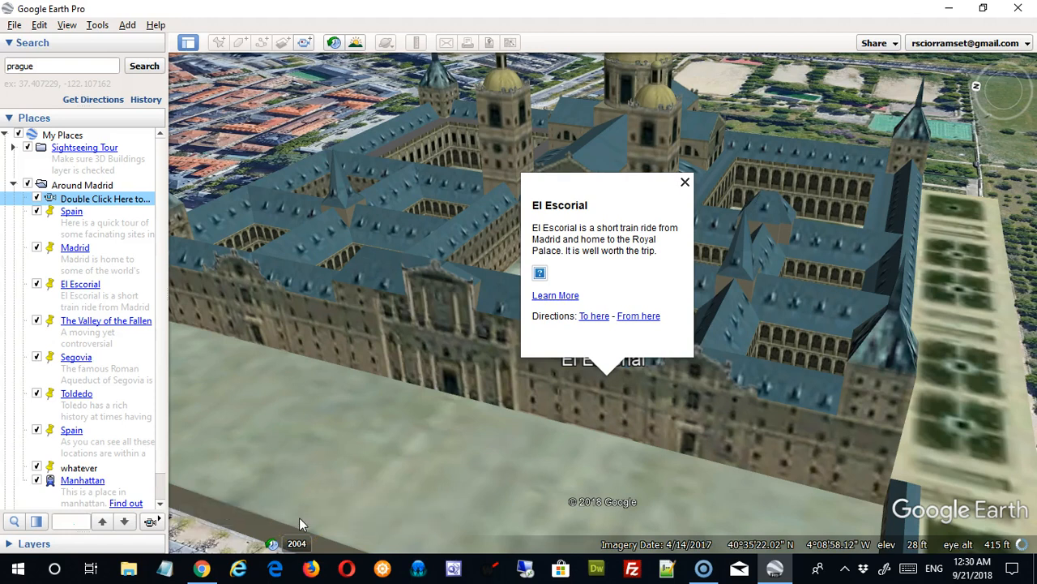
{"action": "left_click", "coordinate": [300, 514]}
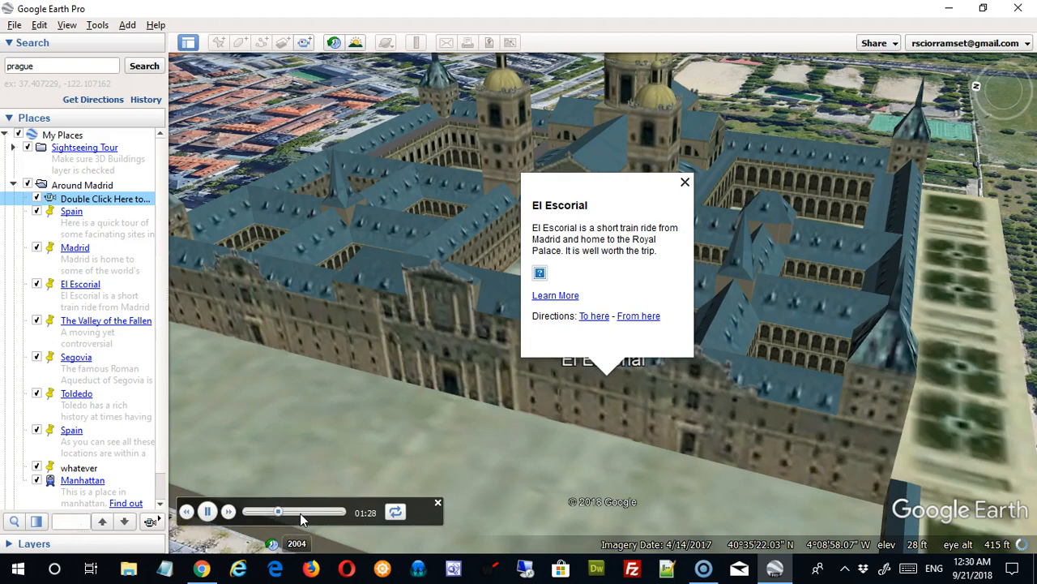
{"action": "left_click", "coordinate": [205, 512]}
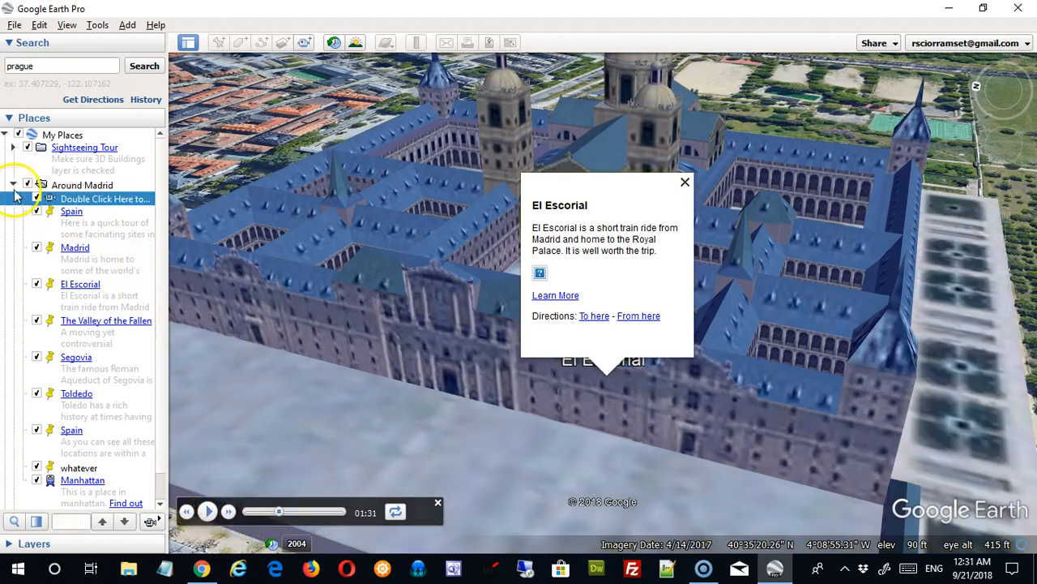
- Fly to the whole prague tour folder and collapse the Around Madrid and prague tour folders
{"action": "left_click", "coordinate": [20, 162]}
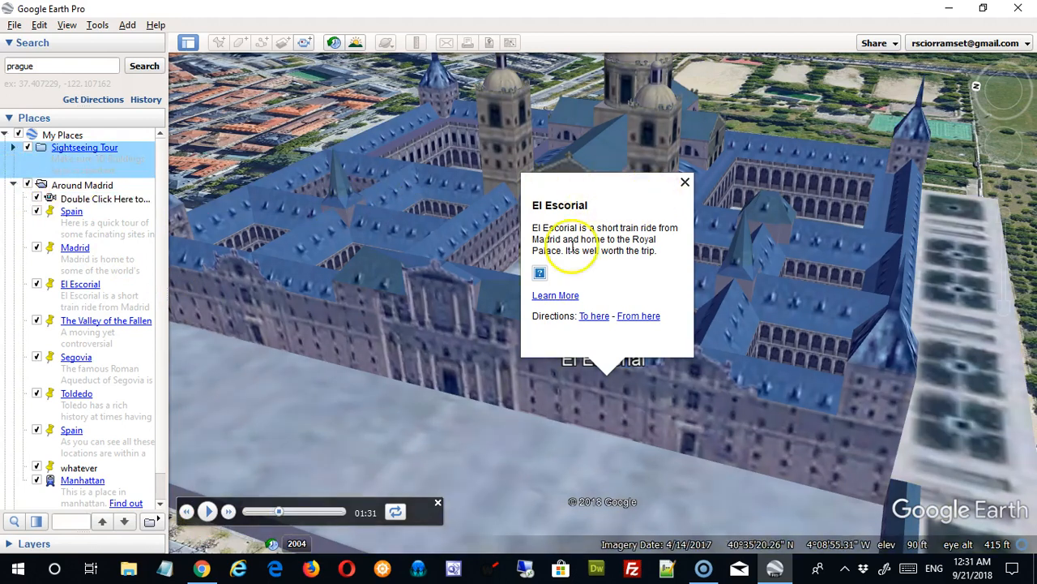
{"action": "scroll", "coordinate": [99, 426], "scroll_direction": "down", "scroll_amount": 1}
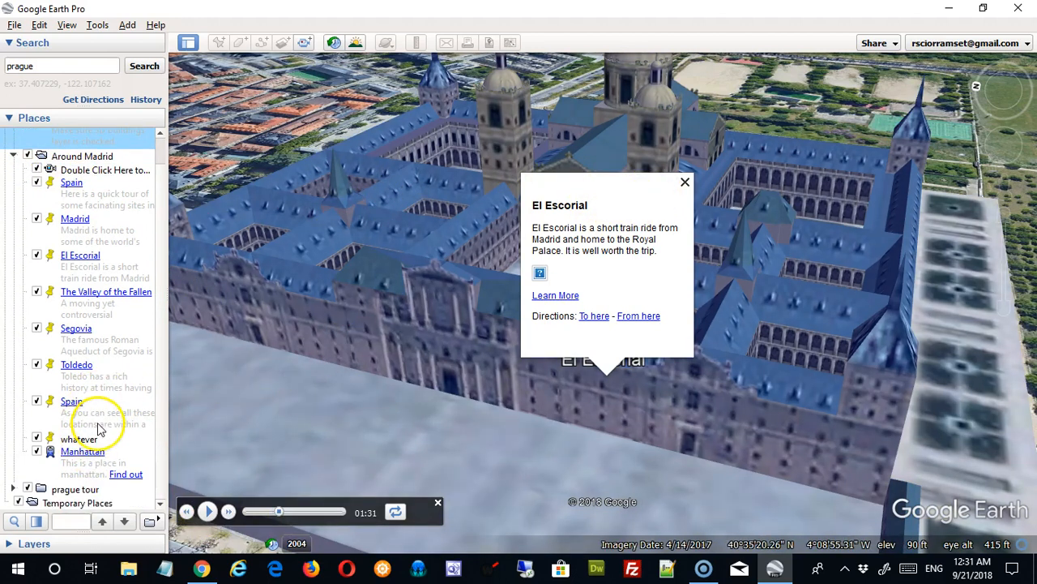
{"action": "double_click", "coordinate": [73, 489]}
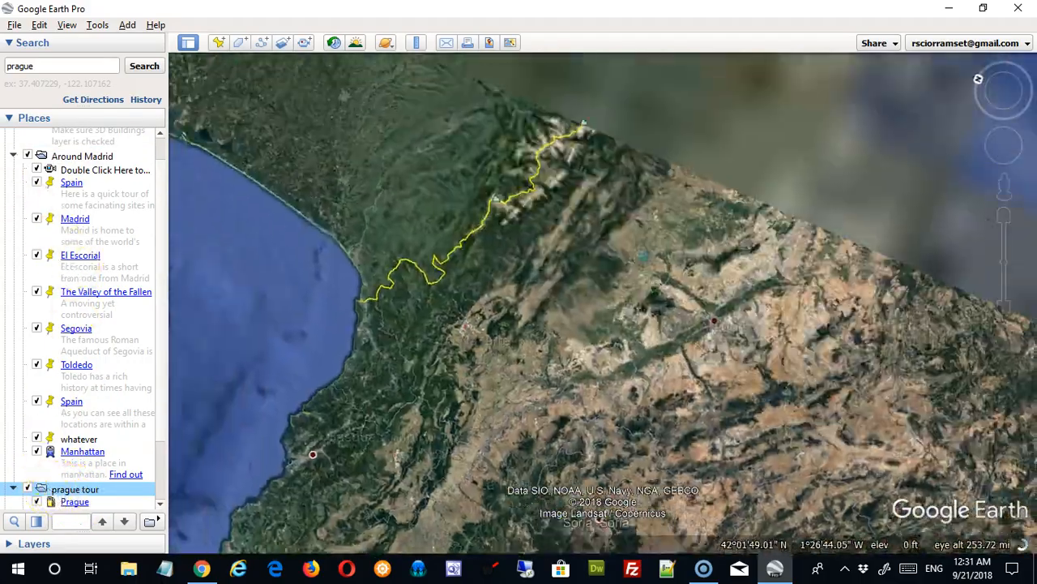
{"action": "left_click", "coordinate": [12, 160]}
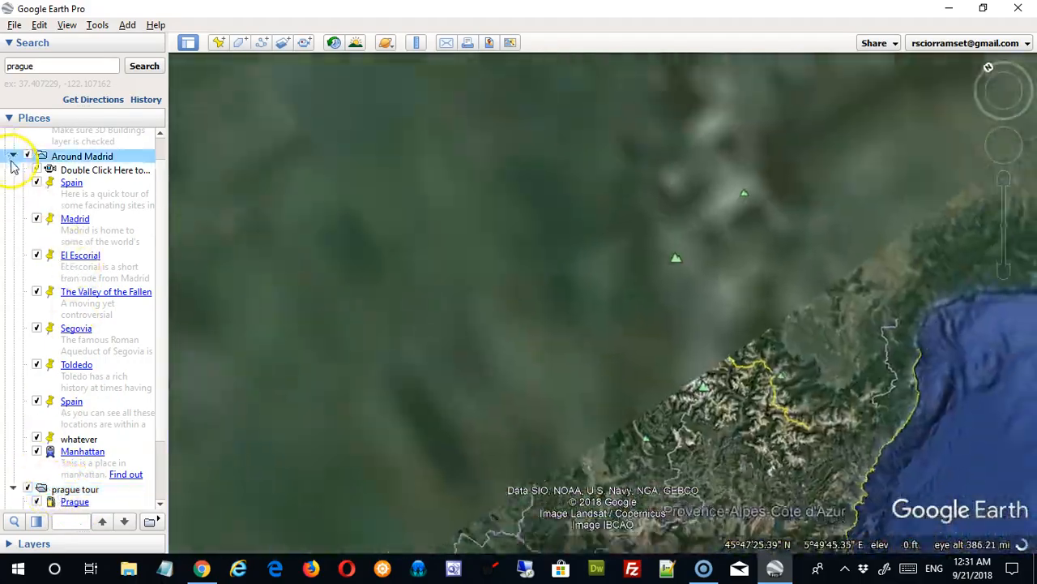
{"action": "left_click", "coordinate": [12, 156]}
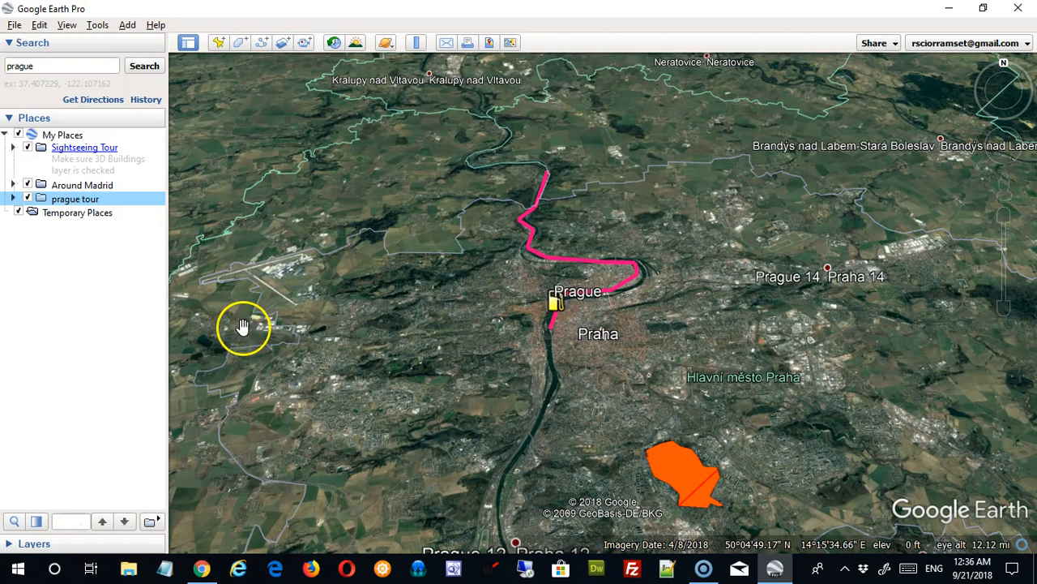
- Start recording a tour with audio narration, and visit the Prague placemark from the prague tour folder, closing its info balloon
{"action": "left_click", "coordinate": [305, 44]}
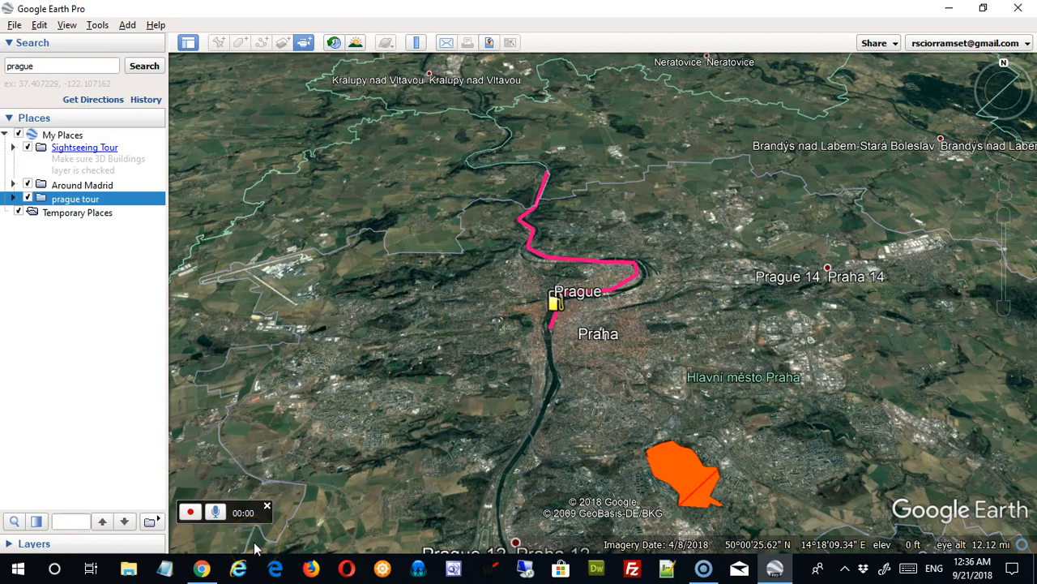
{"action": "left_click", "coordinate": [217, 513]}
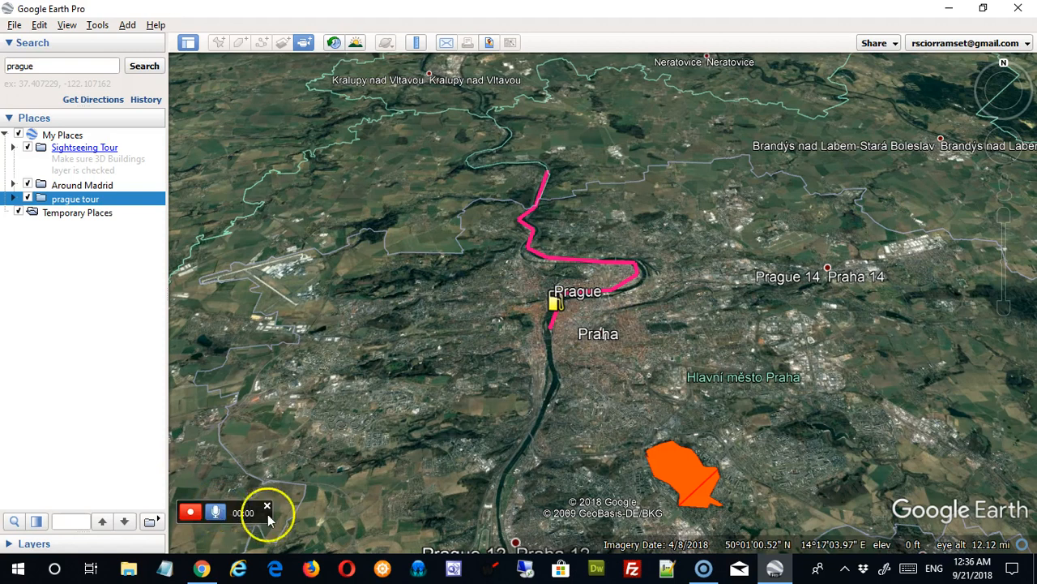
{"action": "left_click", "coordinate": [13, 199]}
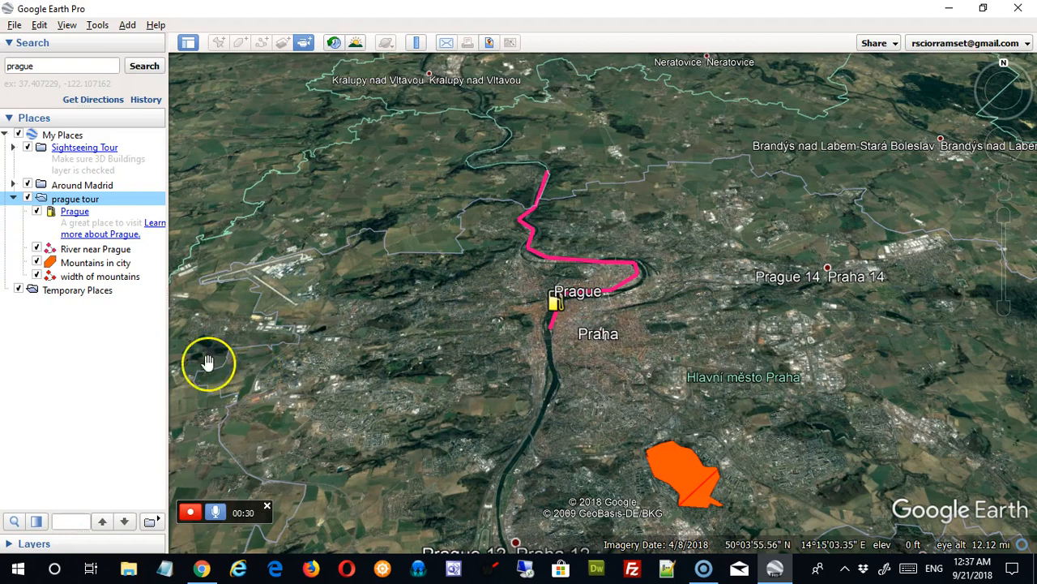
{"action": "double_click", "coordinate": [75, 214]}
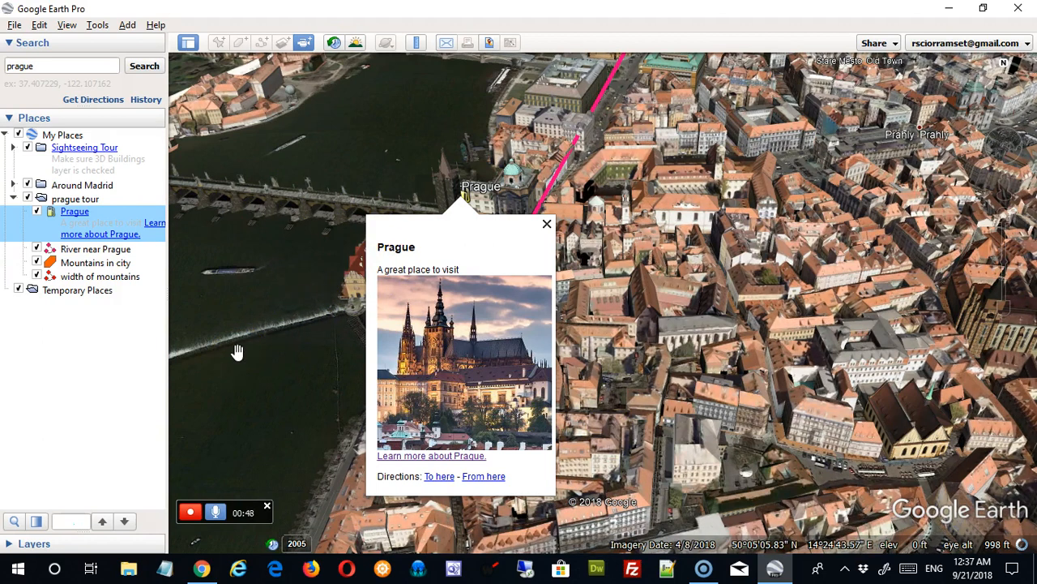
{"action": "left_click", "coordinate": [547, 223]}
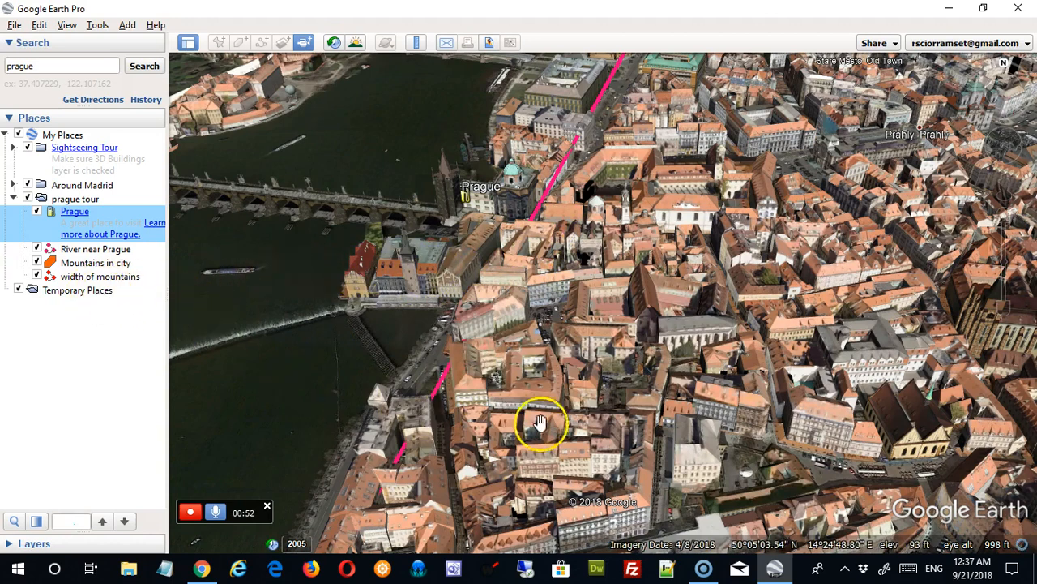
- Visit River near Prague, Mountains in city and width of mountains in the prague tour folder, and stop the tour recording
{"action": "double_click", "coordinate": [96, 251]}
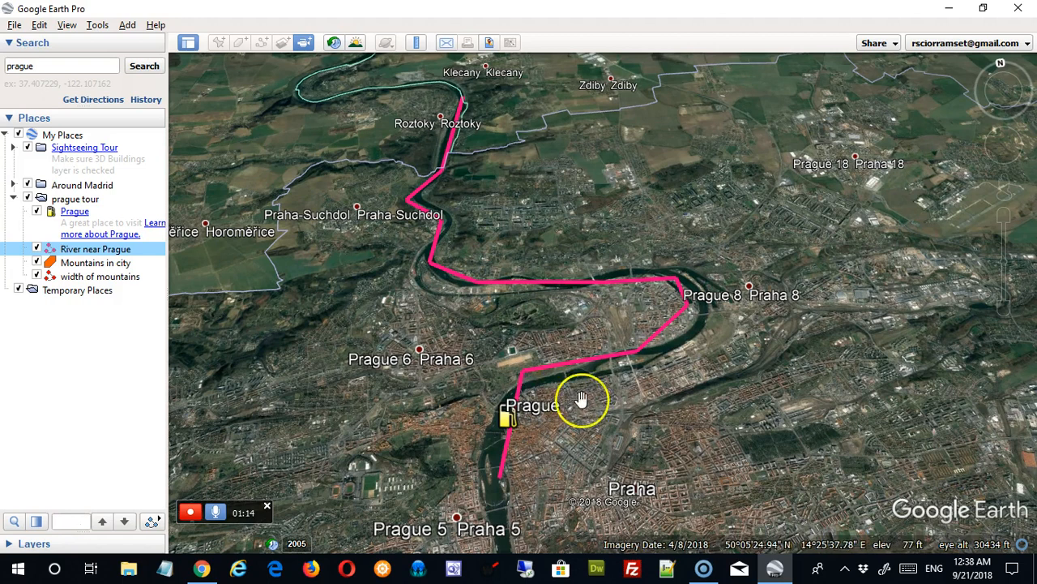
{"action": "double_click", "coordinate": [94, 263]}
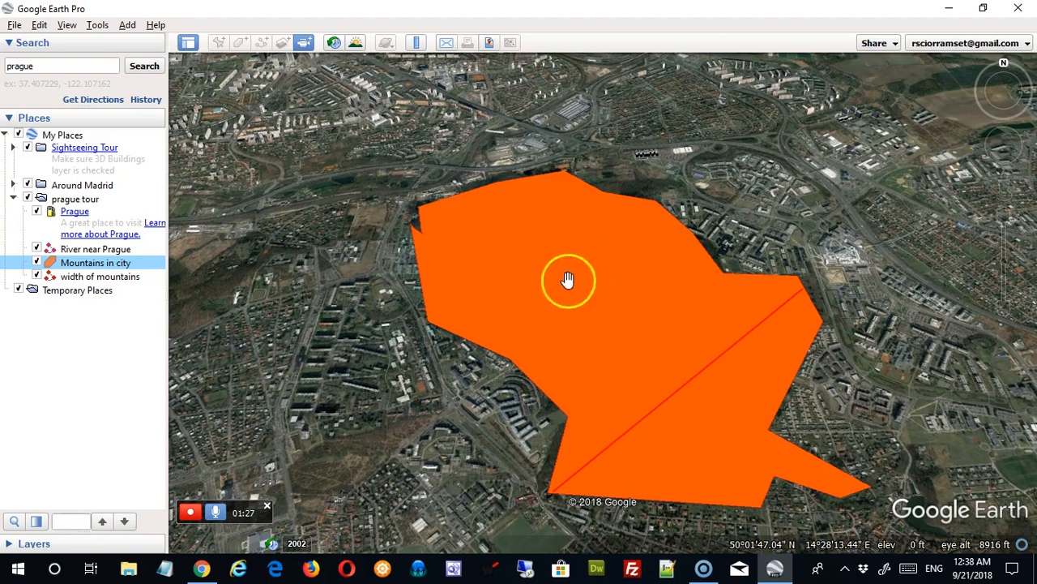
{"action": "double_click", "coordinate": [106, 277]}
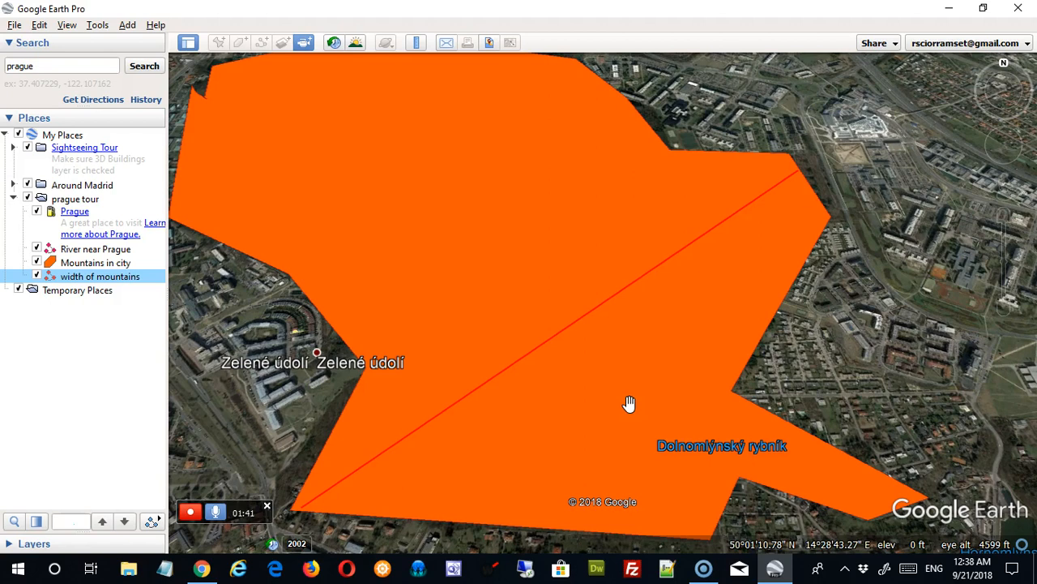
{"action": "left_click", "coordinate": [579, 401]}
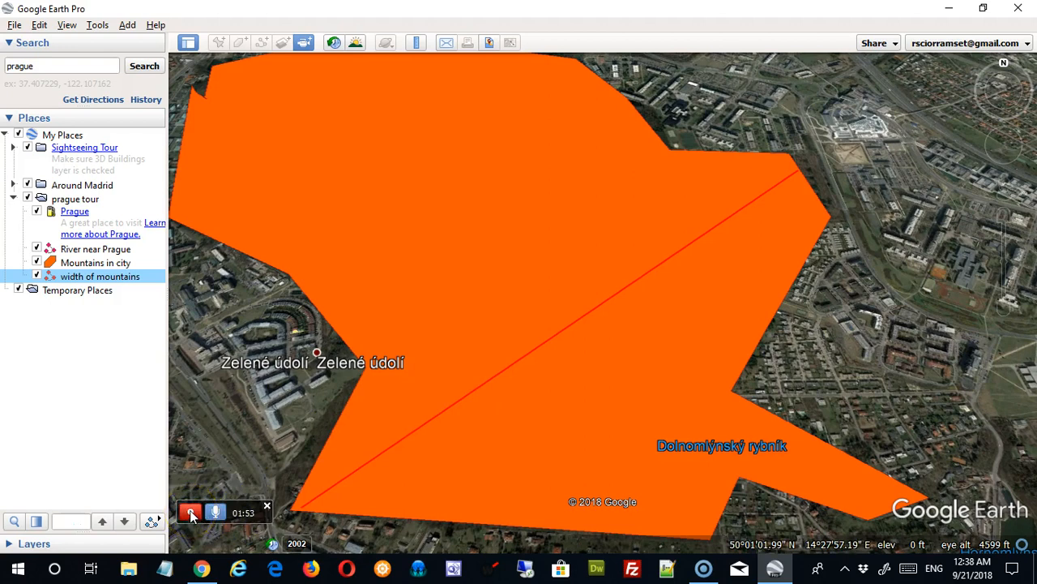
{"action": "left_click", "coordinate": [190, 513]}
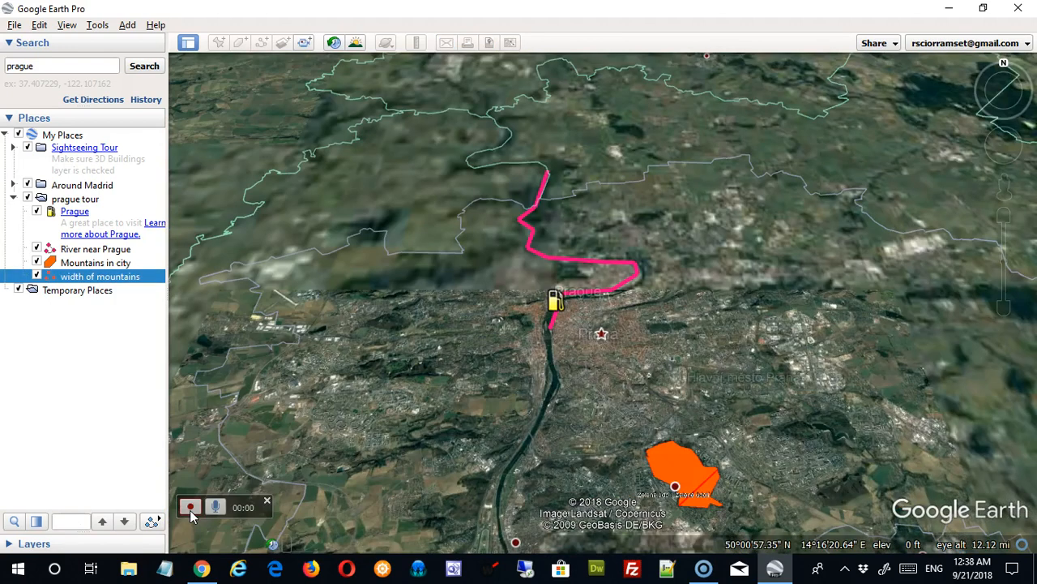
- Pause the recorded tour's playback, save it as "tour of Prague" and move it to the start of the prague tour folder
{"action": "left_click", "coordinate": [395, 513]}
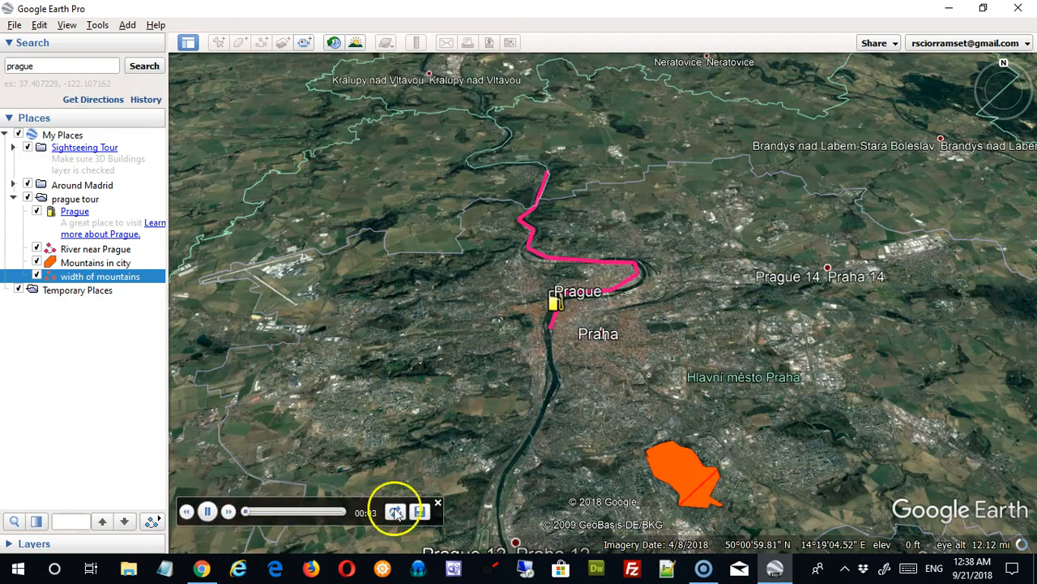
{"action": "left_click", "coordinate": [209, 512]}
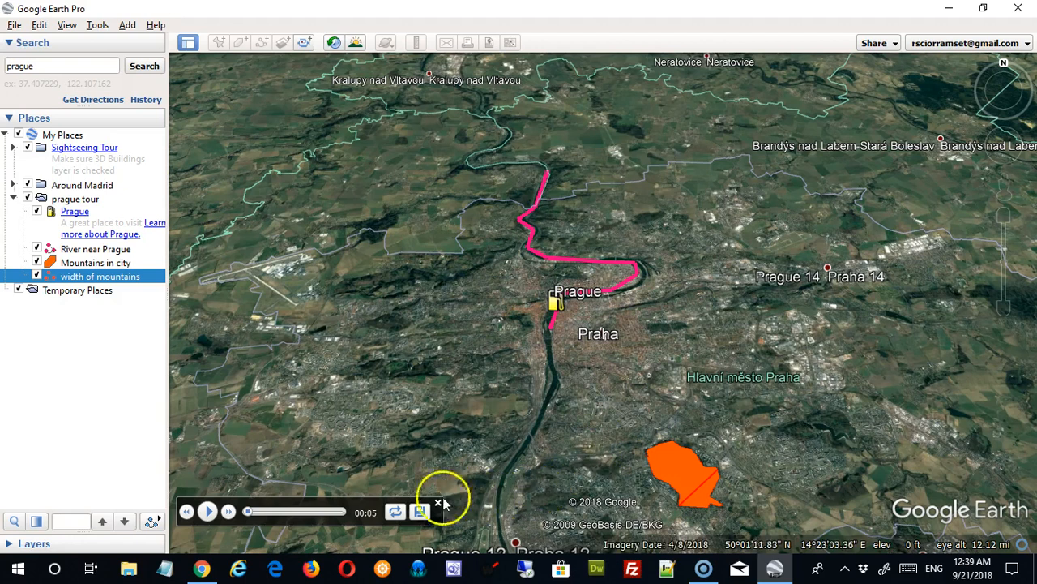
{"action": "left_click", "coordinate": [419, 512]}
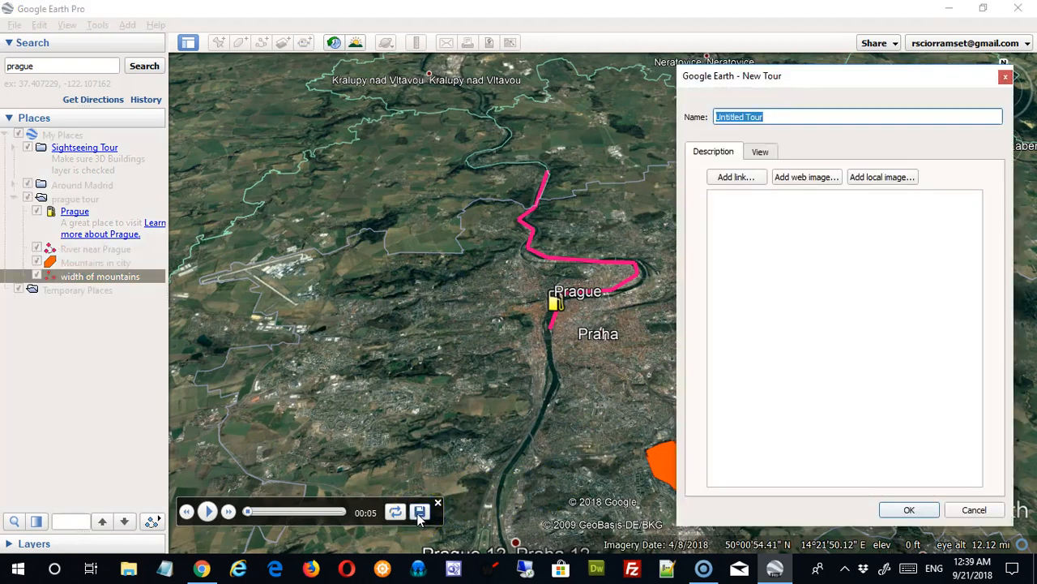
{"action": "left_click", "coordinate": [769, 264]}
{"action": "type", "text": "tour of Prague"}
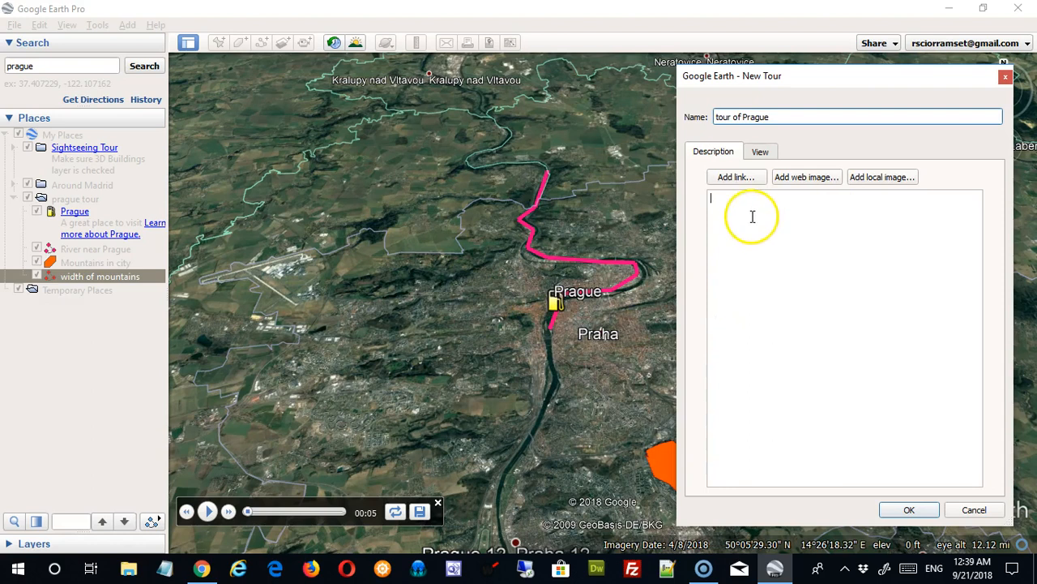
{"action": "left_click", "coordinate": [910, 511]}
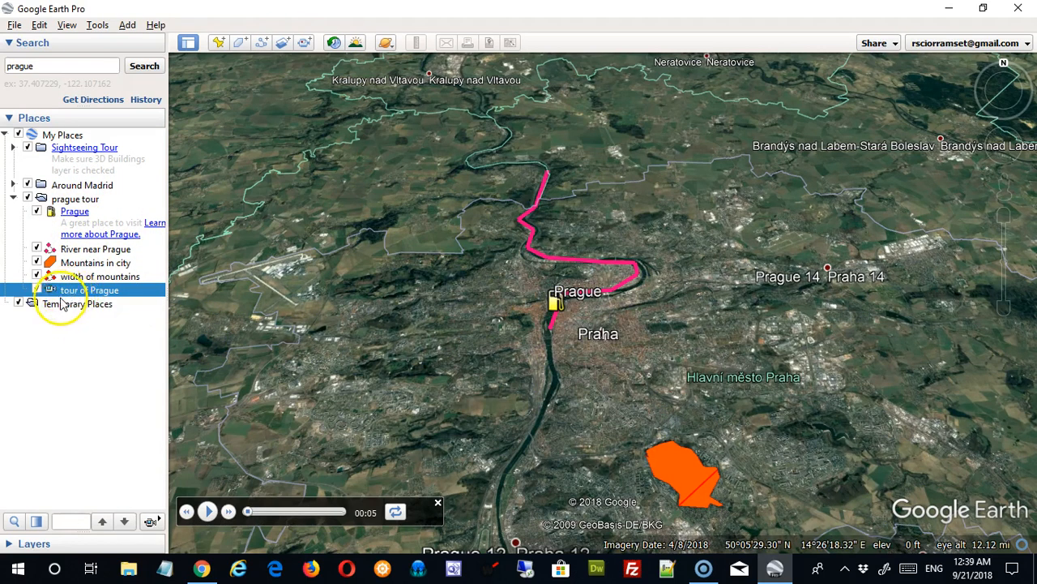
{"action": "left_click_drag", "start_coordinate": [54, 292], "coordinate": [80, 212]}
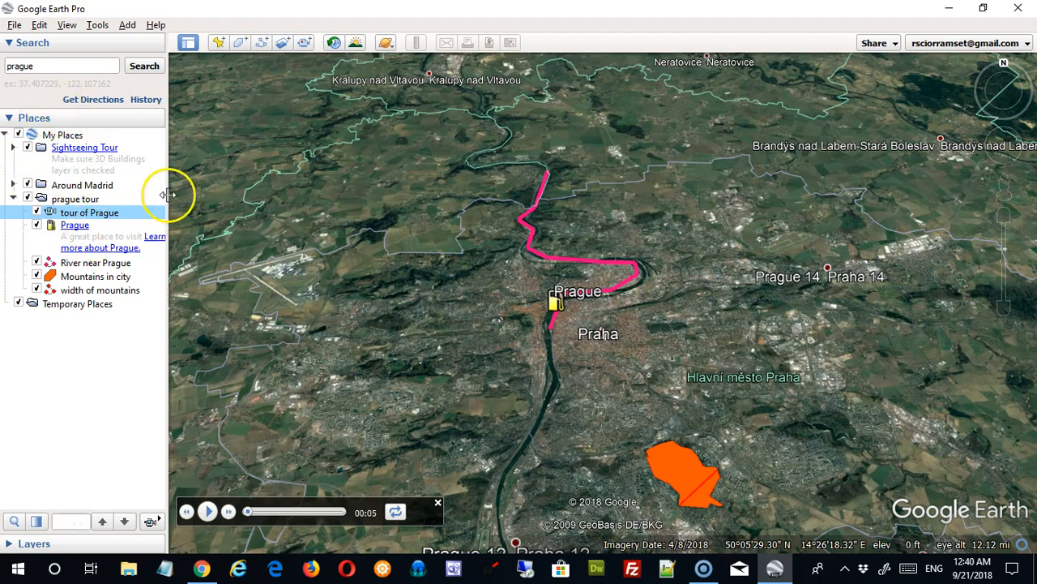
{"action": "right_click", "coordinate": [83, 217]}
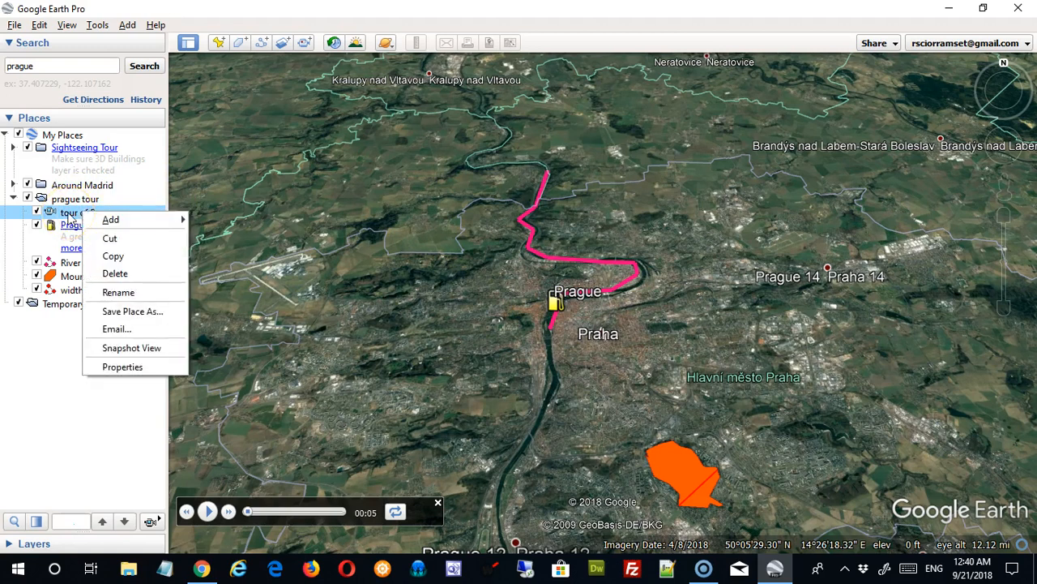
{"action": "left_click", "coordinate": [146, 311]}
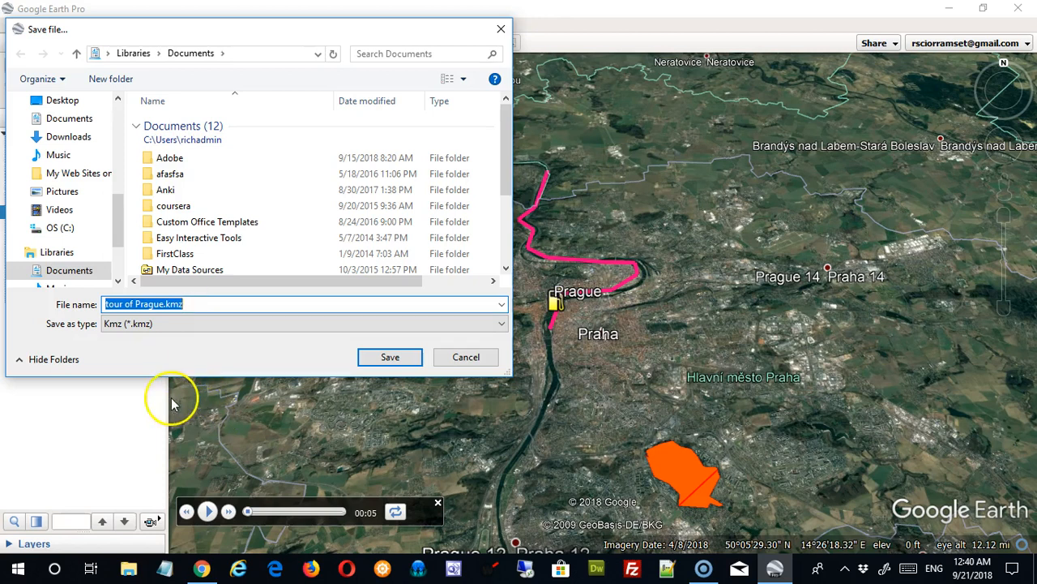
{"action": "left_click", "coordinate": [475, 360]}
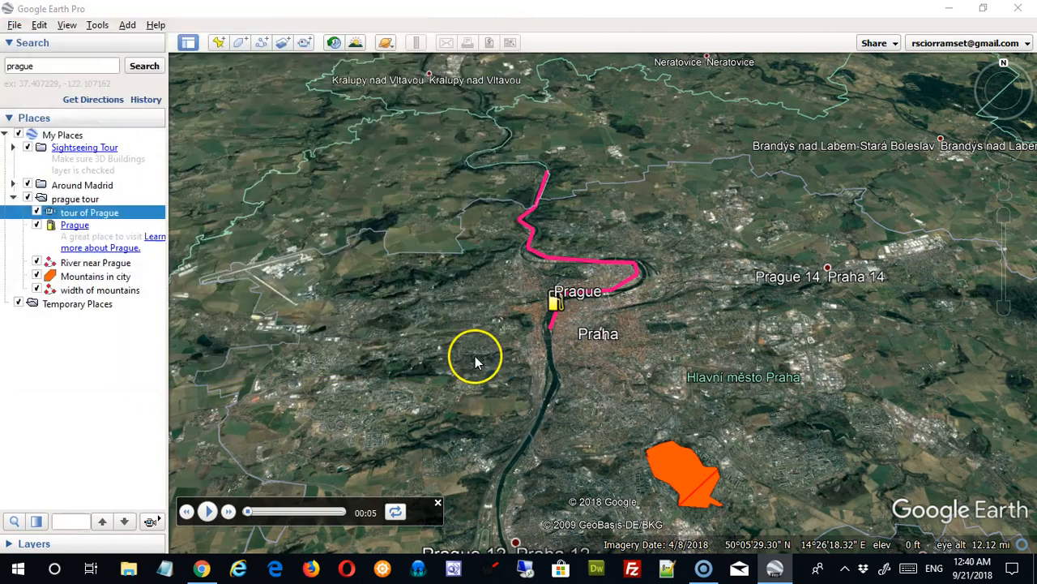